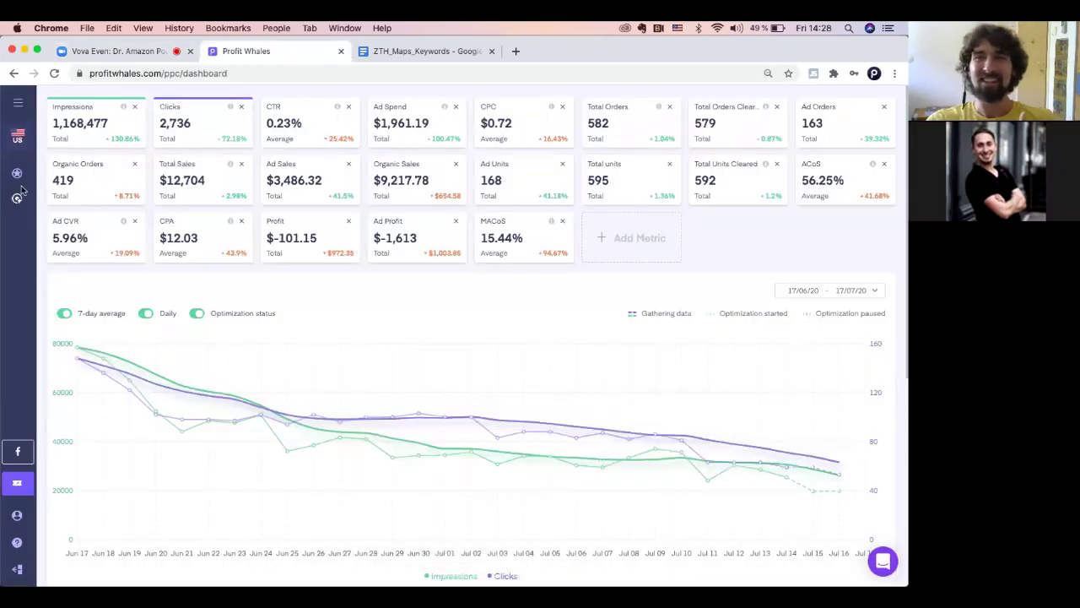
View the Zero to Hero campaign setup page and the PPC Optimization Setup page.
mouse_move(16, 174)
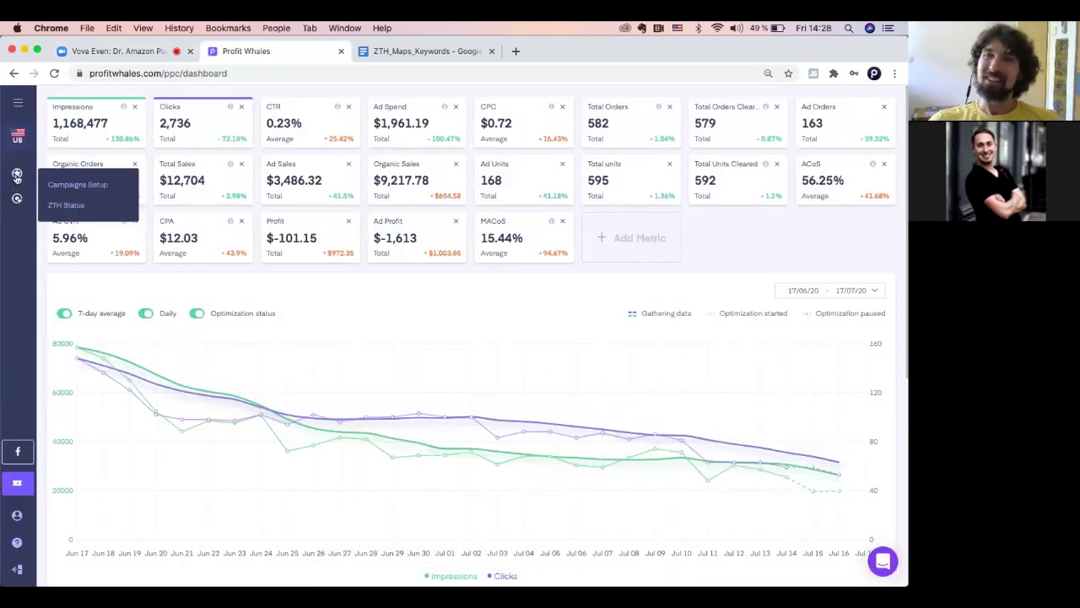
left_click(73, 187)
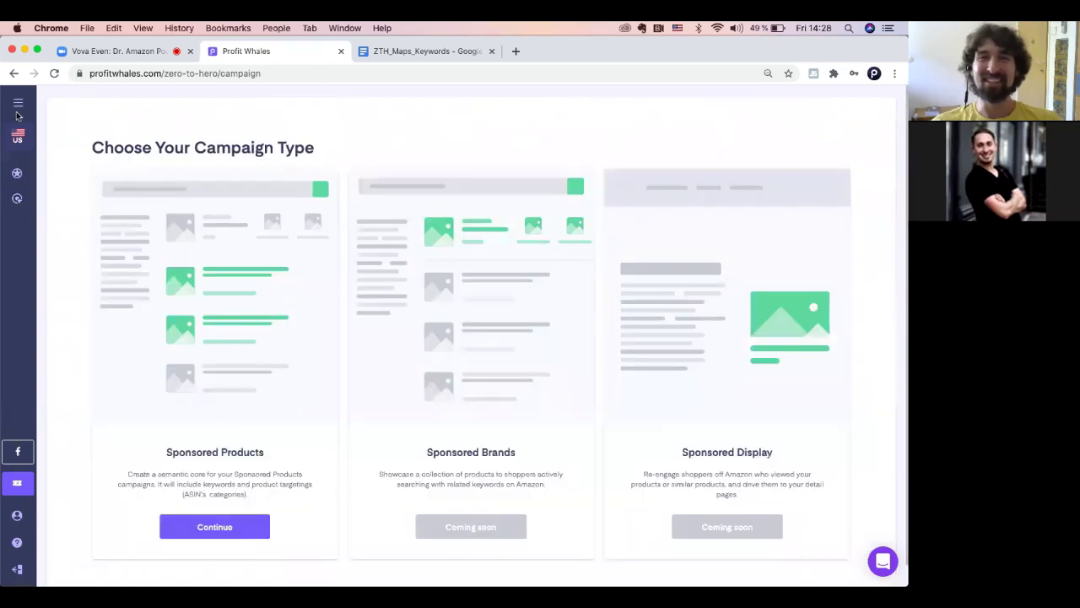
mouse_move(16, 198)
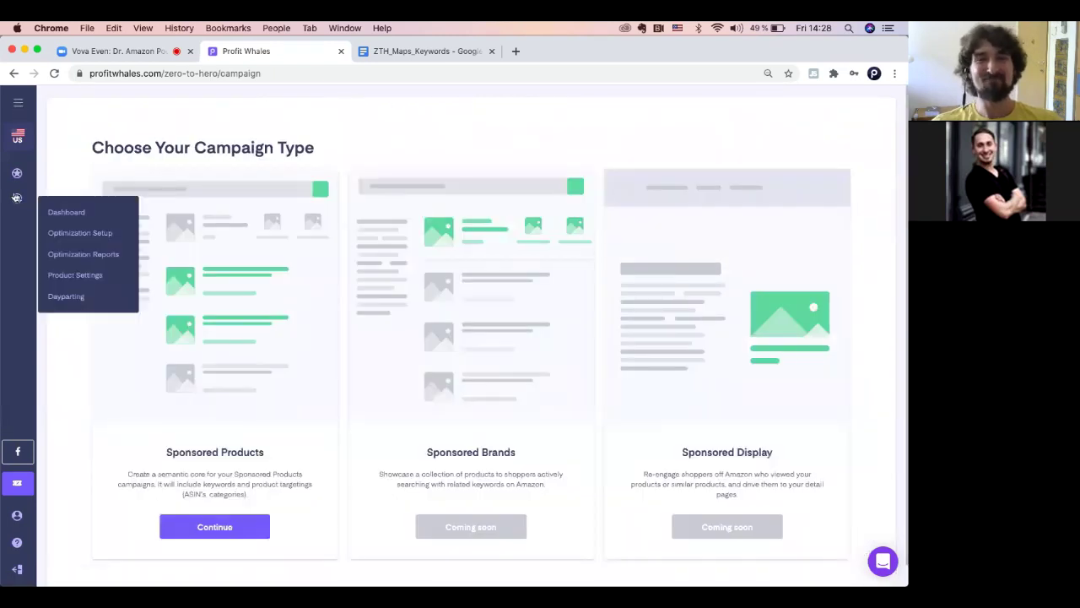
left_click(71, 242)
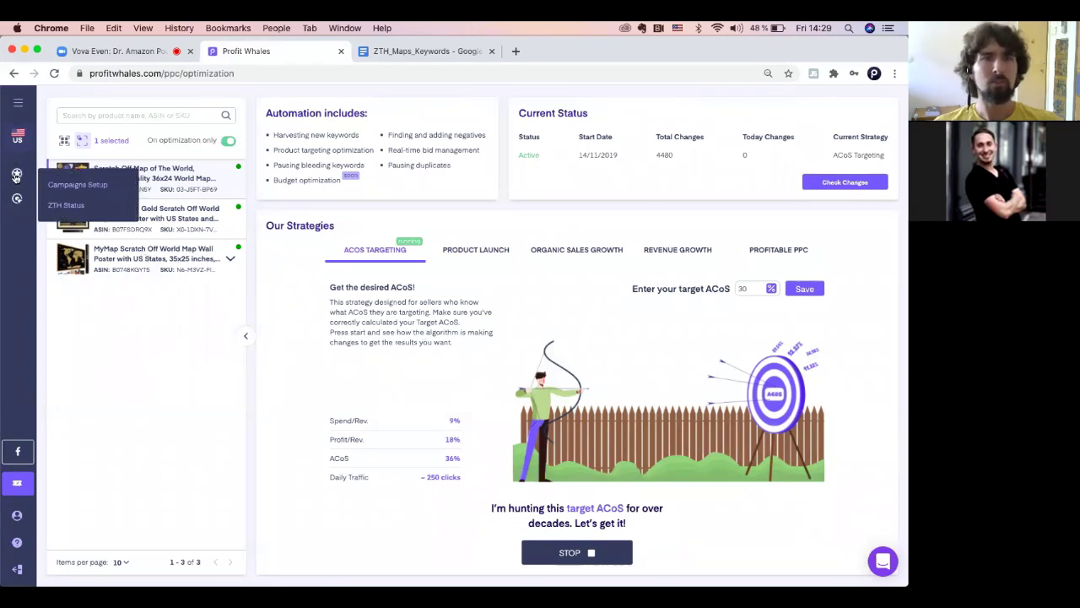
Return to the Zero to Hero Campaigns Setup and continue with the Sponsored Products campaign type.
left_click(20, 103)
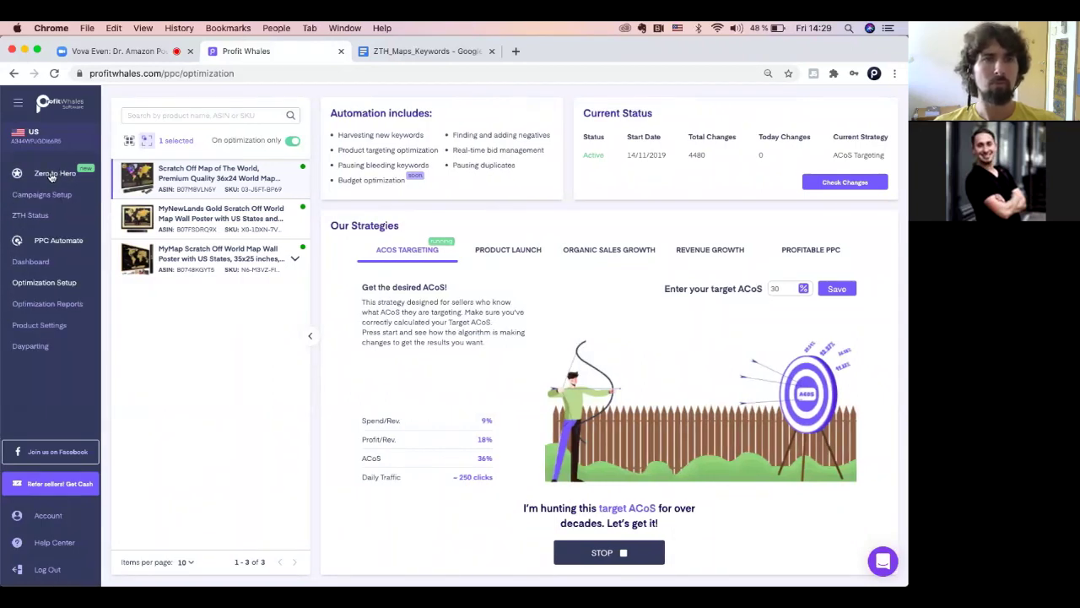
left_click(46, 197)
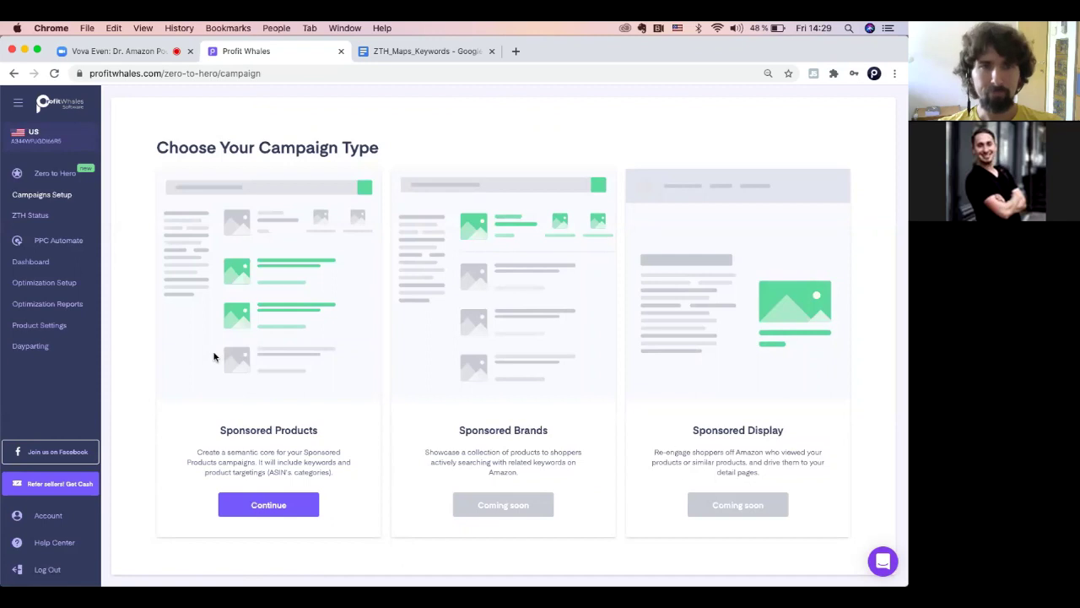
left_click(283, 506)
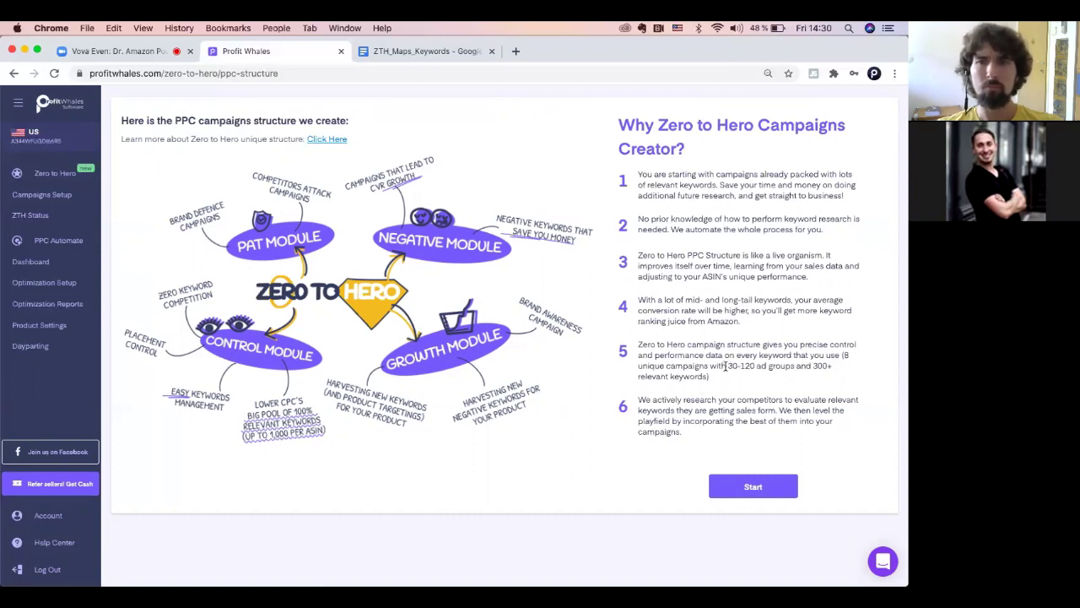
Start the Zero to Hero setup and add the Antique Edition Gold Scratch Off World Map with SKU 1W-ZY05-E051 to the setup list.
left_click_drag(727, 366, 791, 379)
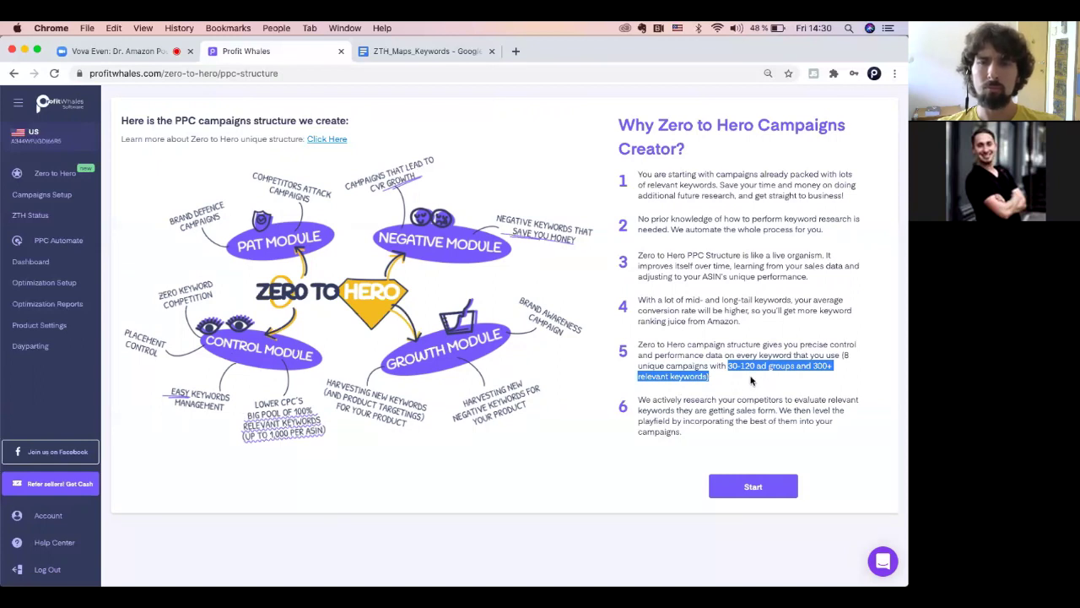
left_click(819, 369)
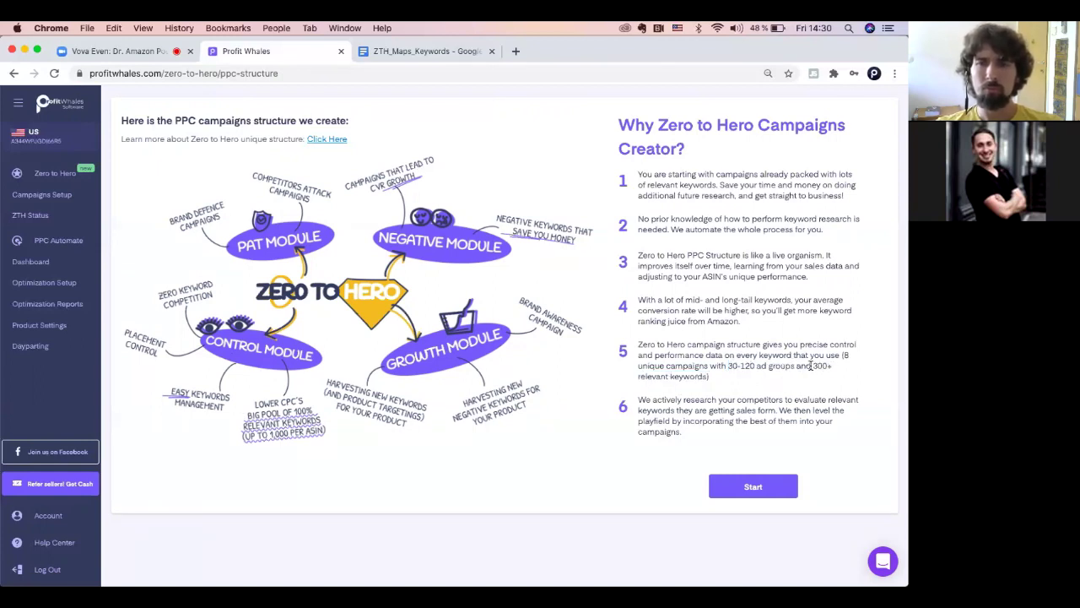
left_click(770, 487)
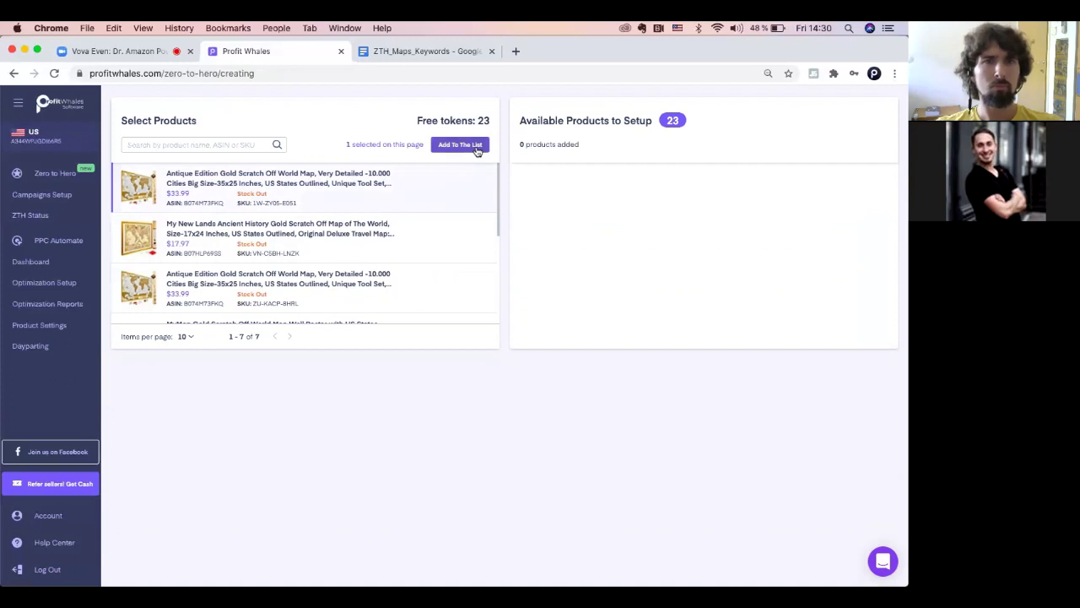
left_click(476, 146)
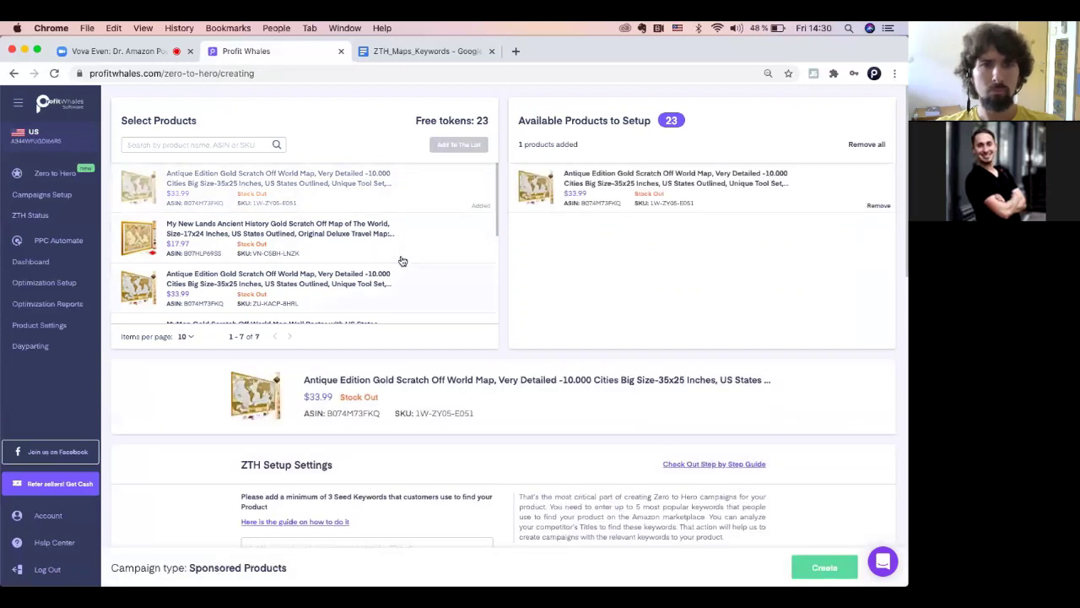
Open the step-by-step guide from the ZTH Setup Settings and examine the keyword phrases in the product title.
scroll(607, 284, "down", 1)
scroll(607, 285, "down", 3)
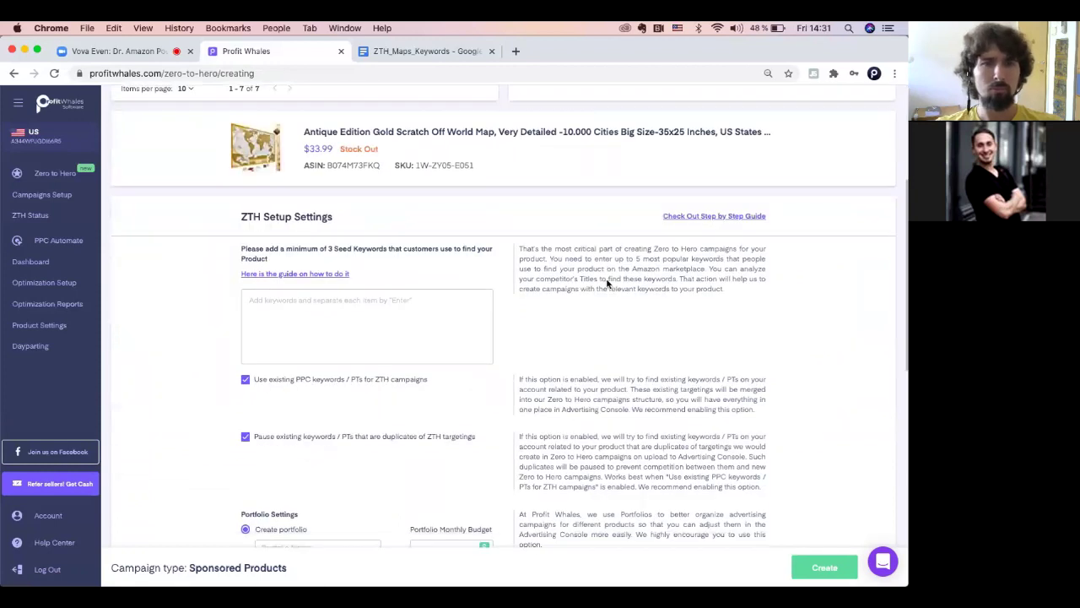
left_click(712, 218)
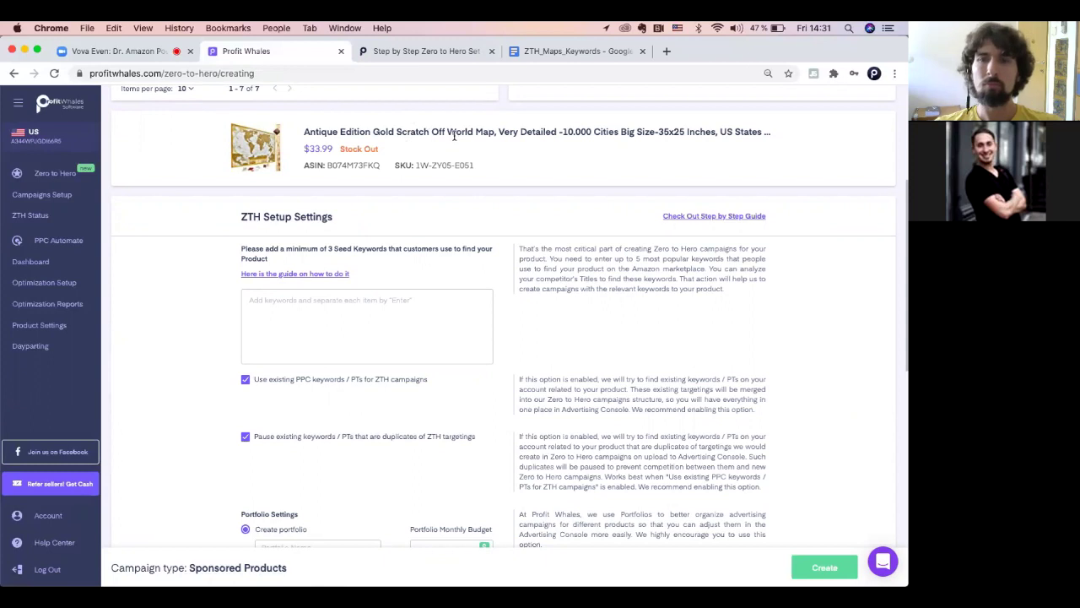
double_click(410, 132)
left_click_drag(436, 129, 496, 131)
left_click(449, 282)
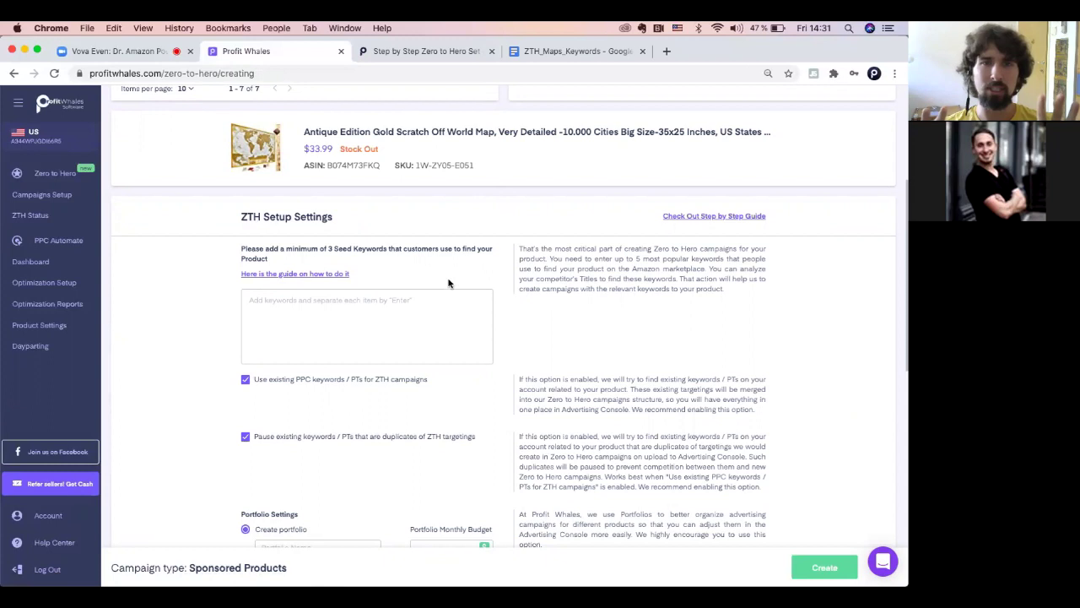
Switch to the ZTH_Maps_Keywords document in Google Docs and review the phrases under Top Keywords.
left_click(564, 52)
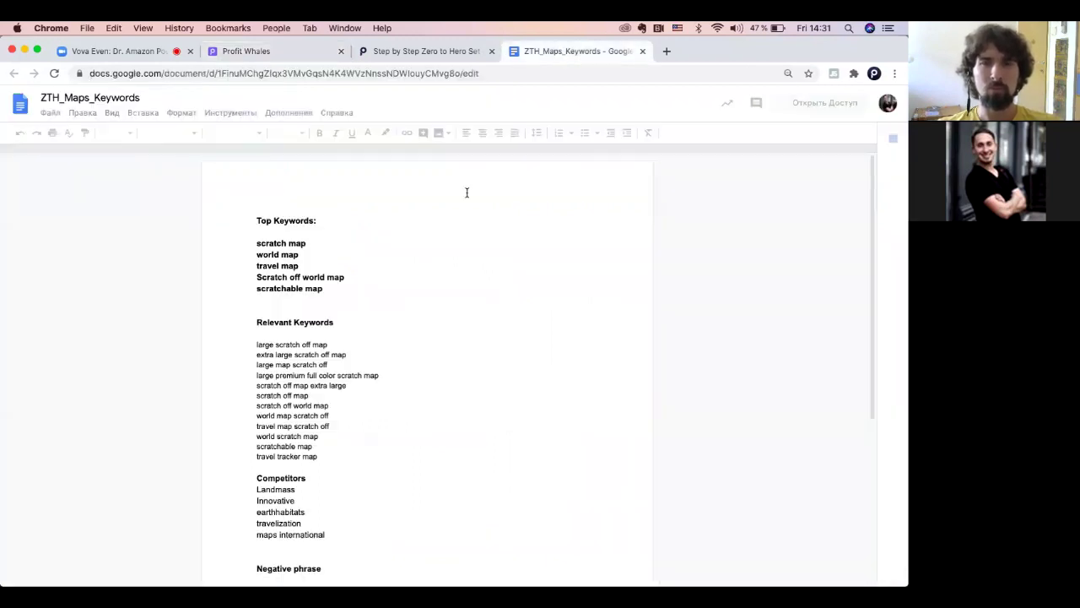
left_click_drag(306, 242, 256, 244)
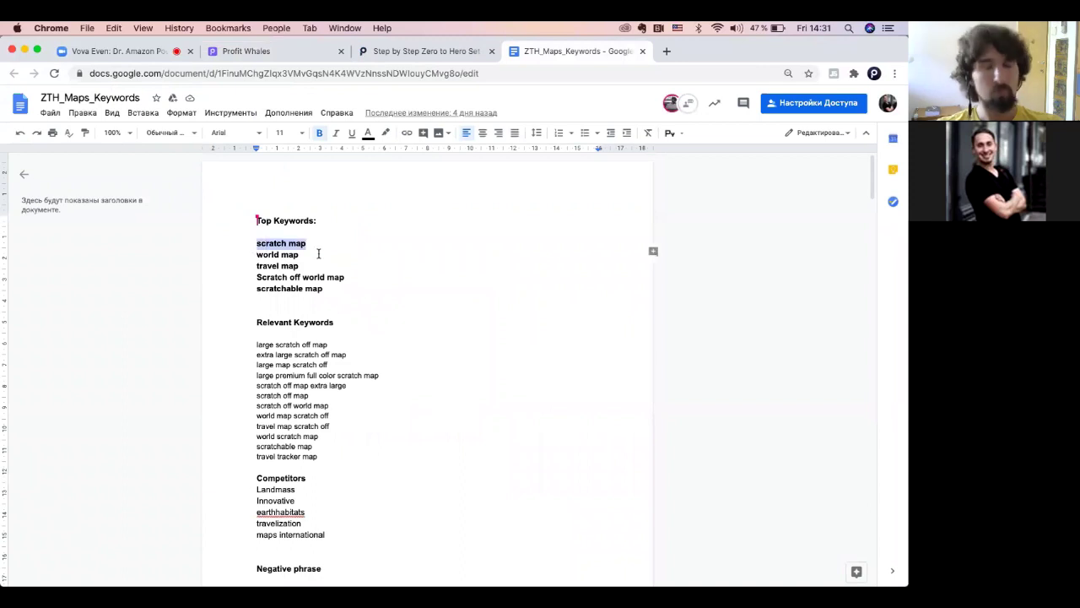
left_click(258, 254)
left_click(268, 266)
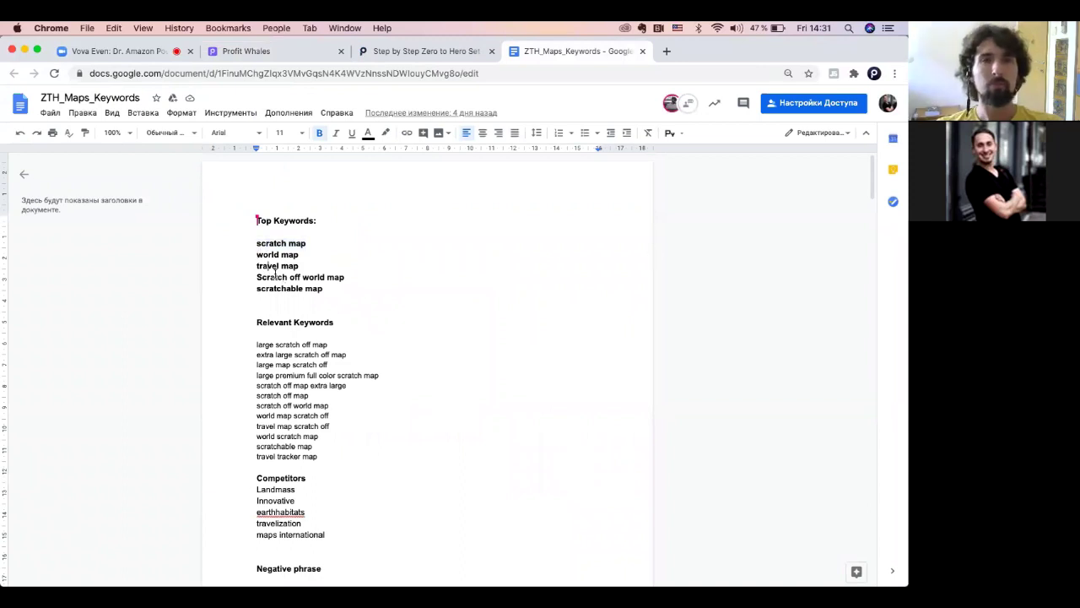
left_click(347, 277)
left_click_drag(346, 277, 289, 277)
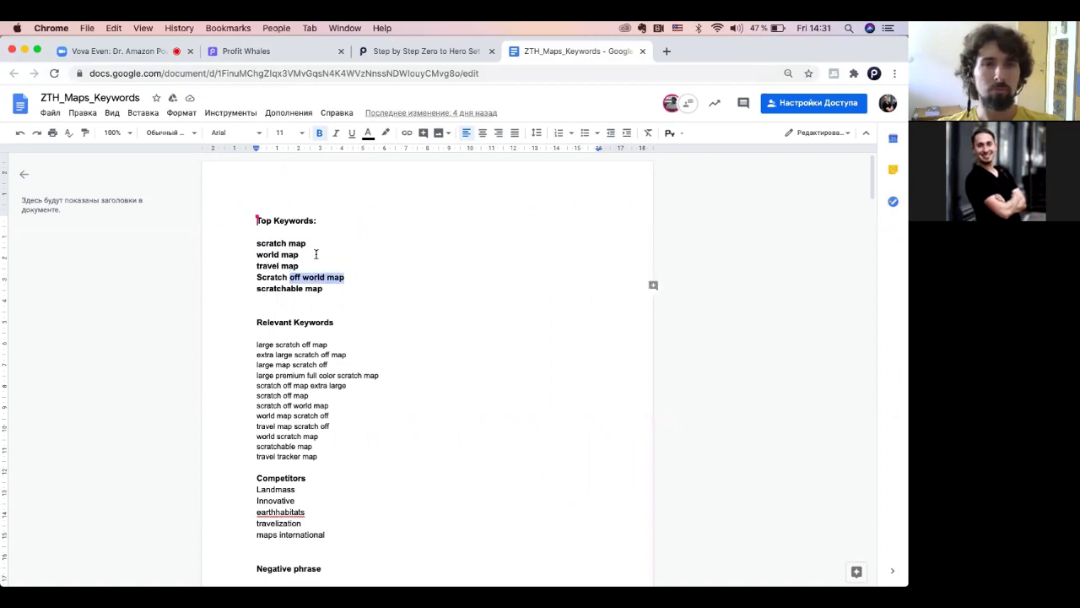
Copy "scratch map" from the document's Top Keywords and add it as a seed keyword in Profit Whales.
left_click(255, 245)
triple_click(256, 246)
key("super+c")
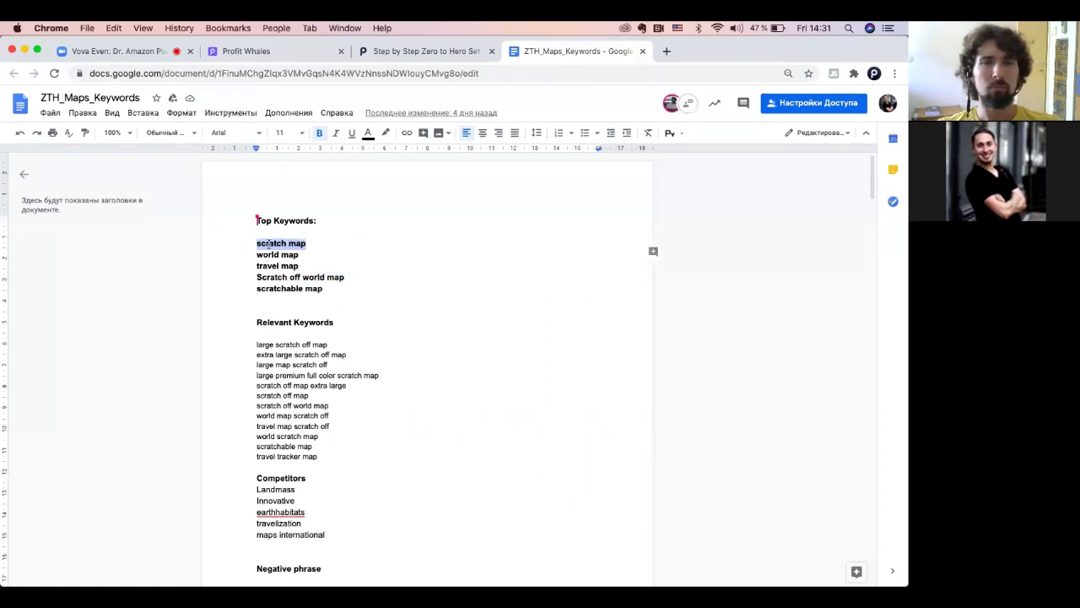
left_click(282, 50)
key("super+v")
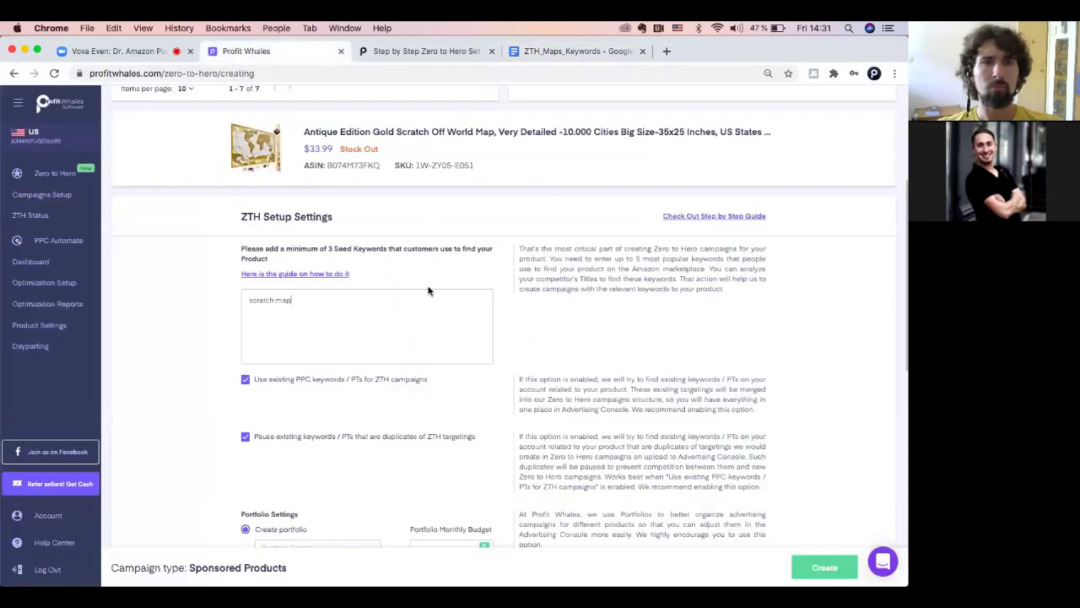
Copy "world map" from the keyword document and add it as a seed keyword in Profit Whales.
left_click(582, 51)
left_click_drag(301, 258, 255, 254)
key("super+c")
left_click(281, 51)
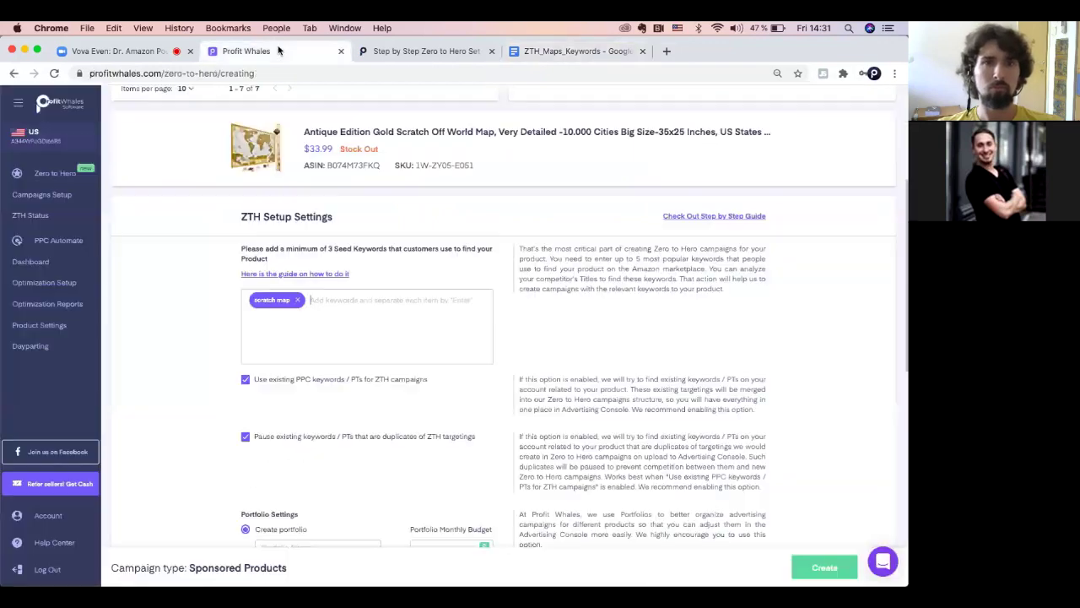
key("super+v")
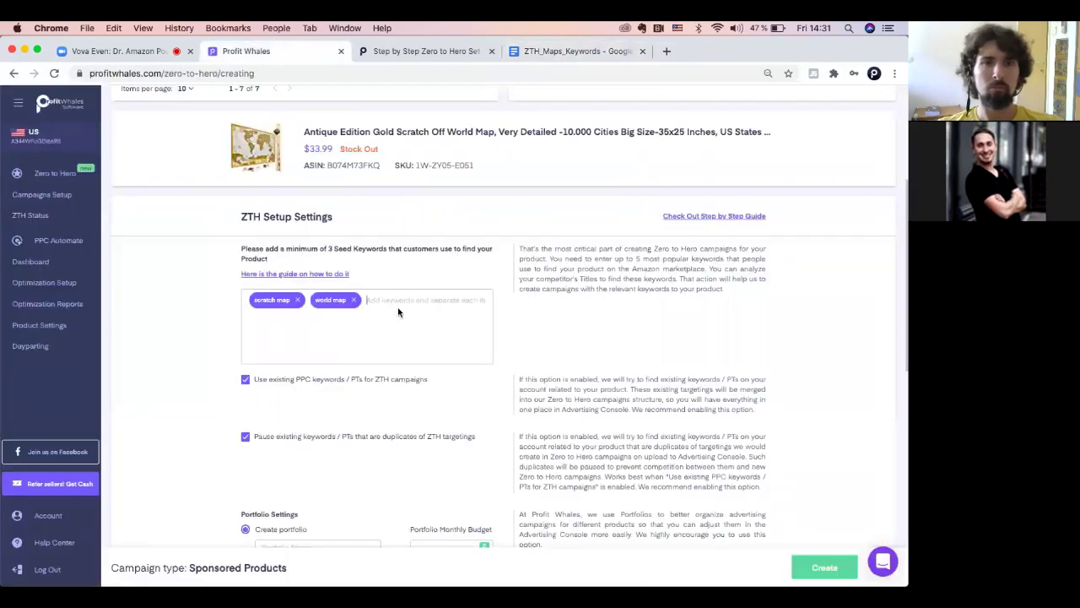
Copy "travel map" from the keyword document and add it as a seed keyword in Profit Whales.
left_click(571, 51)
left_click_drag(302, 268, 255, 268)
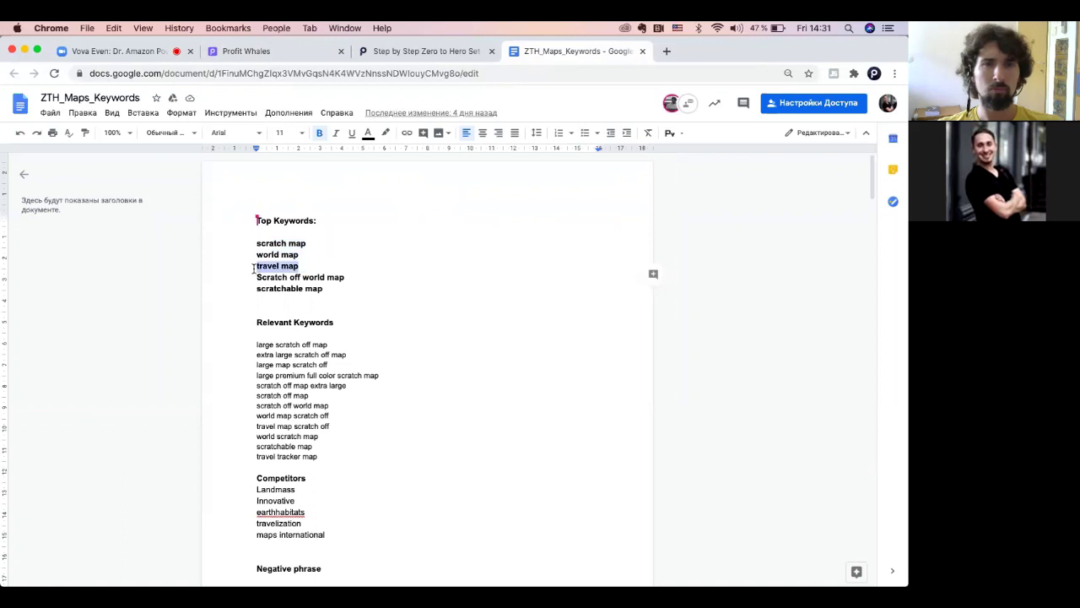
key("super+c")
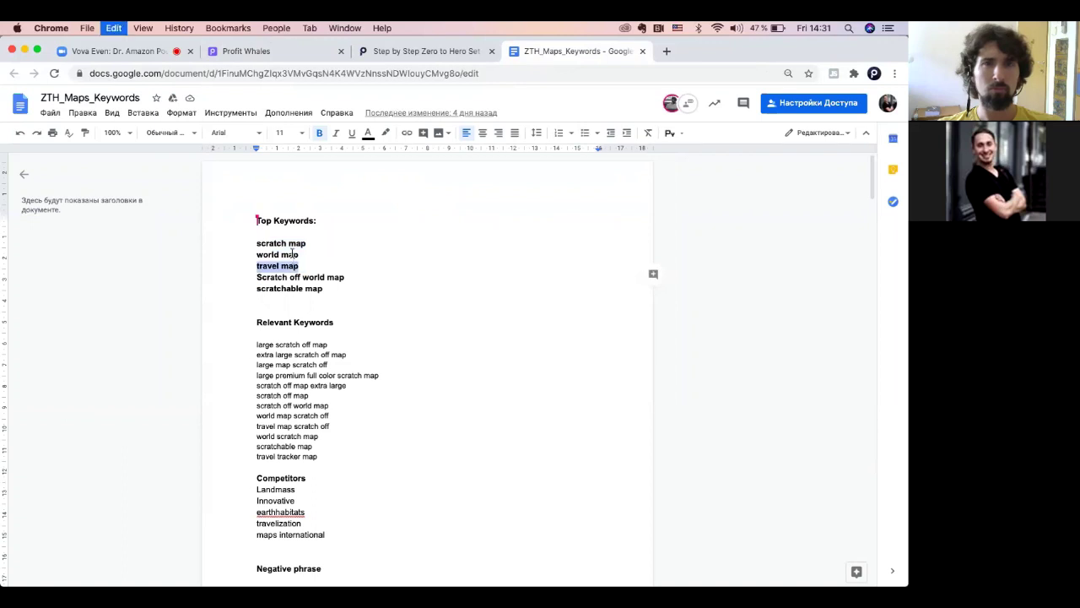
left_click(281, 52)
key("super+v")
Copy "Scratch off world map" from the keyword document, add it as a seed keyword in Profit Whales and check its issue note.
left_click(574, 51)
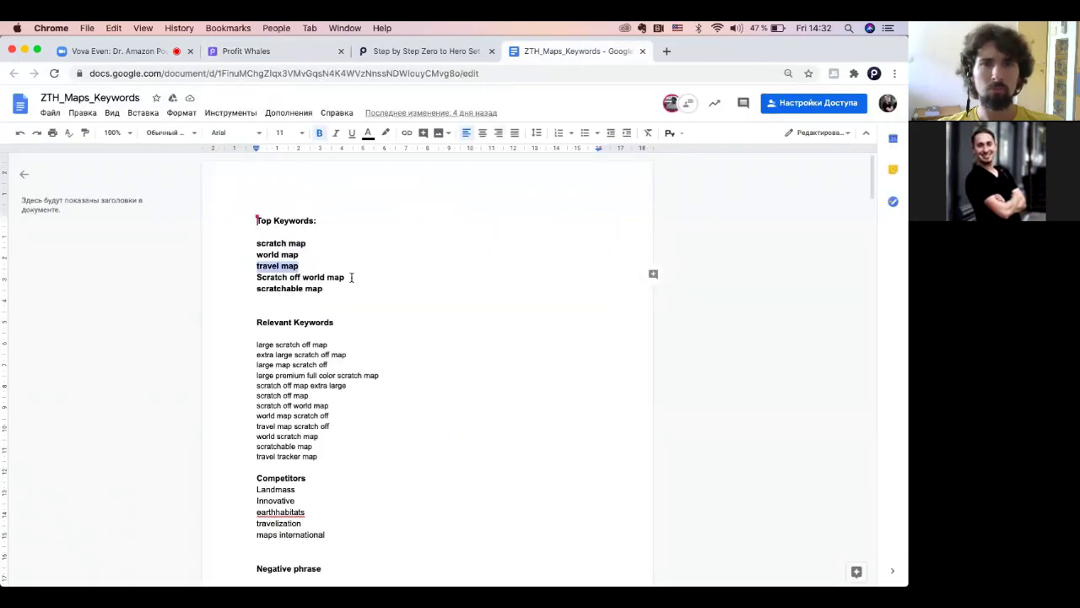
left_click_drag(346, 277, 251, 272)
key("super+c")
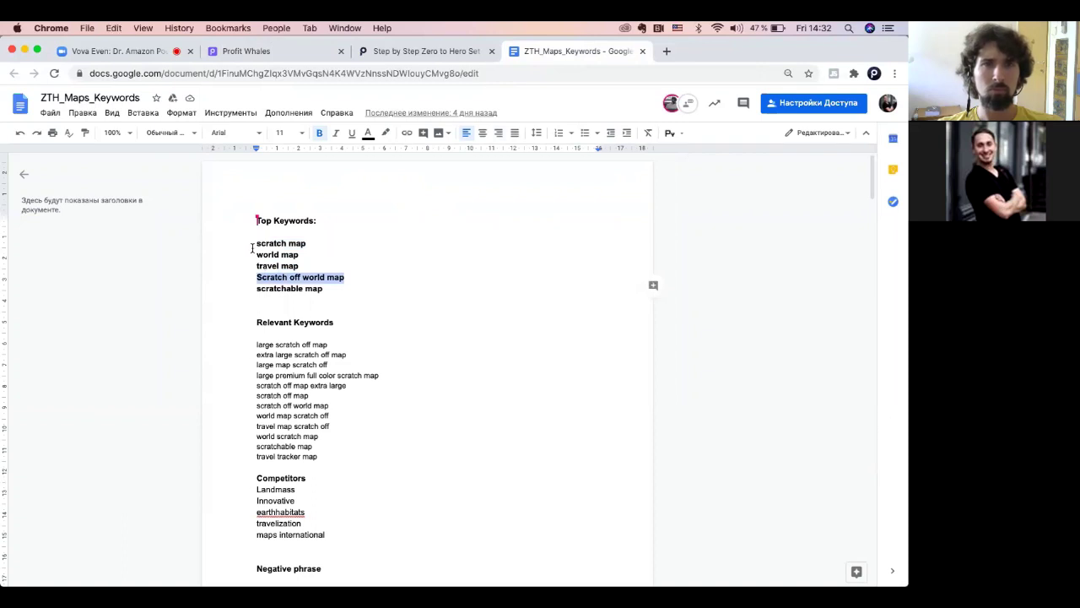
left_click(281, 52)
key("super+v")
key("Return")
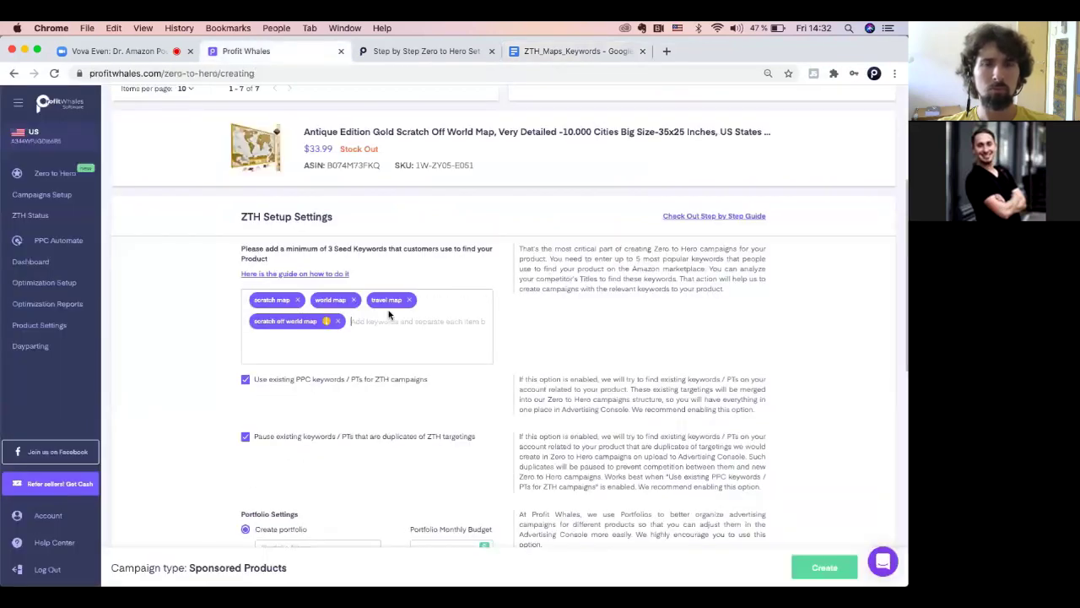
mouse_move(326, 324)
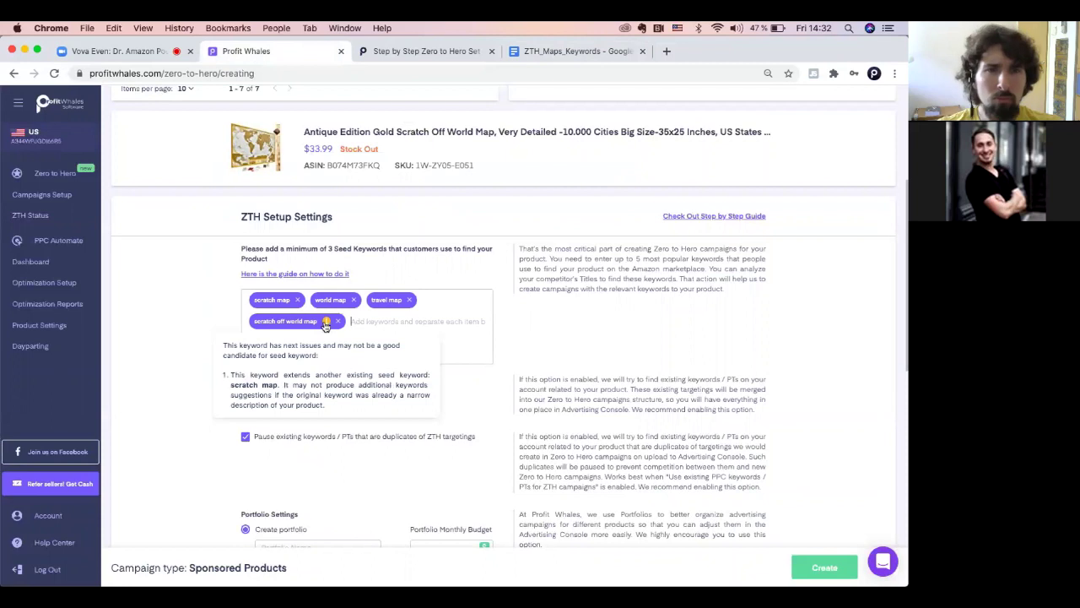
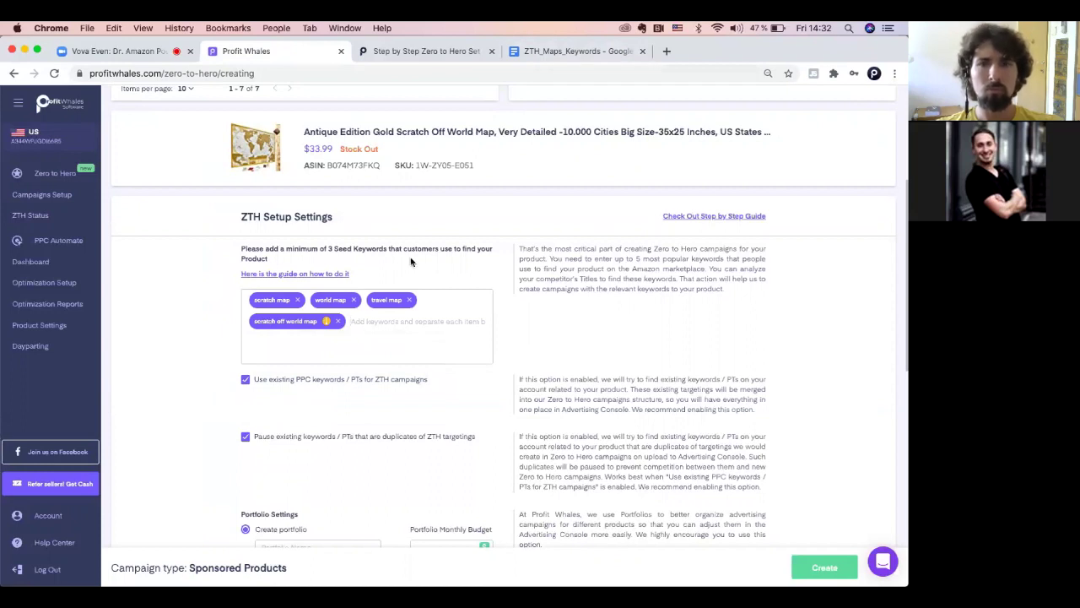
Try "map" as a seed keyword, read its issue note and remove the keyword.
type("map")
key("Return")
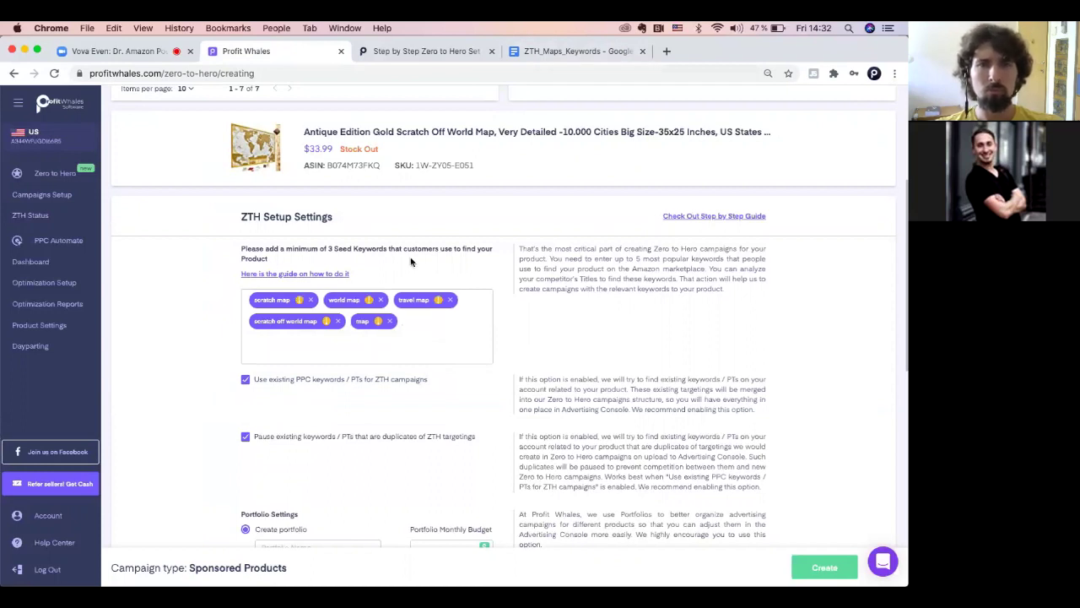
mouse_move(377, 323)
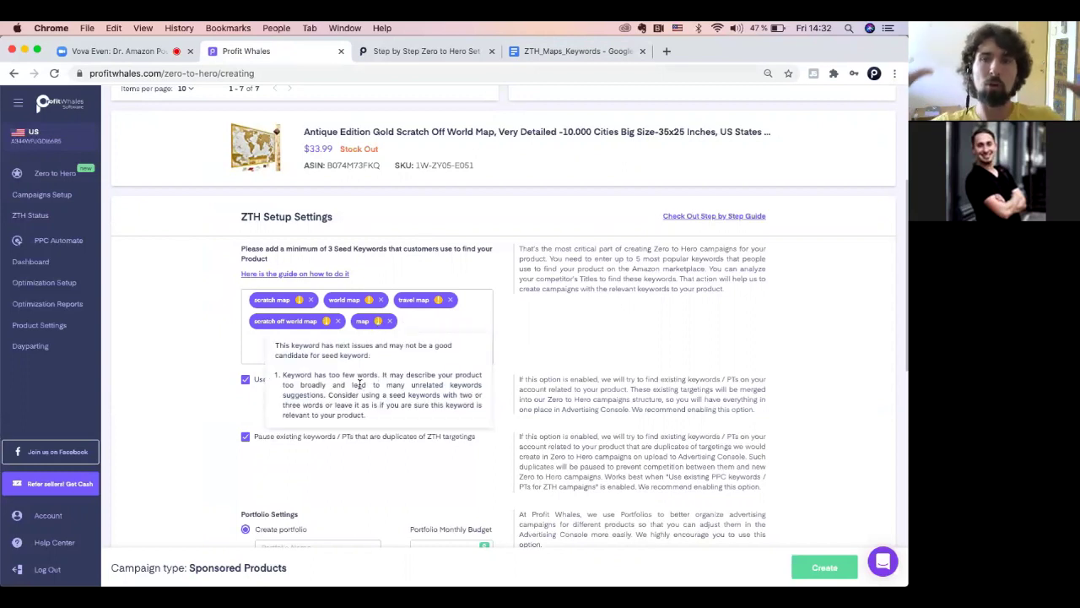
left_click(389, 320)
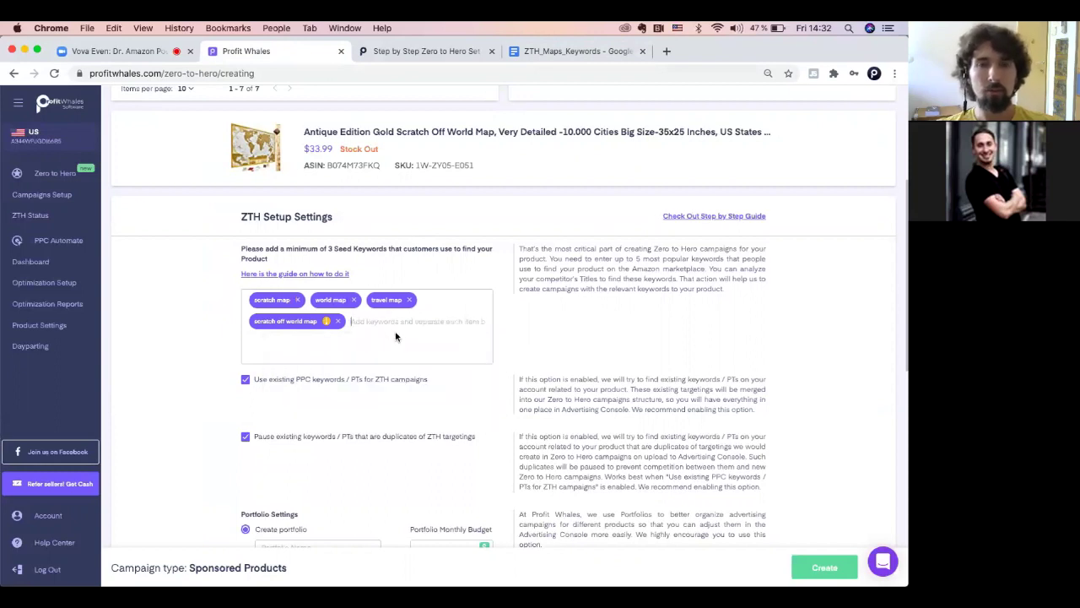
Try "over" as a seed keyword, read its issue note and remove the keyword.
type("over")
key("Return")
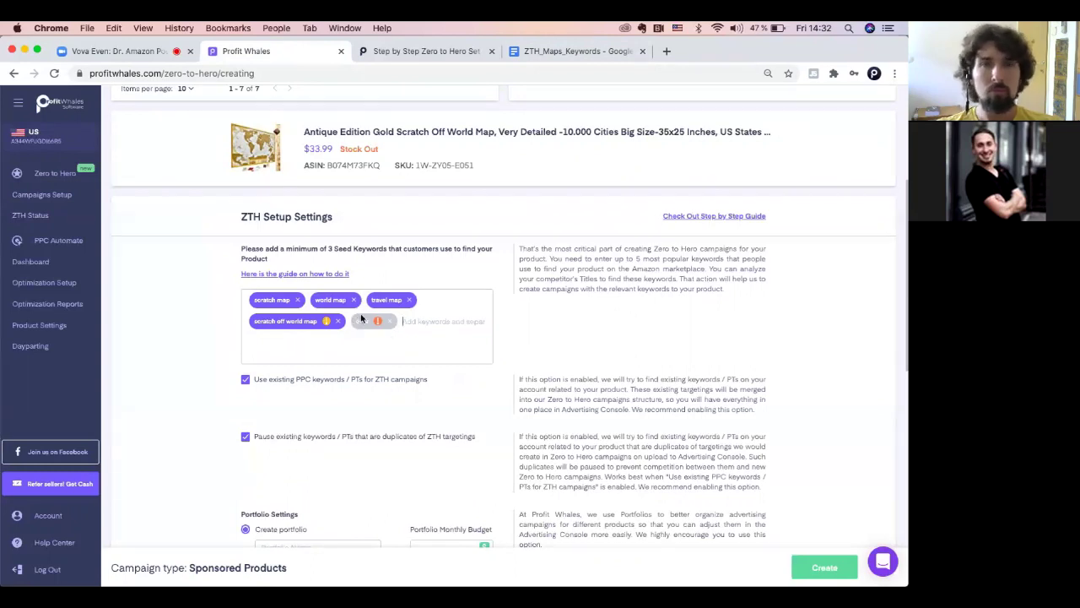
mouse_move(377, 323)
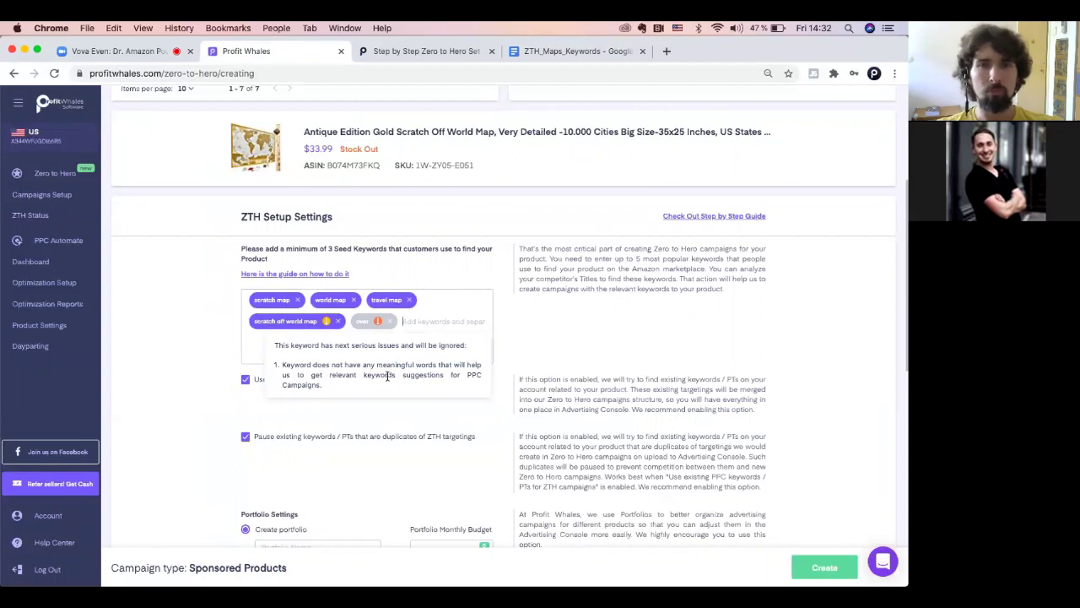
left_click(390, 323)
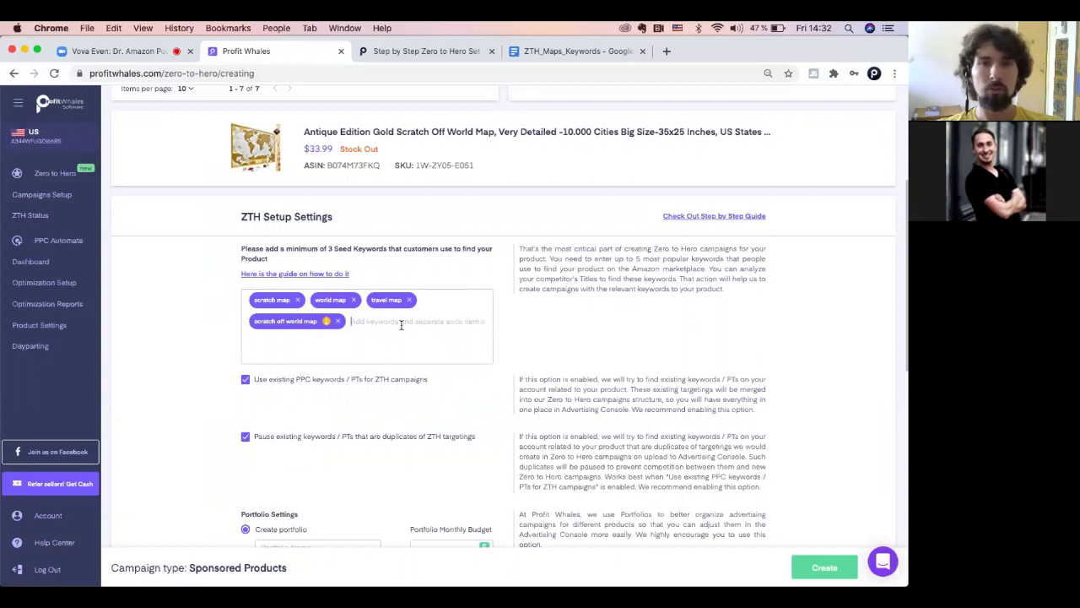
Try "dog collar" as a seed keyword and check its issue note.
type("dog co")
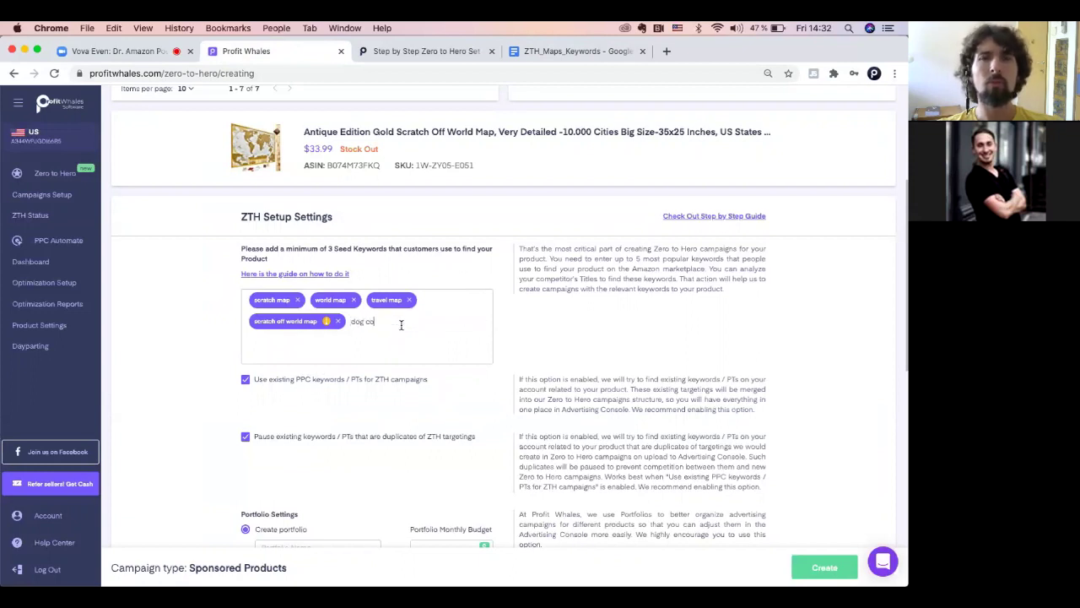
type("llar")
key("Return")
mouse_move(394, 326)
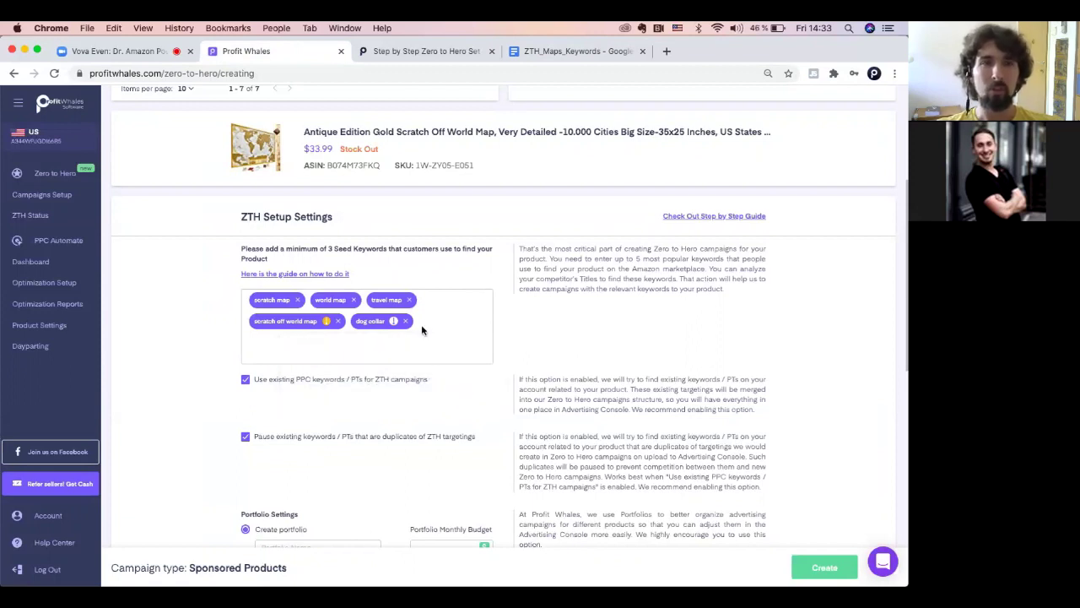
Open the guide on choosing seed keywords in a new tab and skim the Seed Keywords Best Practices article.
left_click(322, 276, "super")
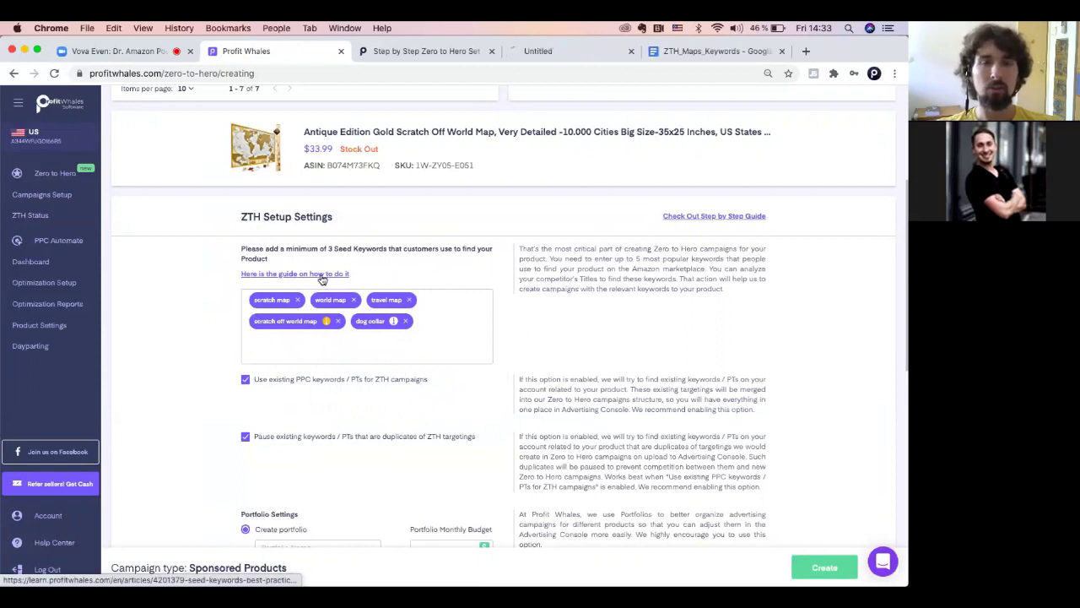
left_click(563, 53)
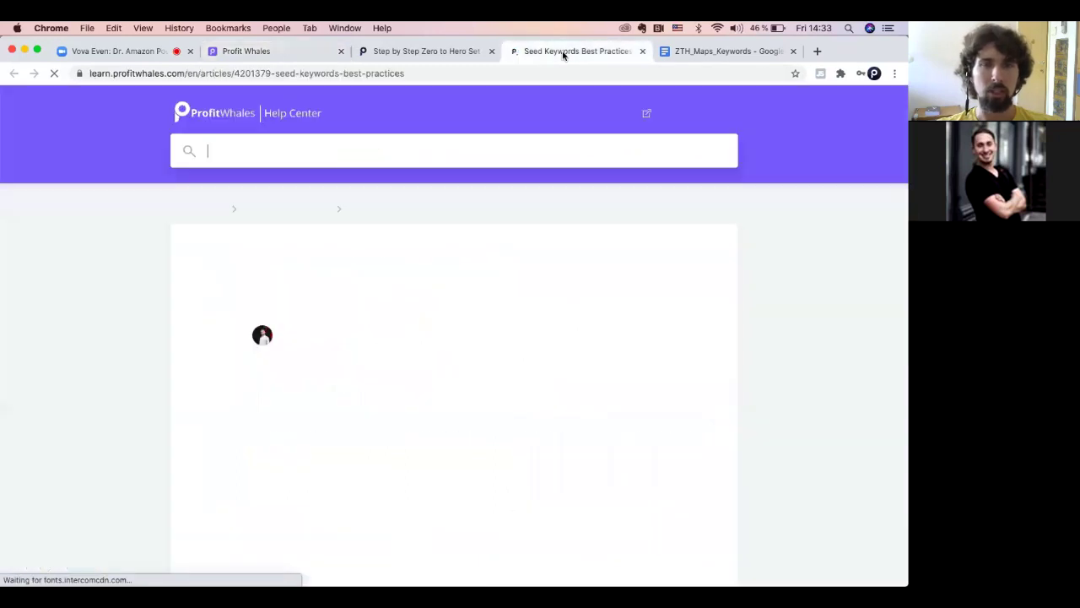
scroll(651, 379, "down", 5)
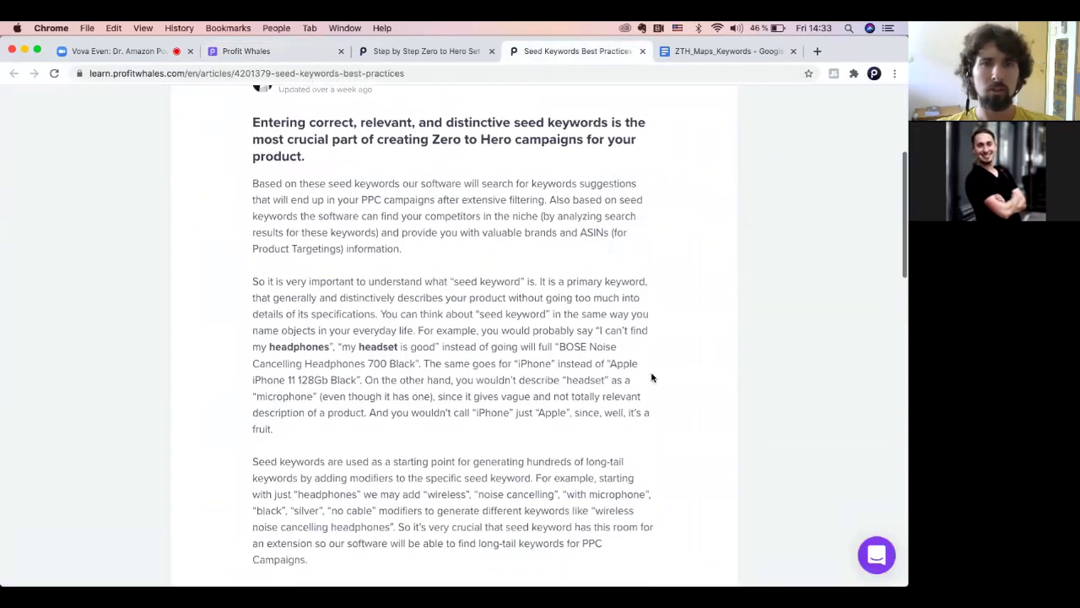
scroll(650, 379, "down", 4)
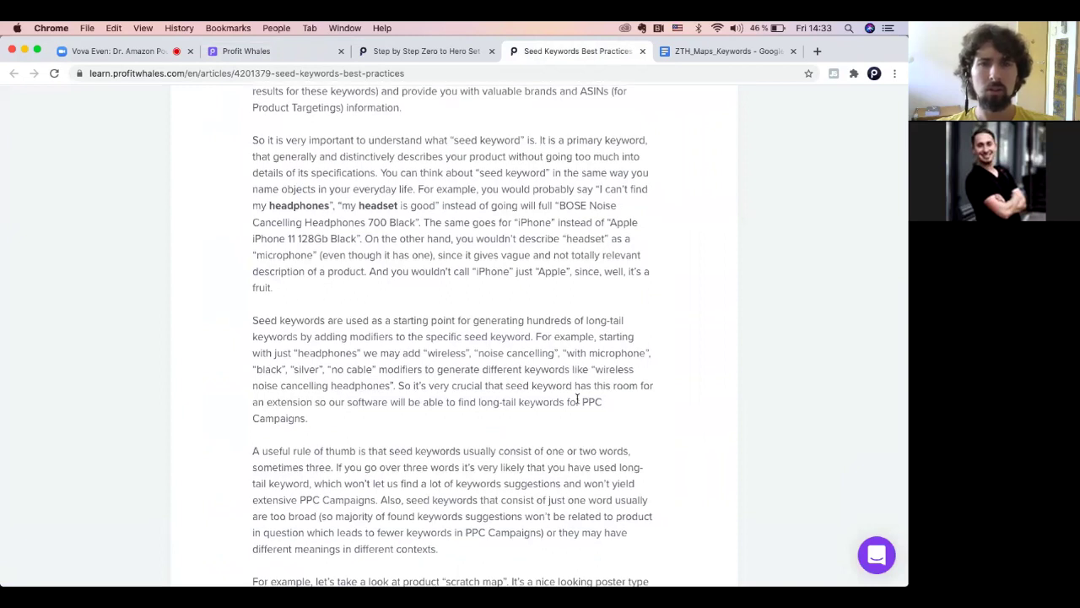
scroll(577, 398, "down", 12)
scroll(642, 227, "up", 20)
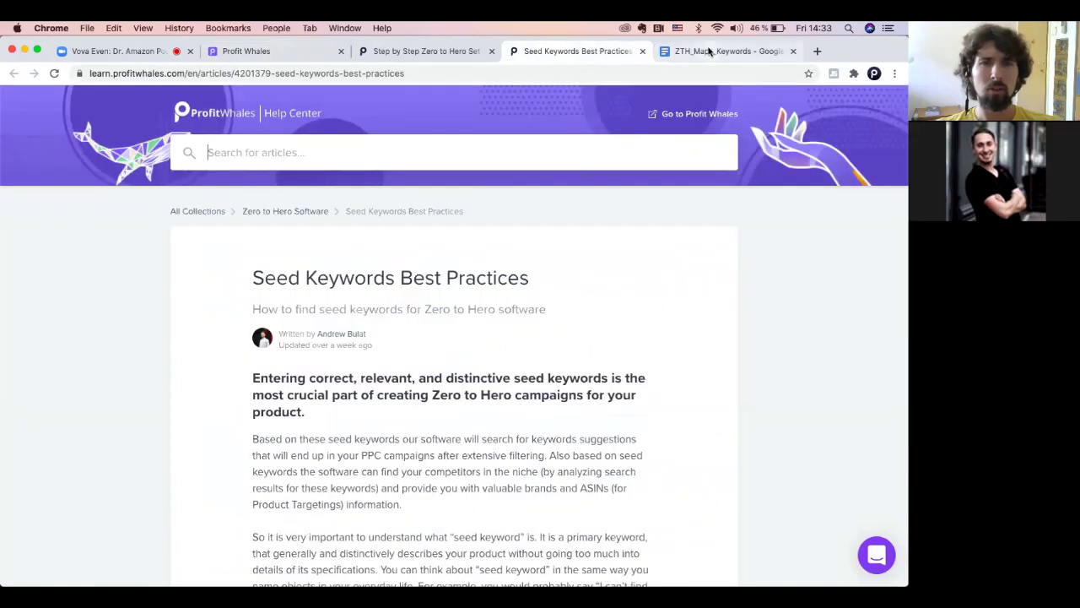
Return to the campaign setup in Profit Whales and remove the "dog collar" seed keyword.
left_click(286, 51)
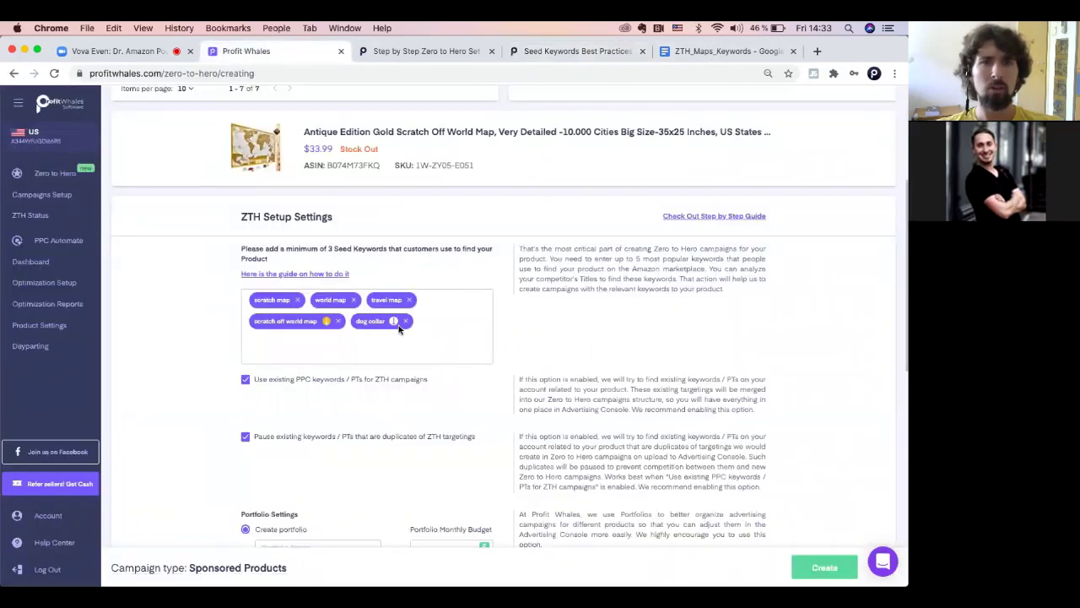
left_click(405, 321)
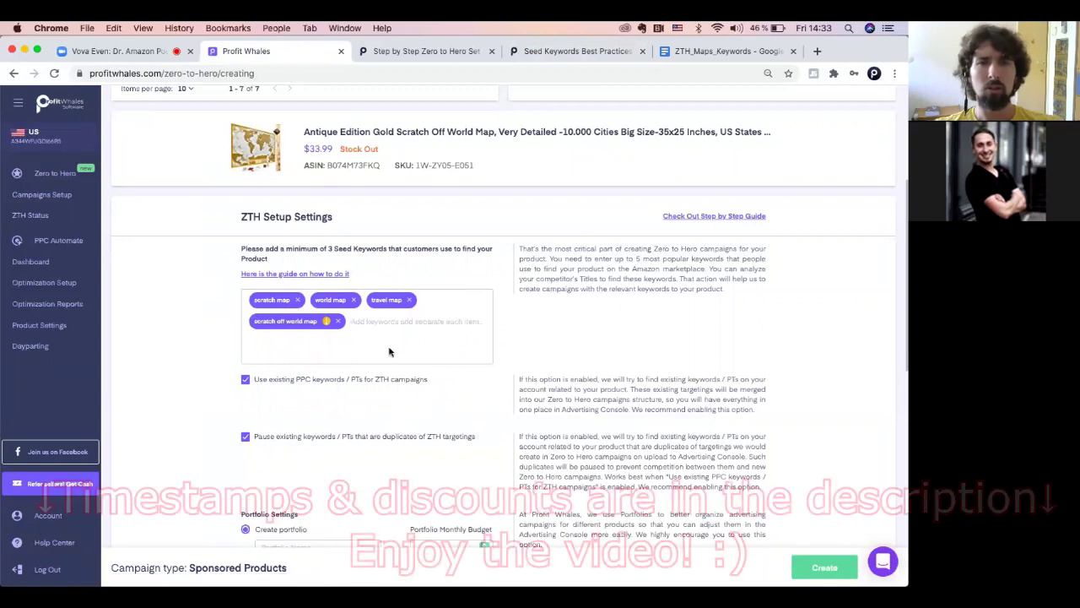
Choose No portfolio in the portfolio settings of the Zero to Hero campaign.
scroll(437, 332, "down", 3)
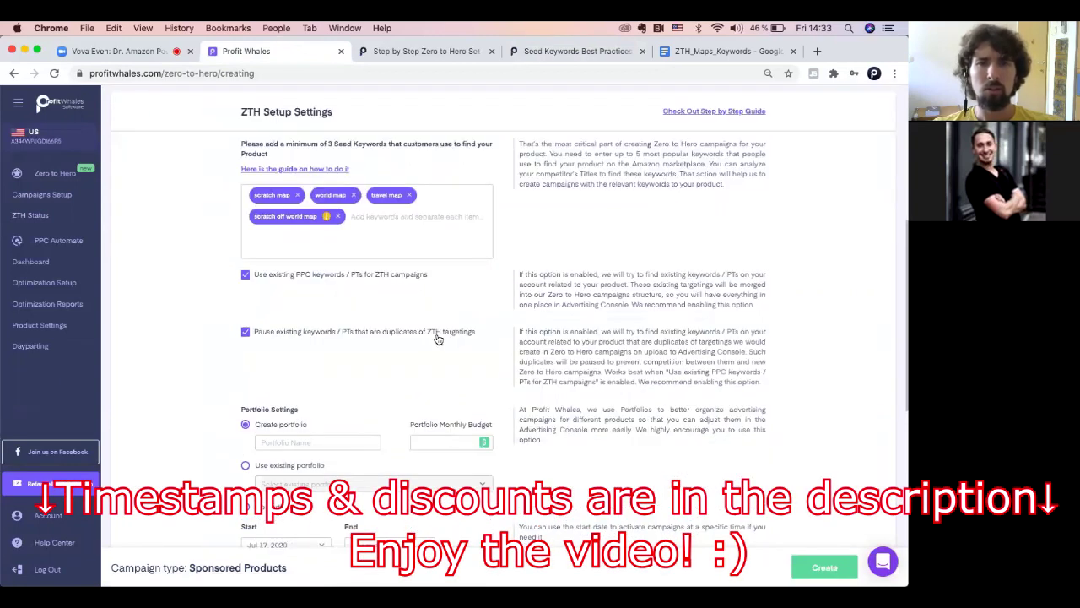
scroll(436, 332, "down", 6)
left_click(334, 240)
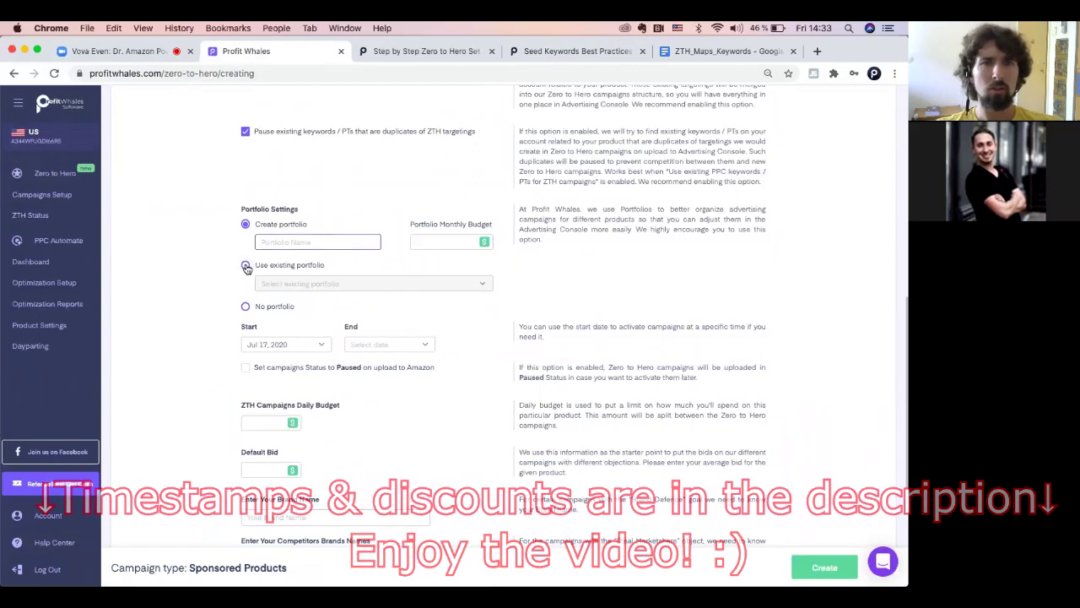
left_click(246, 306)
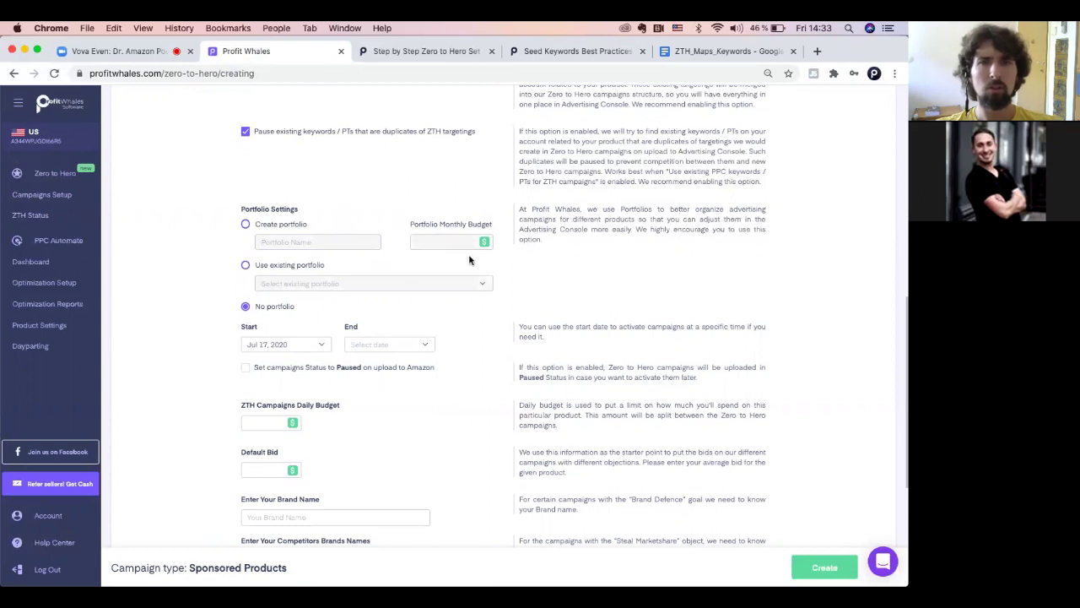
scroll(520, 287, "down", 3)
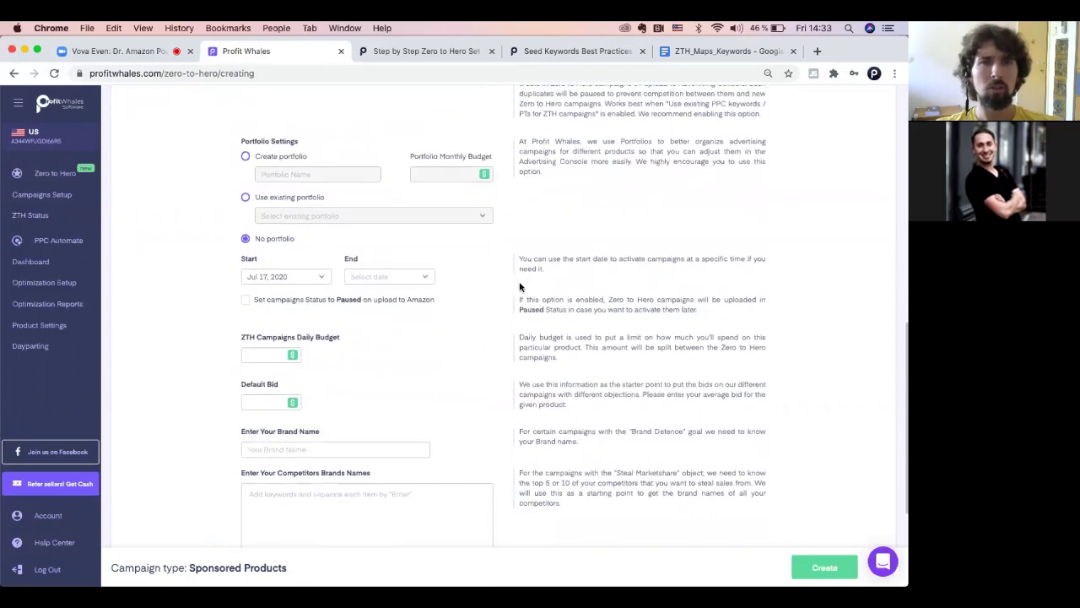
scroll(507, 273, "up", 1)
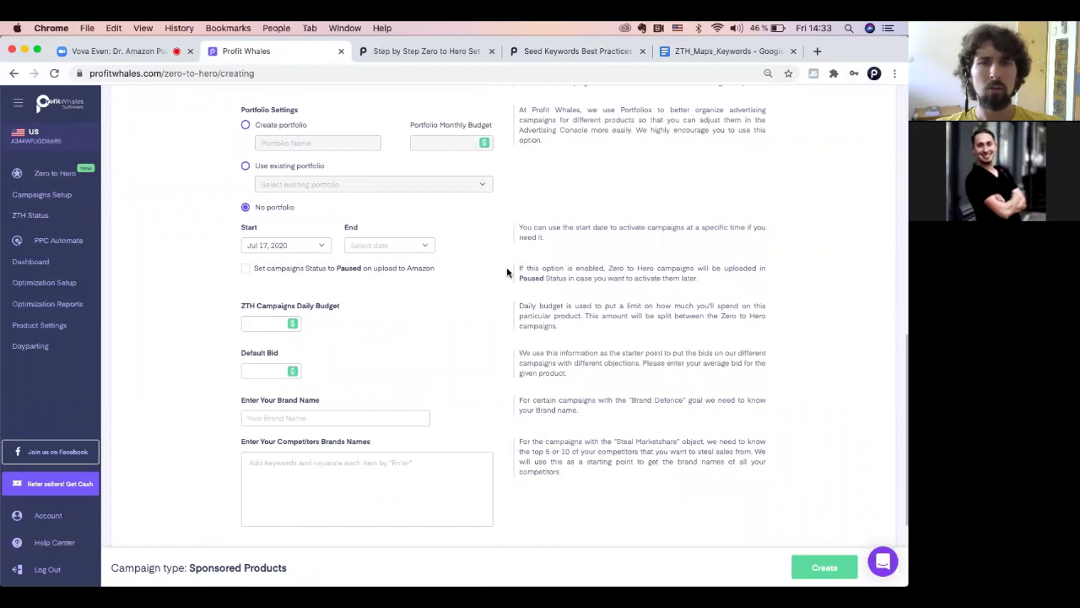
scroll(507, 272, "up", 3)
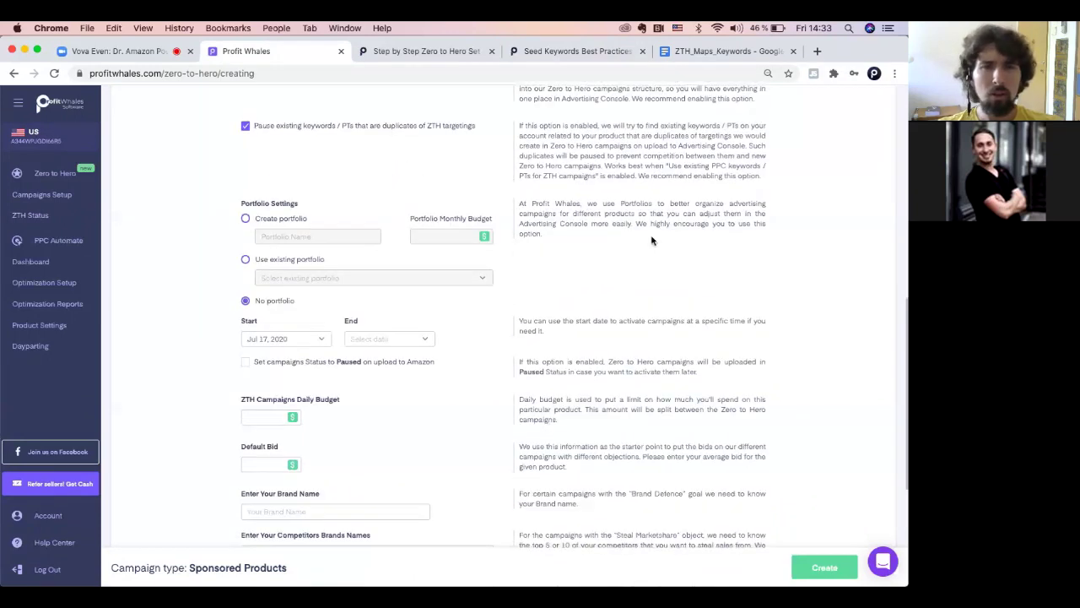
Pick Jul 17, 2020 as the campaign start date and leave the Paused on upload option off.
scroll(564, 338, "down", 2)
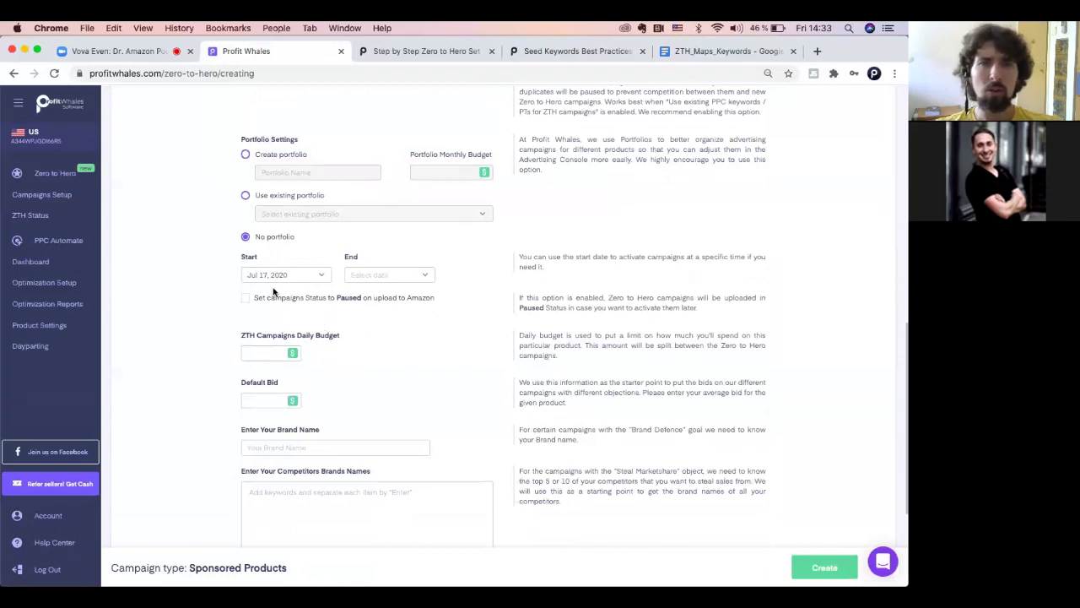
left_click(293, 274)
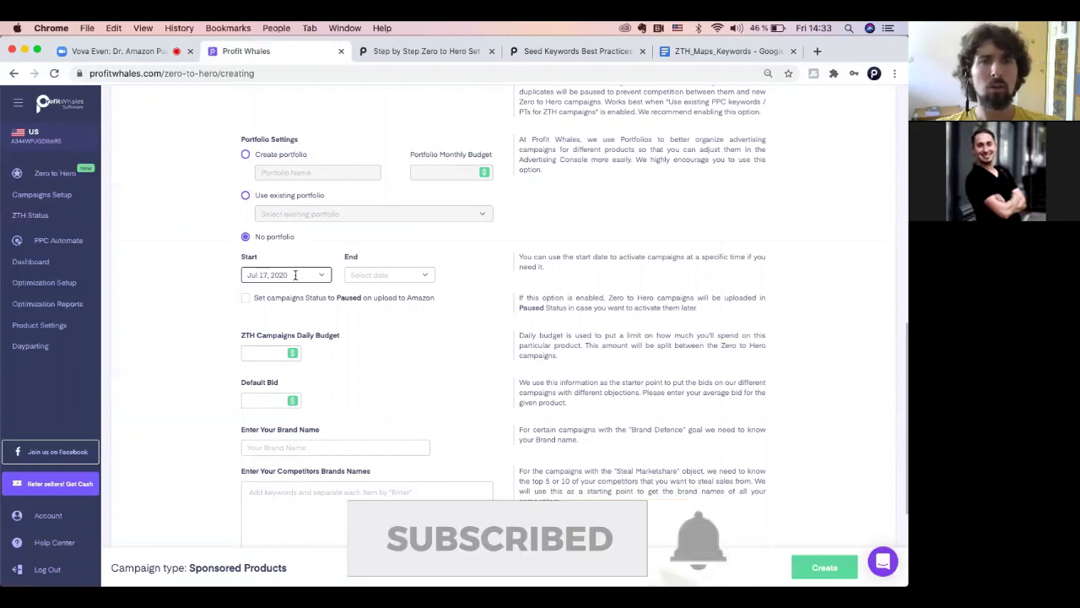
left_click(314, 275)
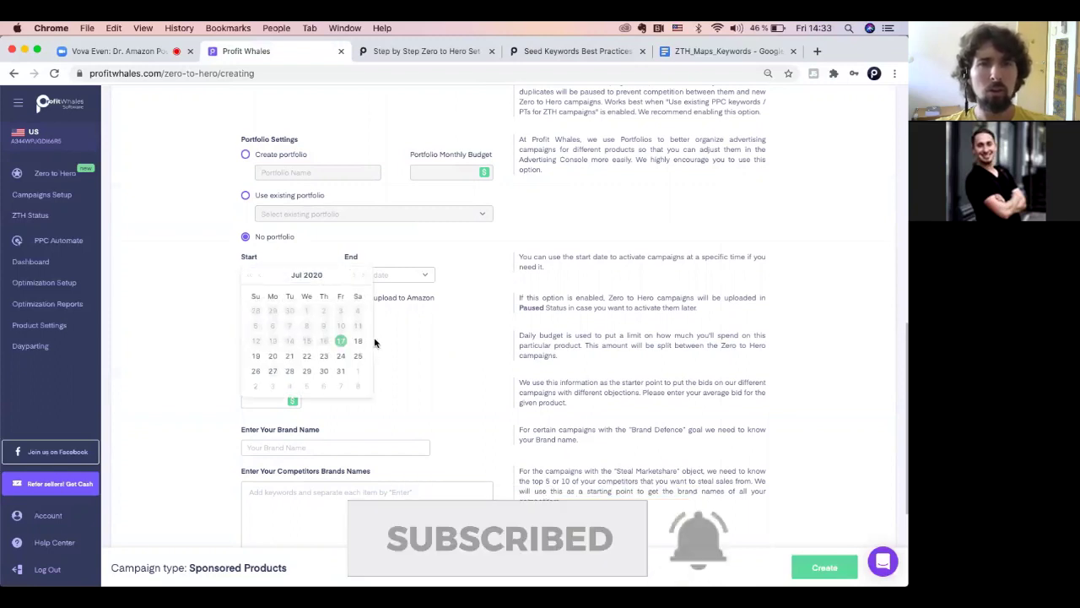
left_click(340, 340)
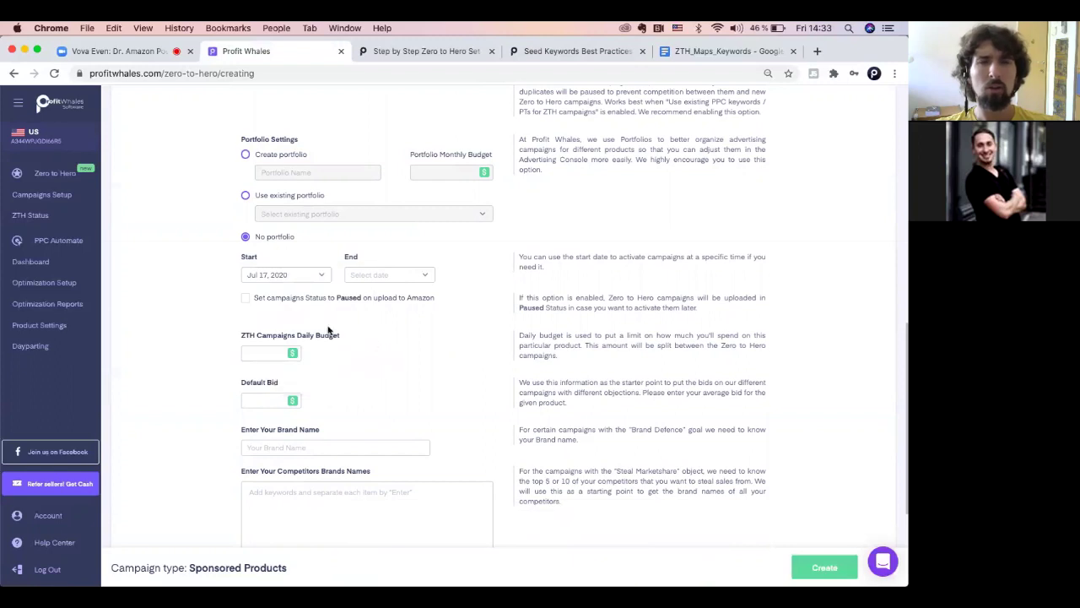
left_click(247, 298)
Set the ZTH campaigns daily budget to 100 and the default bid to 0.5.
scroll(343, 345, "down", 1)
key("Tab")
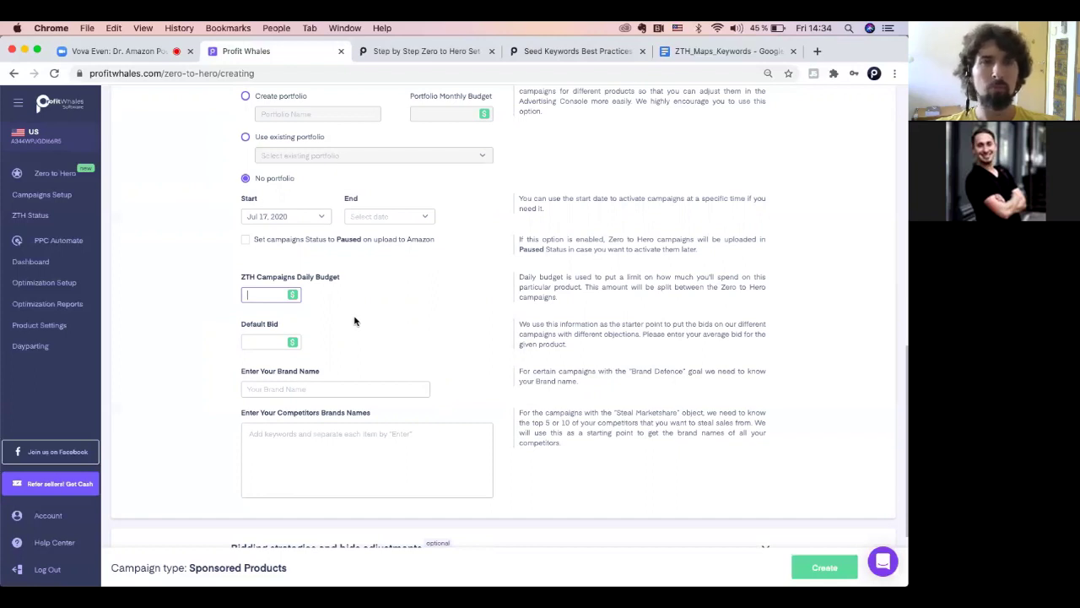
type("1000")
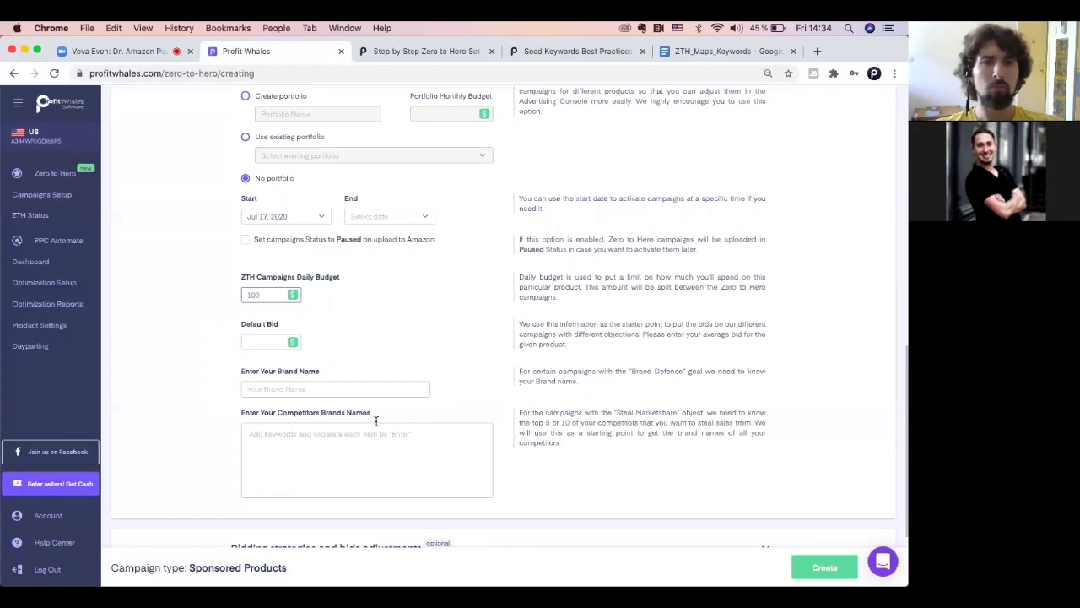
key("Tab")
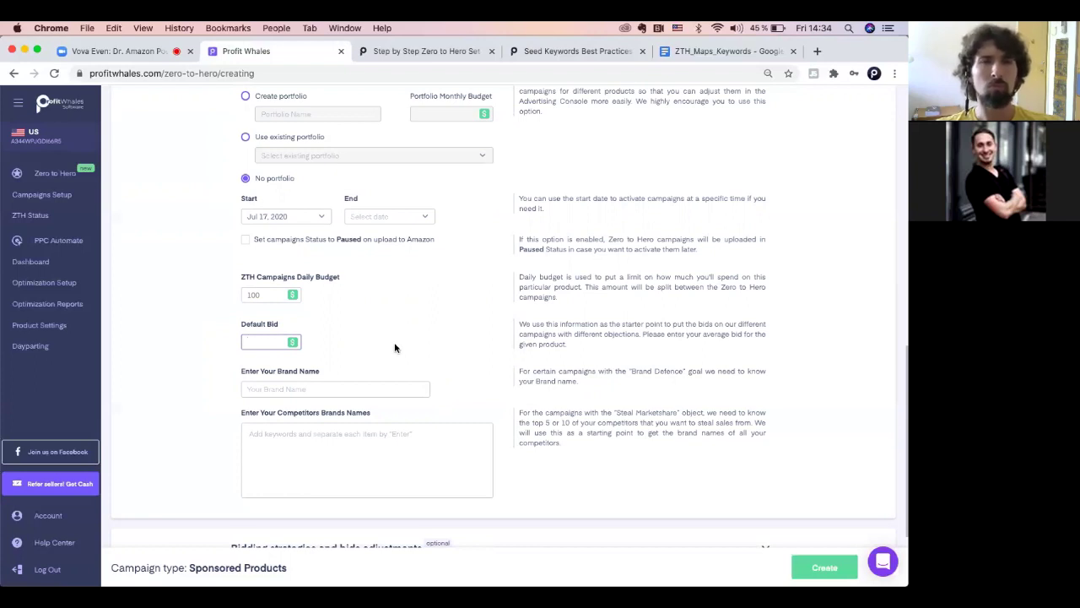
type("0.5")
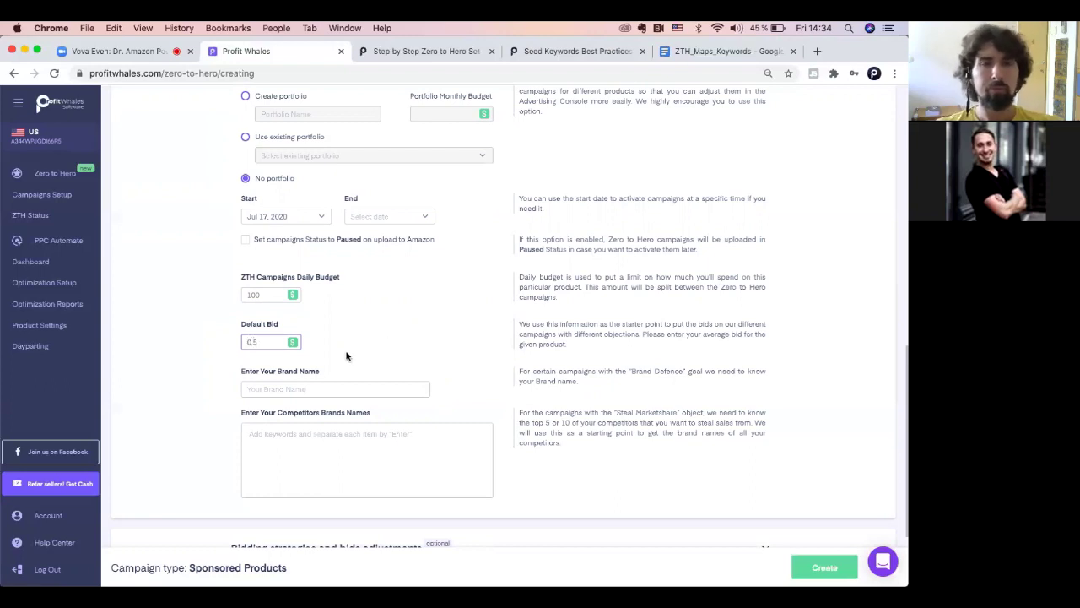
left_click(347, 356)
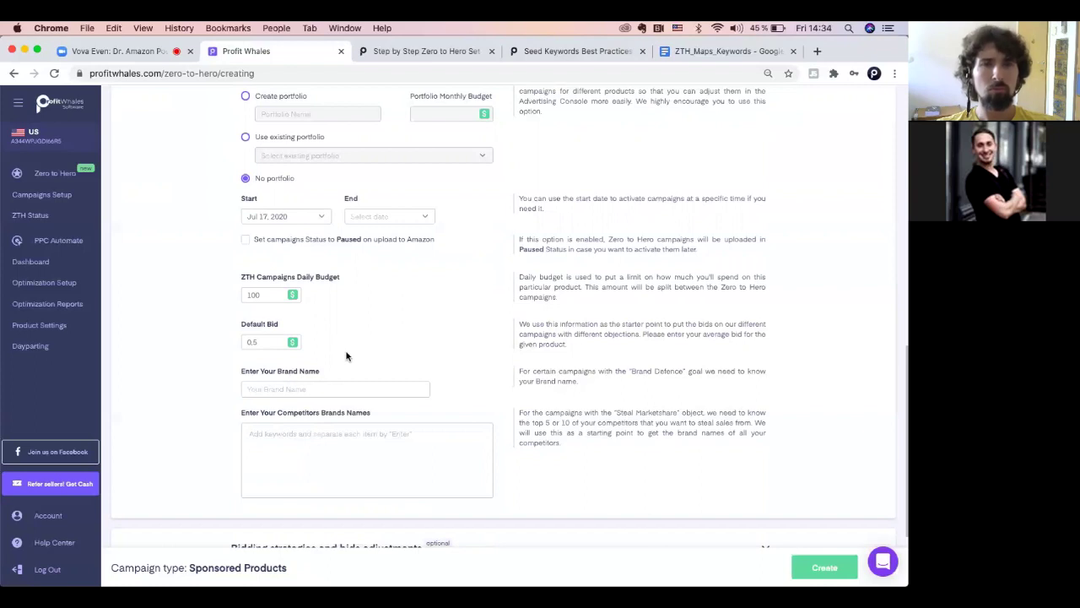
Enter "MyNewLands" as the brand name for the campaign.
scroll(346, 356, "down", 2)
left_click(333, 359)
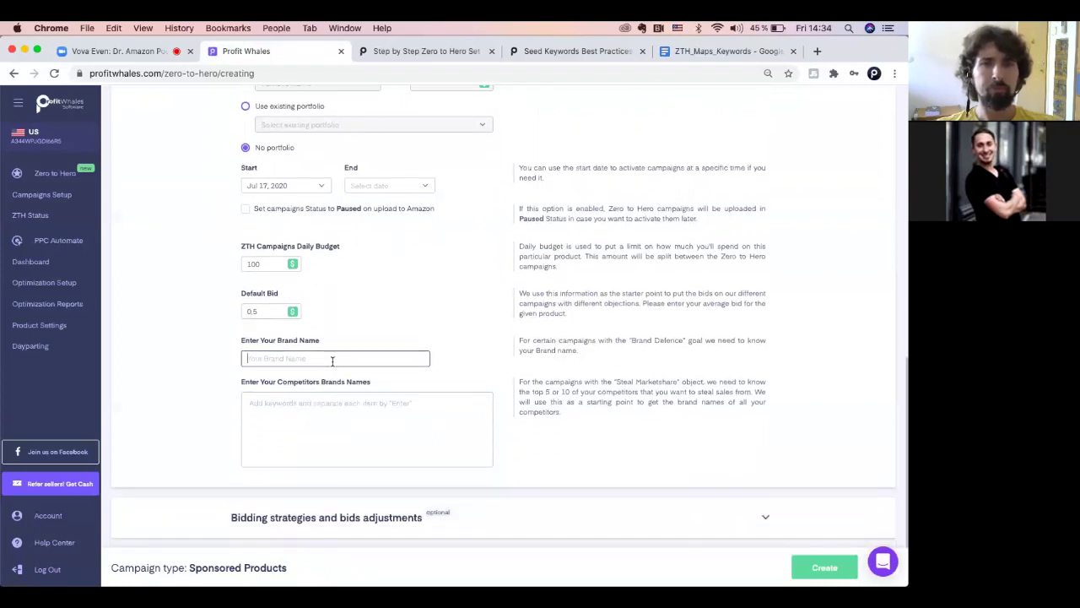
type("My")
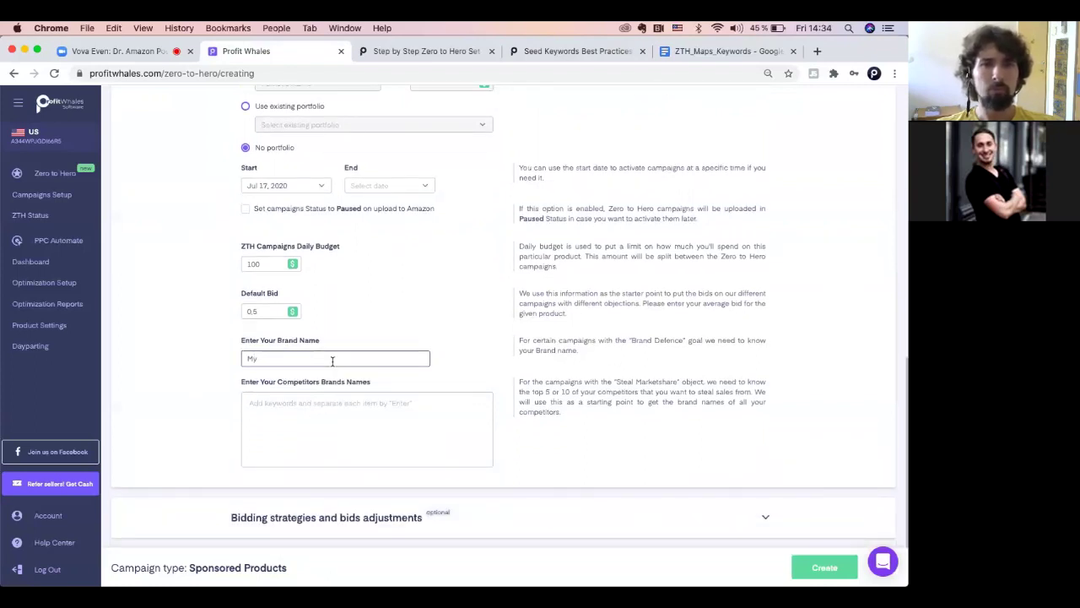
type("NewLands")
left_click(395, 316)
Copy "Landmass" from the Competitors list in the keyword document and add it as a competitor brand name in Profit Whales.
scroll(395, 316, "down", 3)
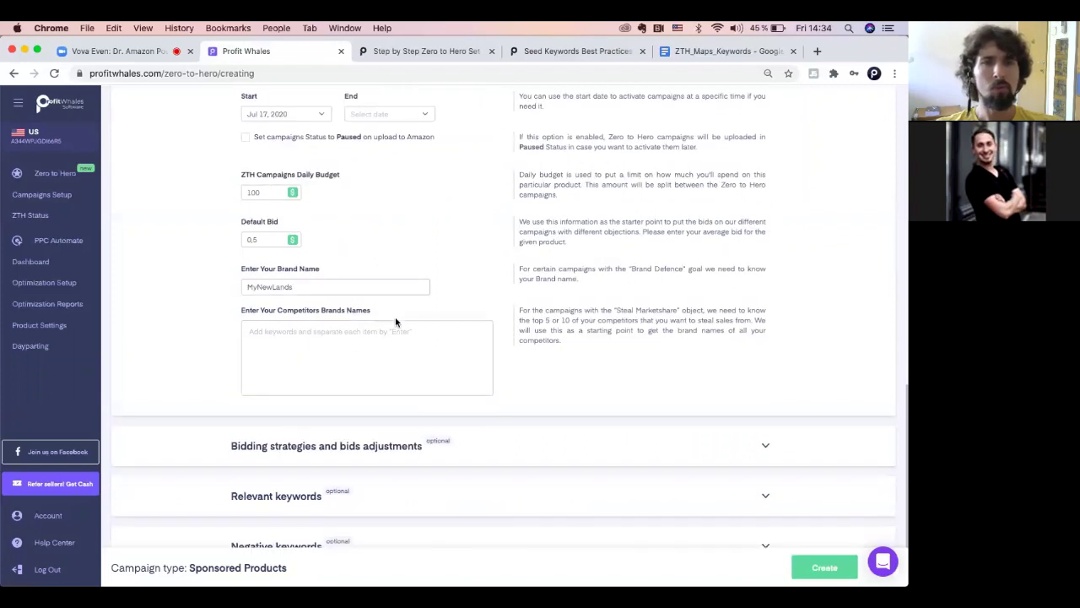
left_click(351, 343)
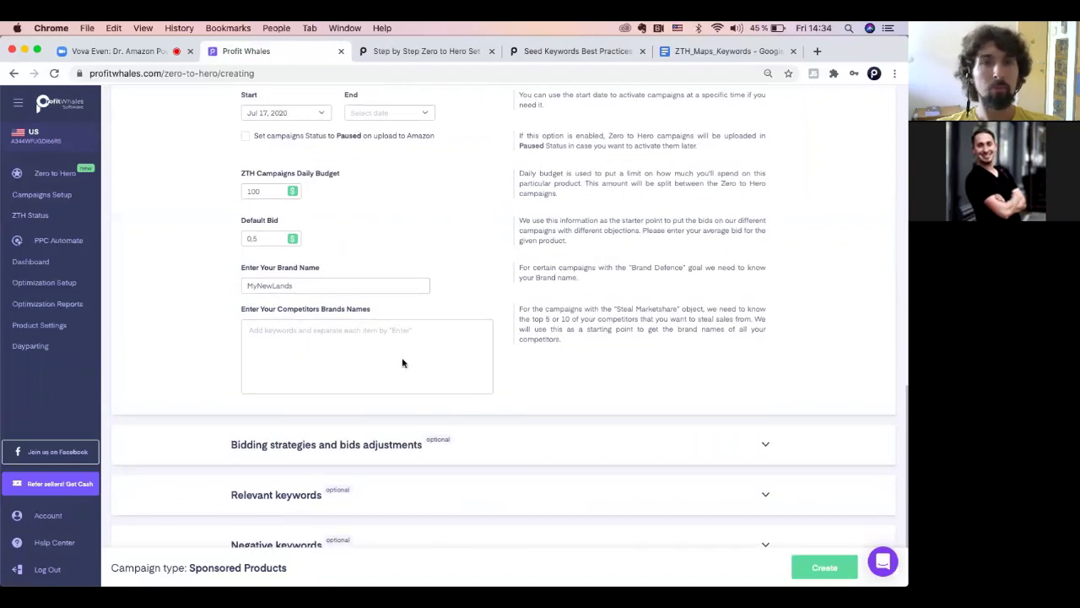
left_click(724, 52)
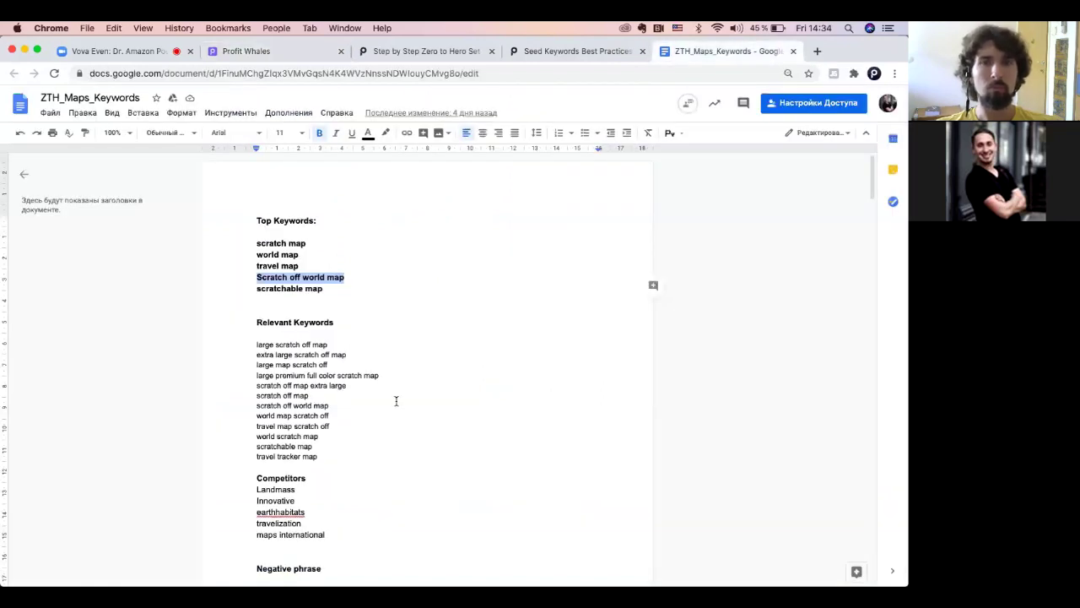
scroll(374, 414, "down", 3)
left_click_drag(298, 352, 243, 354)
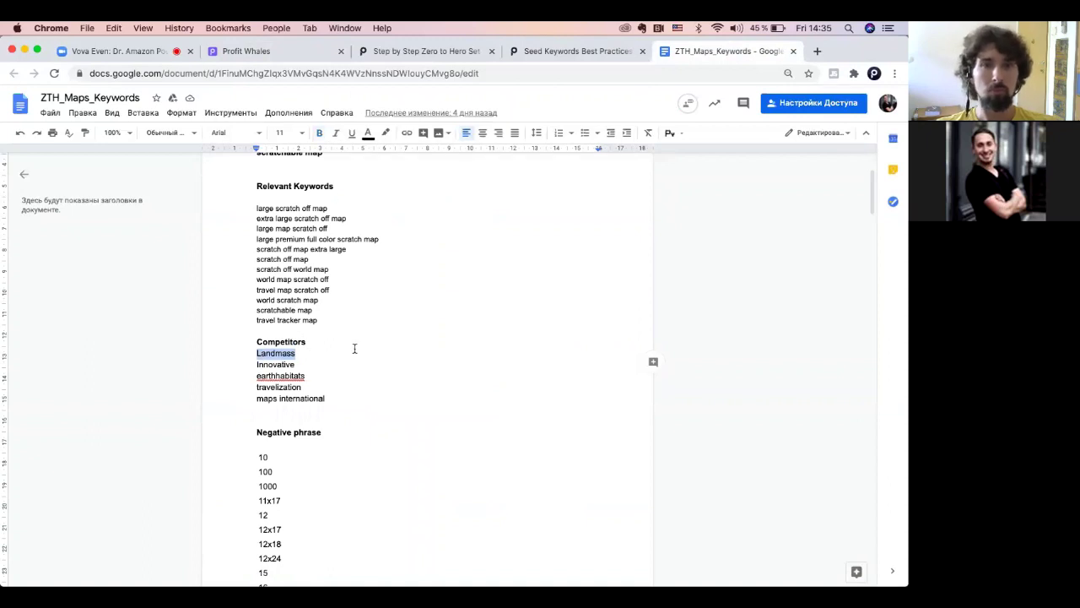
scroll(355, 348, "up", 1)
scroll(355, 348, "up", 2)
key("super+c")
key("super+2")
key("super+v")
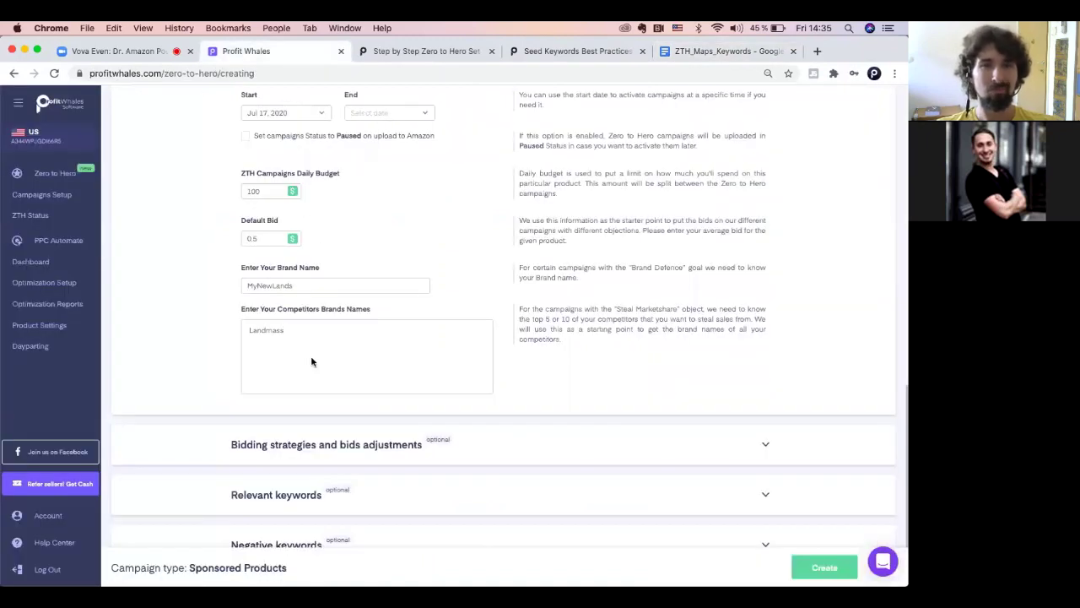
key("Return")
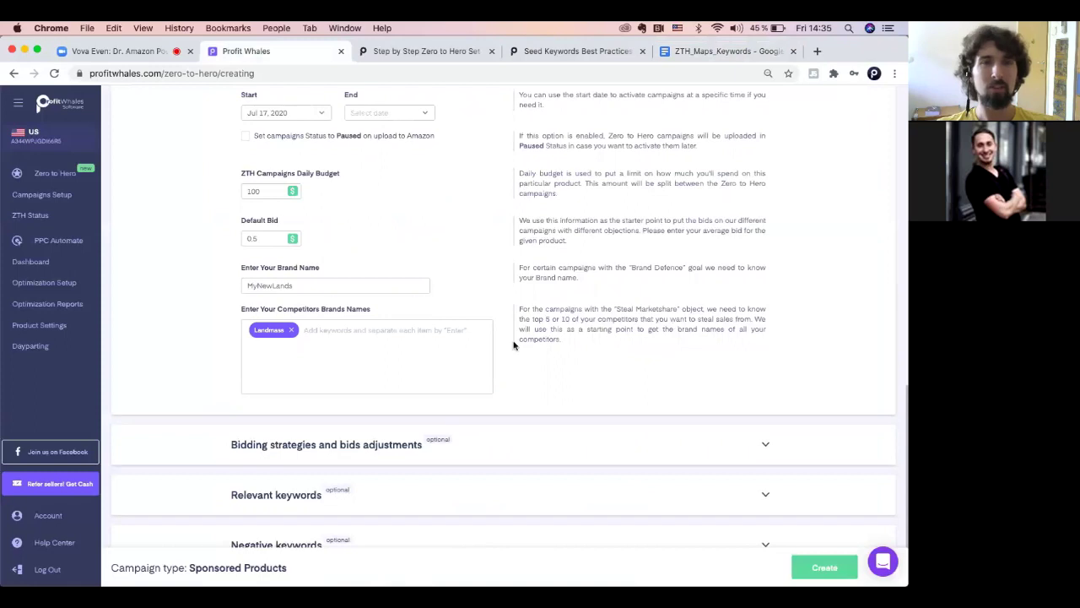
left_click_drag(546, 319, 577, 320)
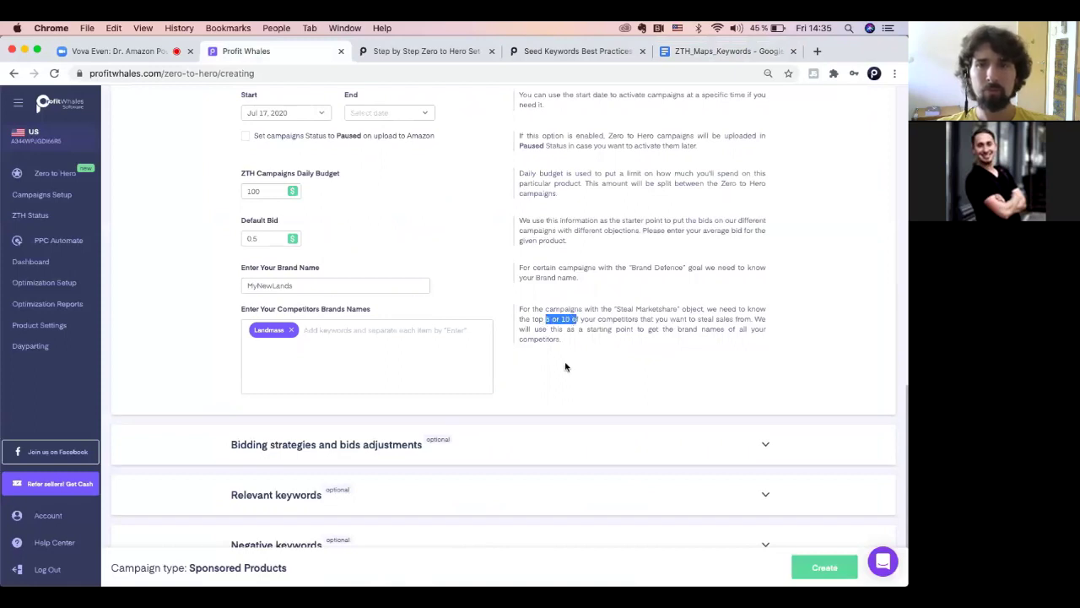
Expand the optional Bidding strategies and bids adjustments section and review the bidding strategies and placement bid fields.
scroll(525, 419, "down", 1)
left_click(525, 419)
scroll(525, 419, "down", 5)
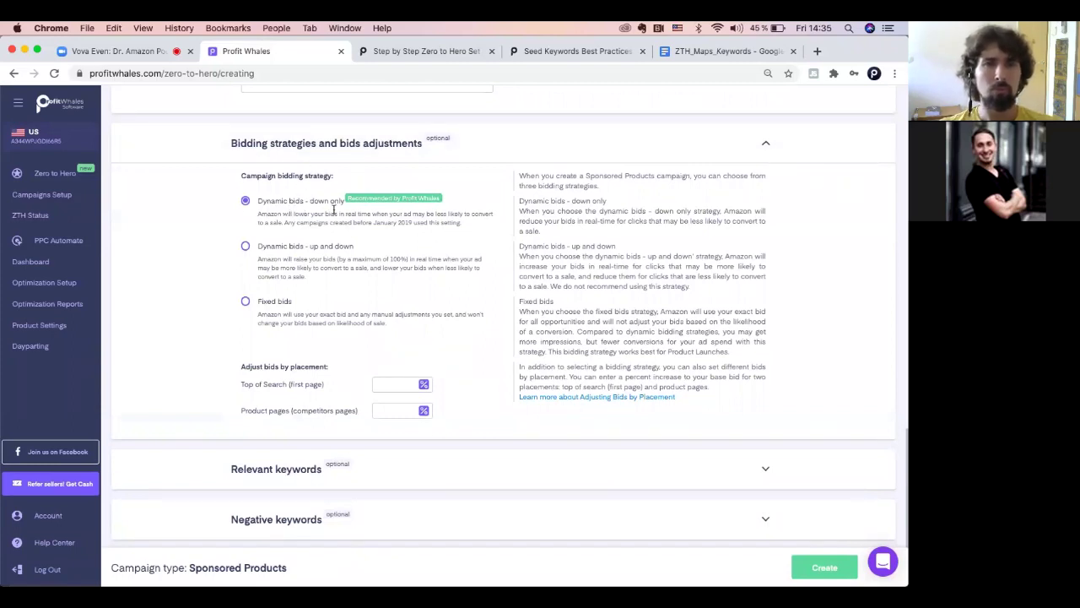
left_click(394, 410)
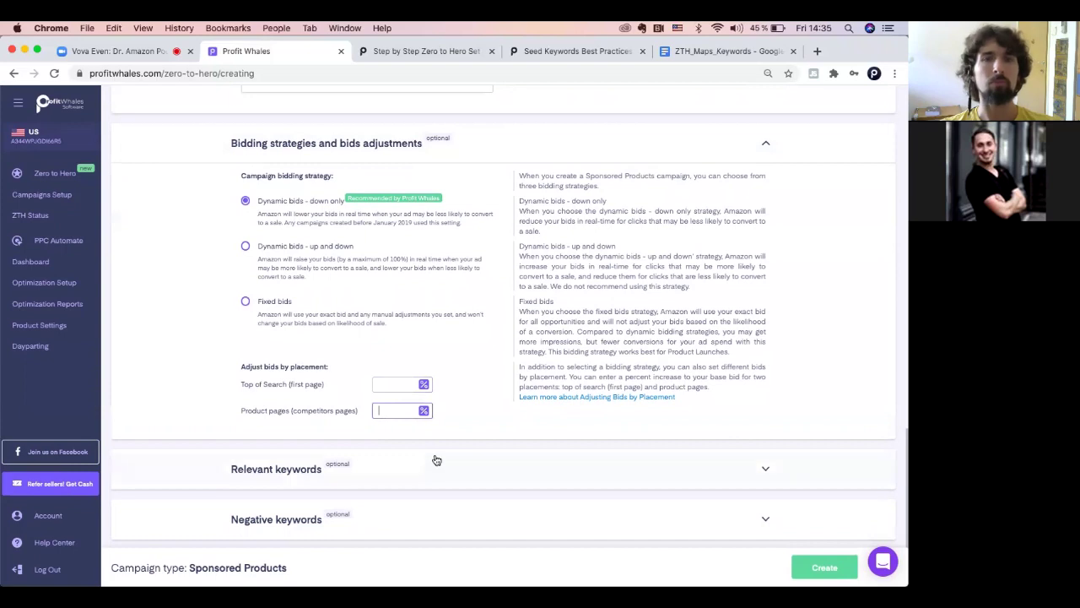
Expand the optional Relevant keywords section and copy the whole Relevant Keywords list from the ZTH_Maps_Keywords document.
left_click(464, 466)
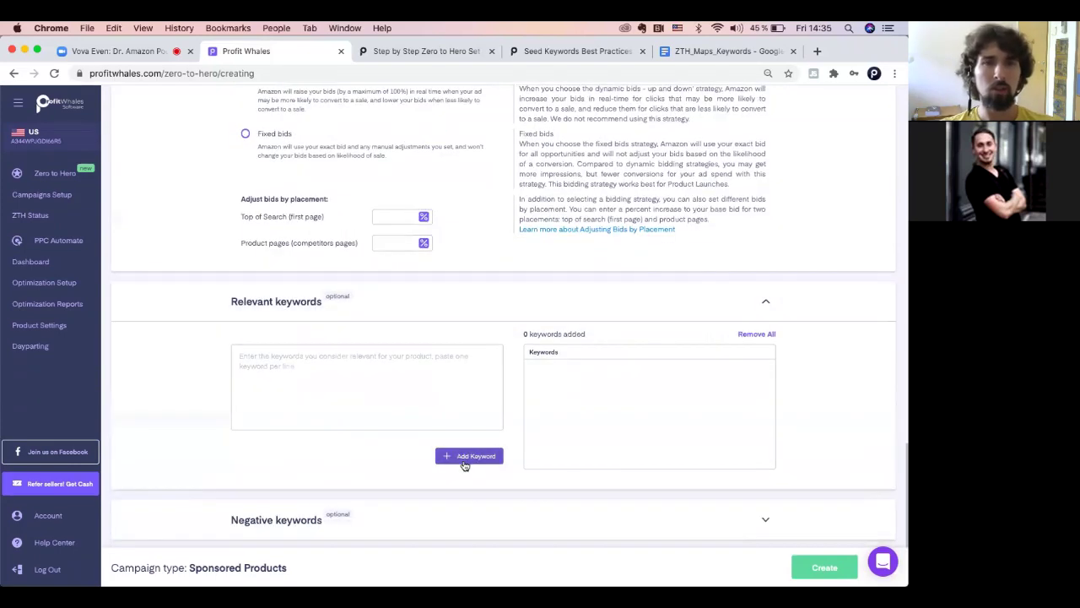
left_click(453, 394)
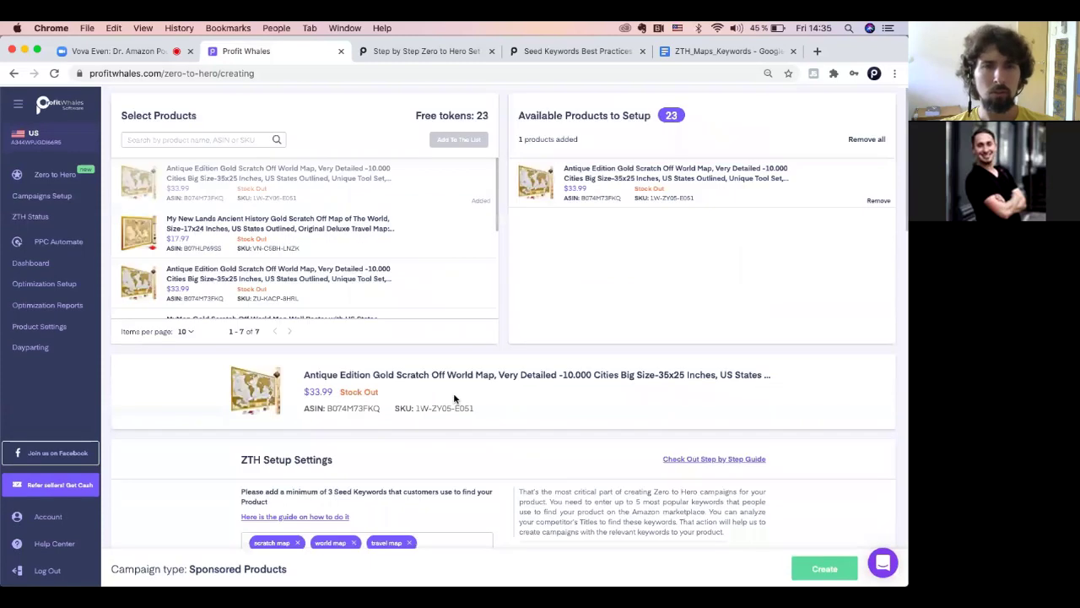
scroll(453, 393, "down", 4)
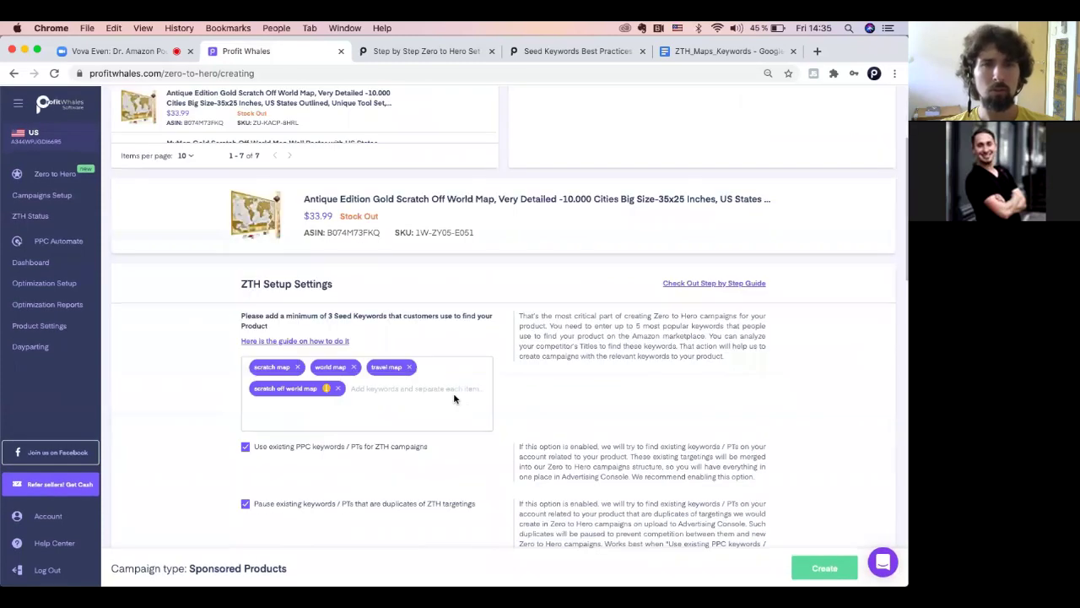
scroll(453, 393, "down", 1)
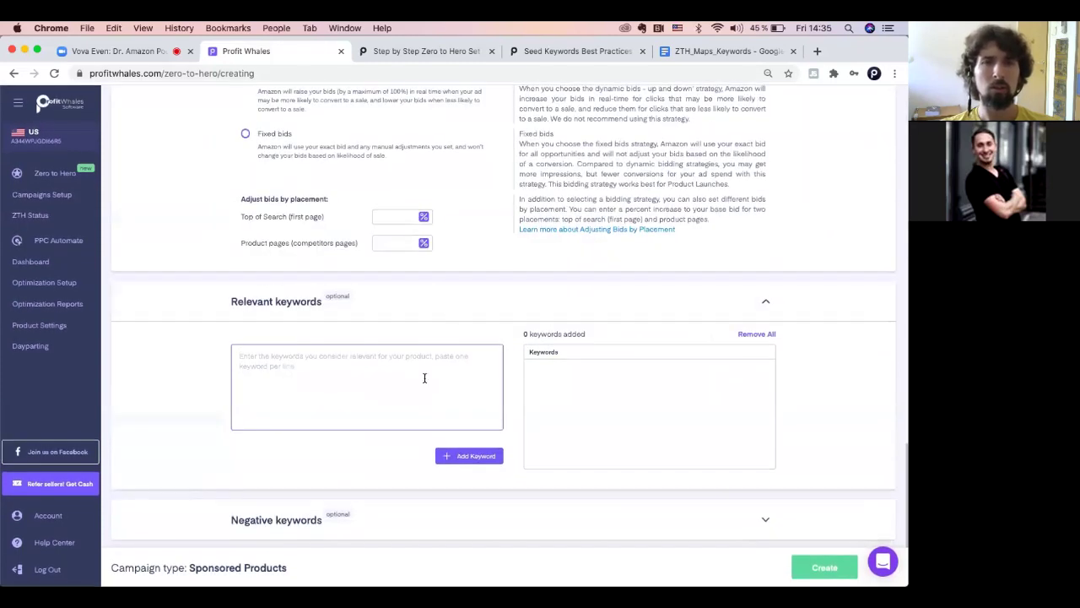
left_click(714, 54)
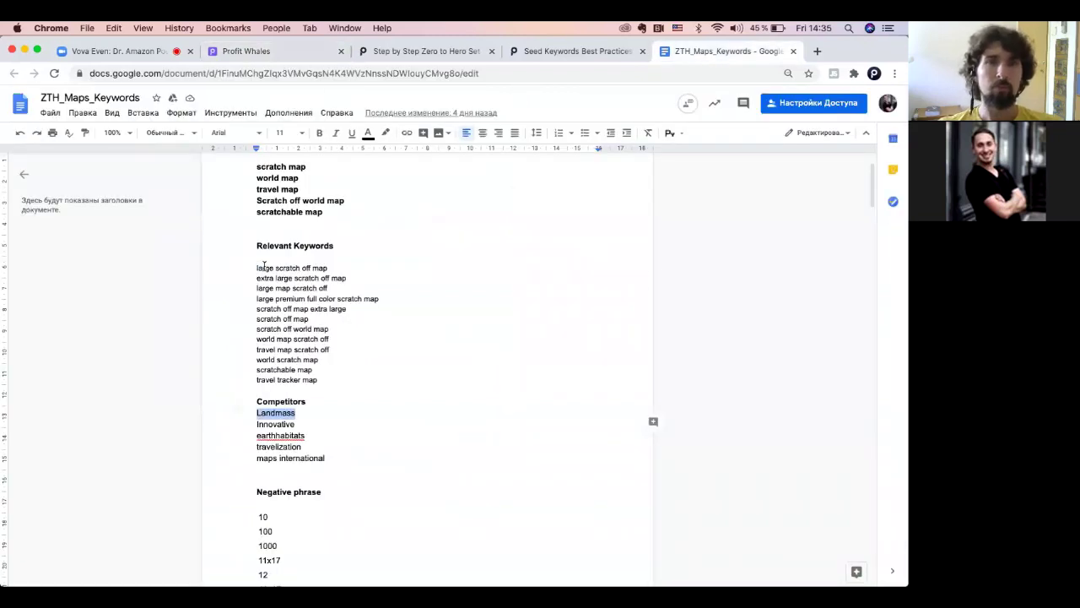
left_click_drag(257, 268, 334, 377)
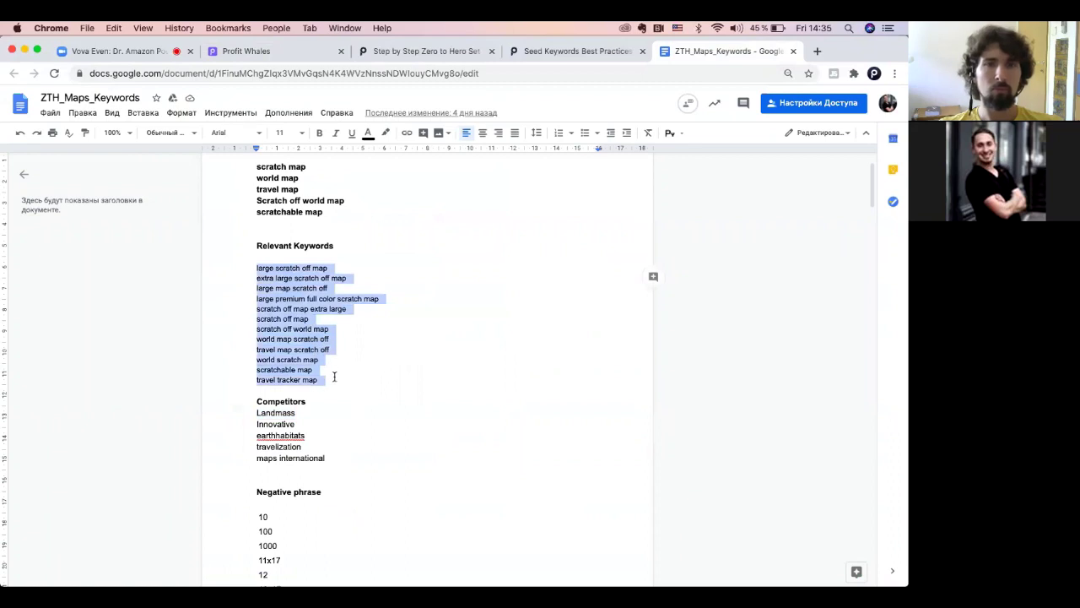
key("super+c")
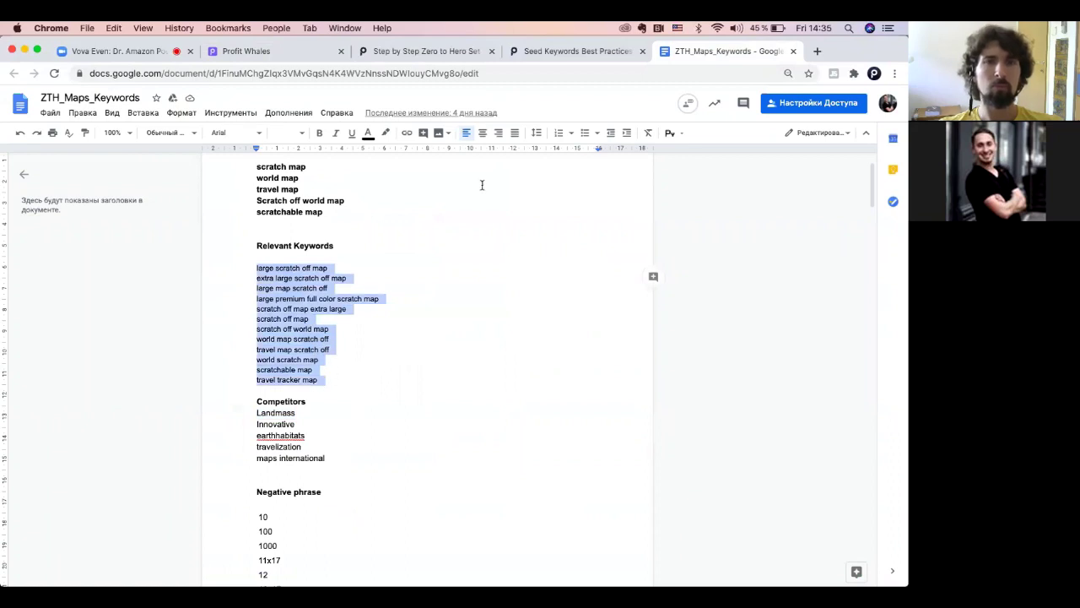
Paste the copied list, from "large scratch off map" to "travel tracker map", into Relevant keywords in Profit Whales and add the keywords.
left_click(274, 54)
left_click(318, 374)
key("super+v")
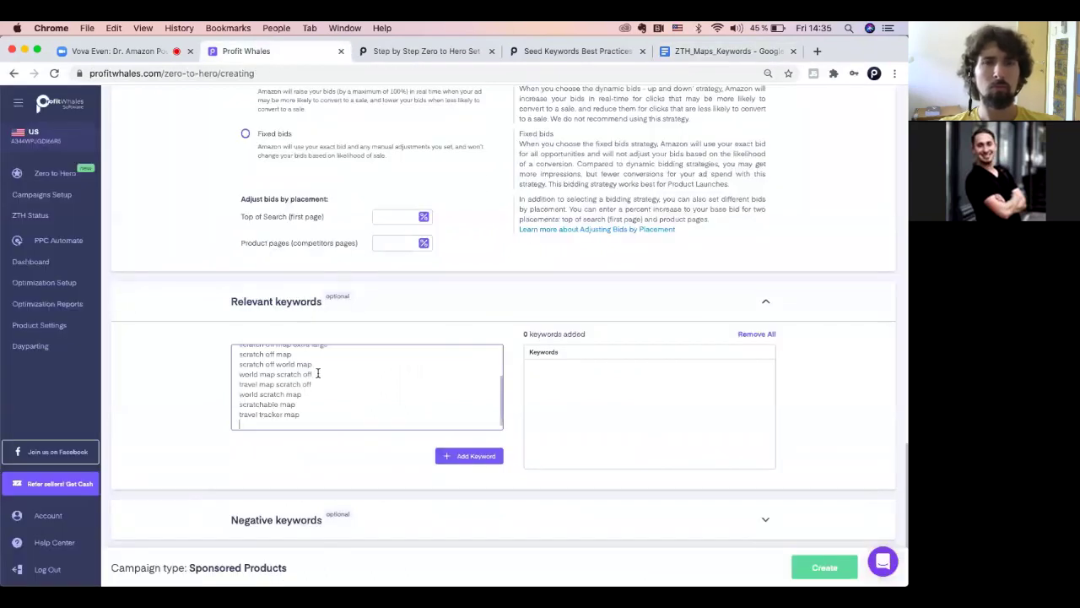
left_click(462, 460)
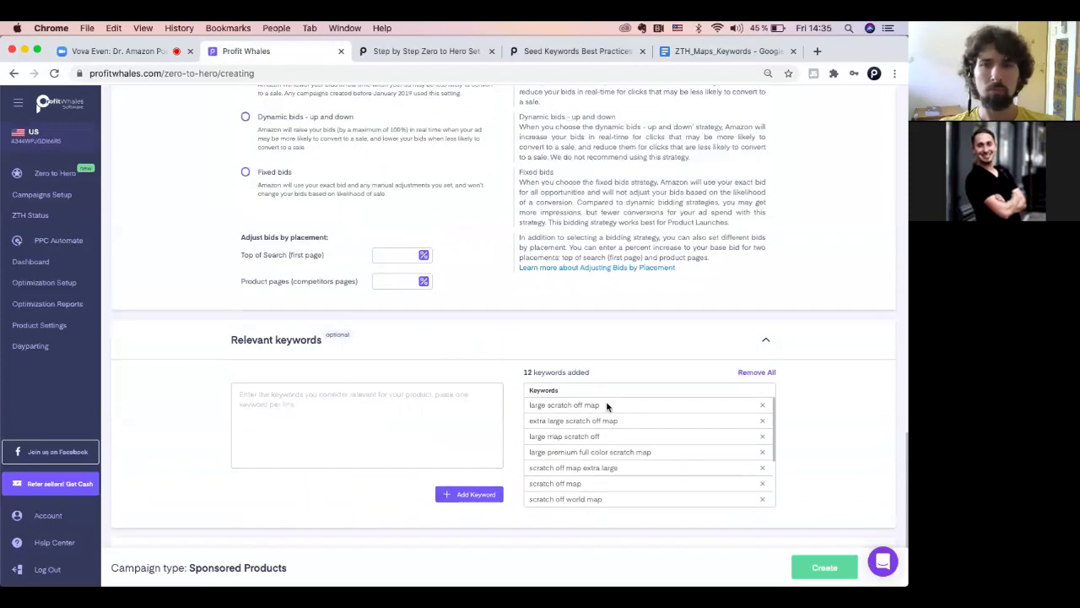
scroll(606, 403, "down", 3)
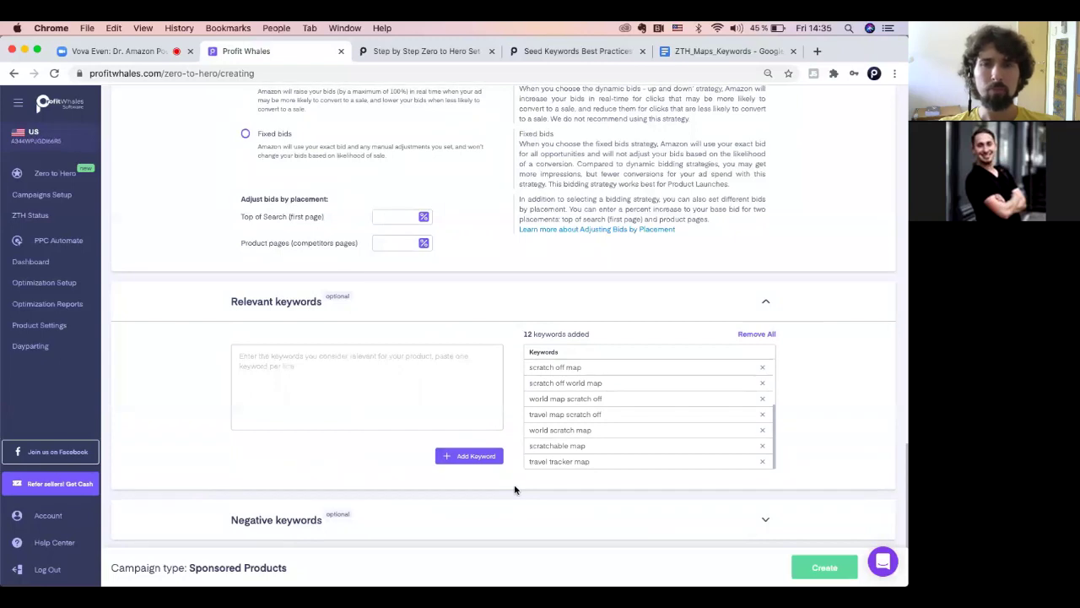
Under Negative keywords, enter 100 and London as Negative Exact, and append the entries 16x20 through 5d copied from the keyword document.
left_click(470, 509)
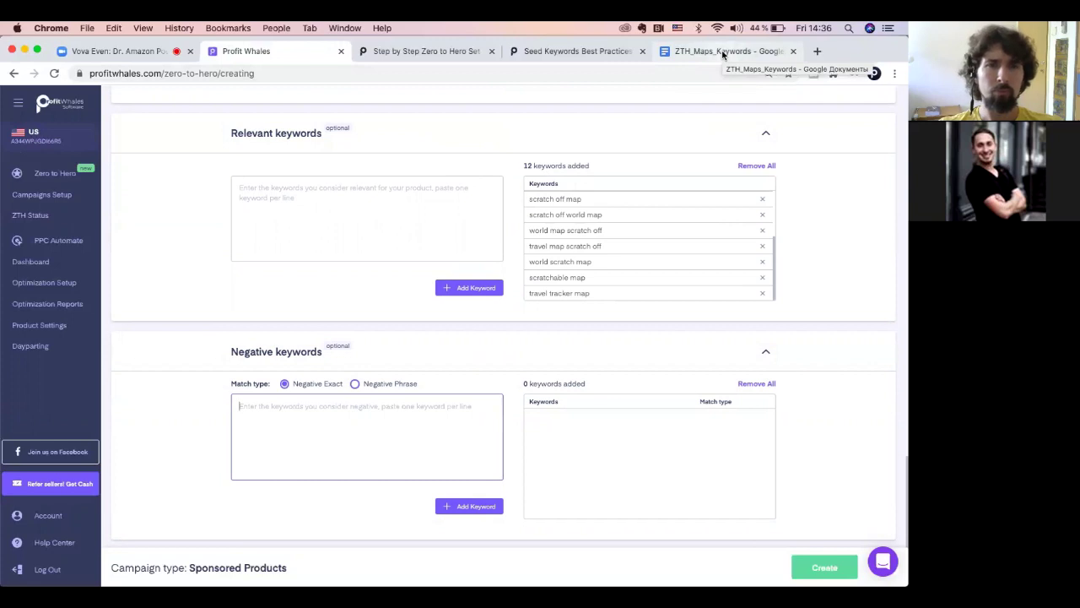
type("100")
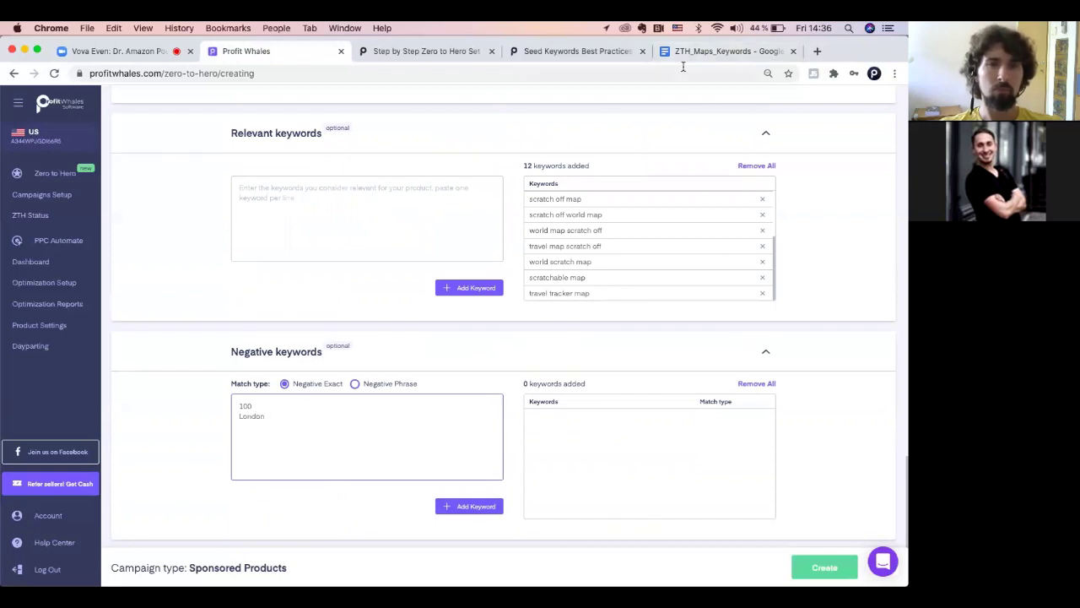
left_click(724, 52)
scroll(512, 332, "down", 10)
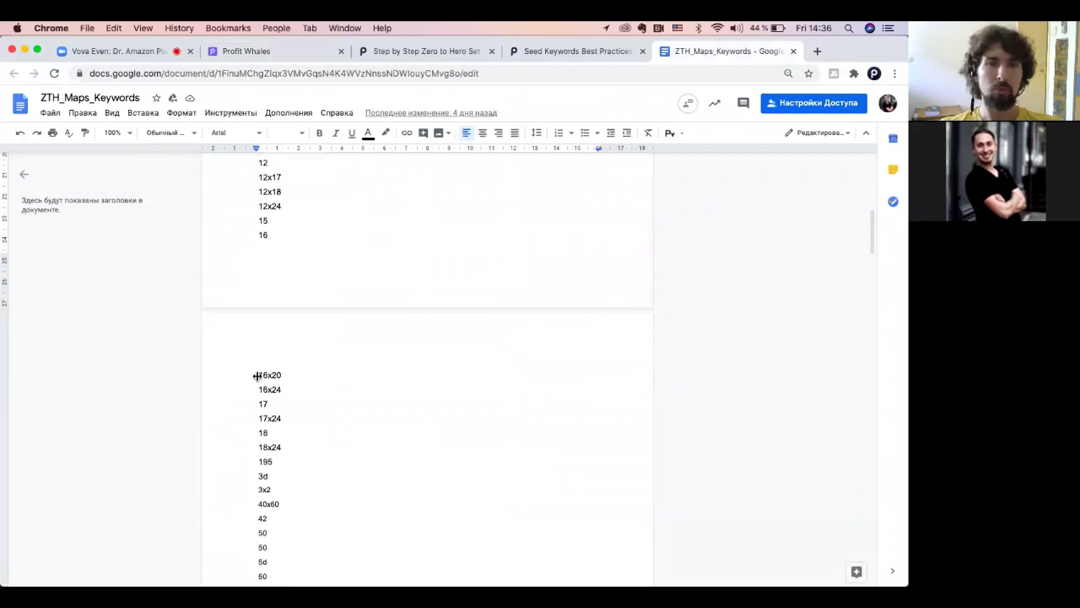
left_click_drag(258, 374, 283, 555)
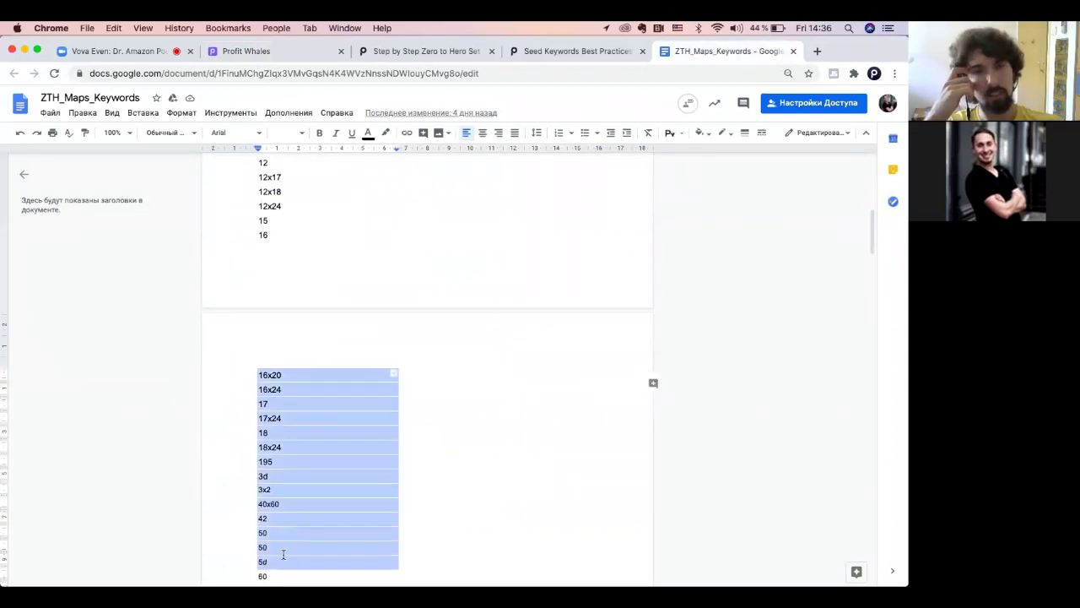
key("super+c")
left_click(278, 52)
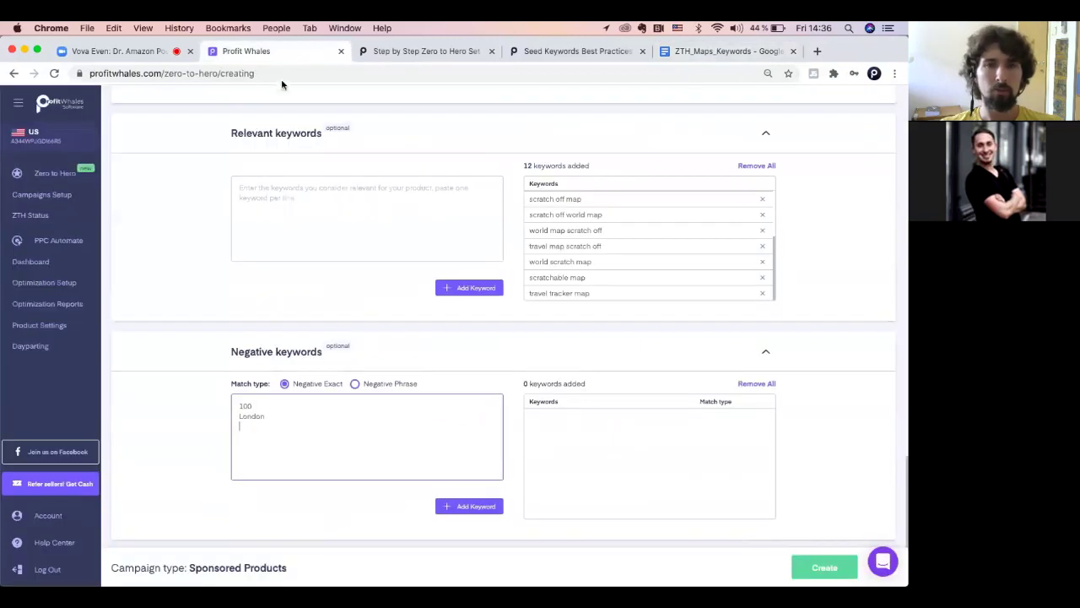
left_click(349, 438)
key("super+v")
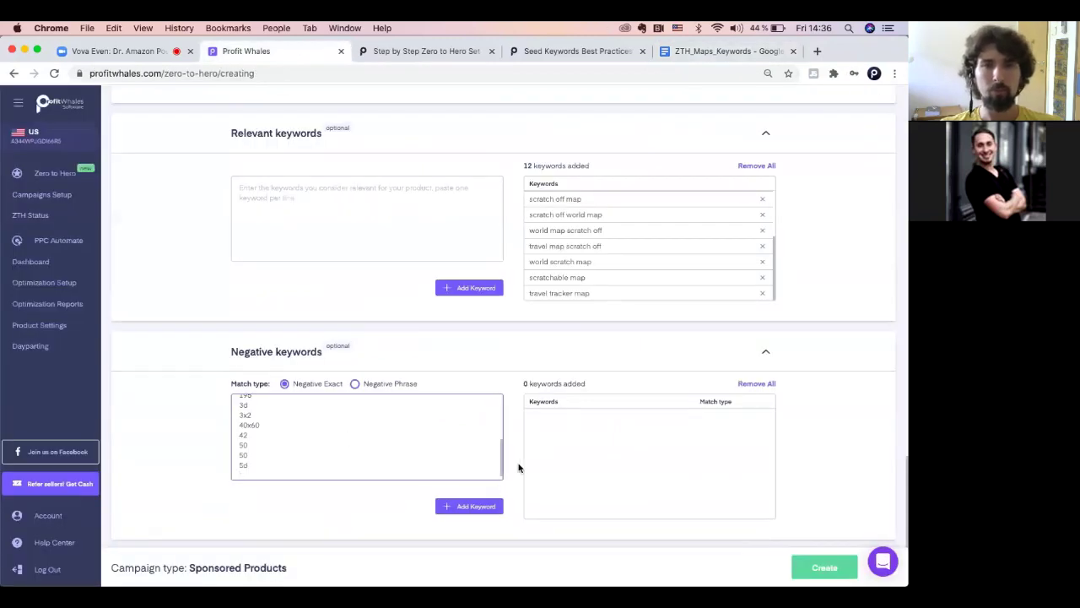
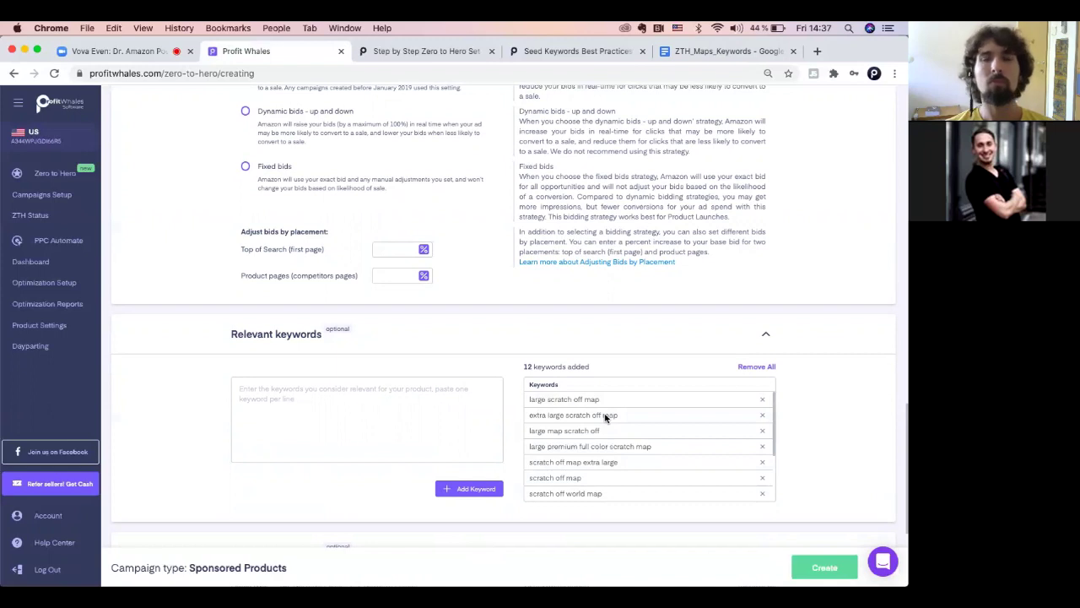
Review the selected product and ZTH Setup Settings, and skim the Step by Step Zero to Hero Set Up guide.
scroll(604, 417, "up", 10)
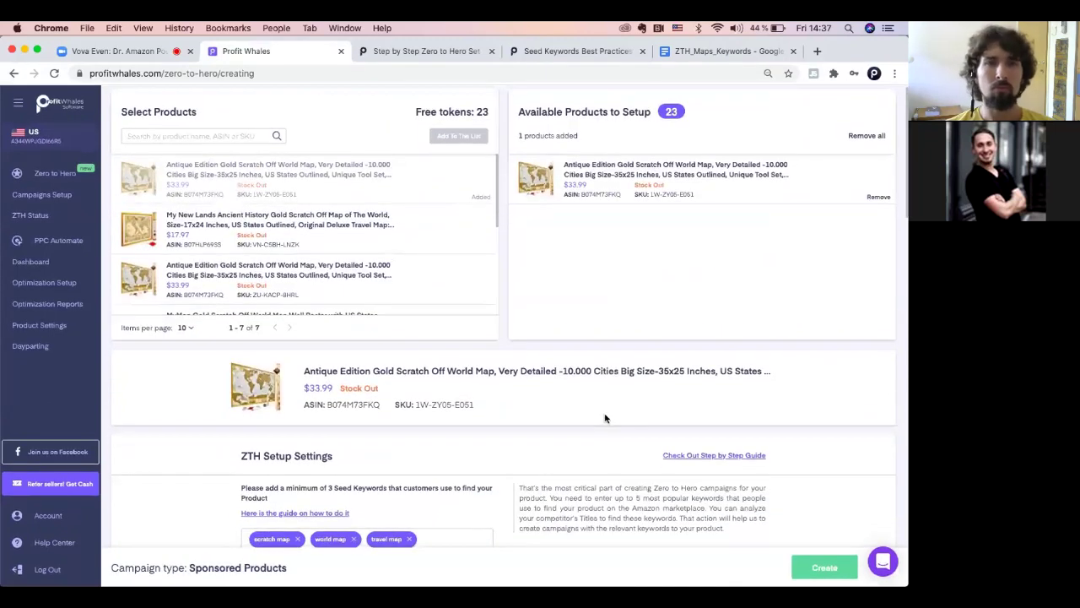
scroll(604, 417, "down", 5)
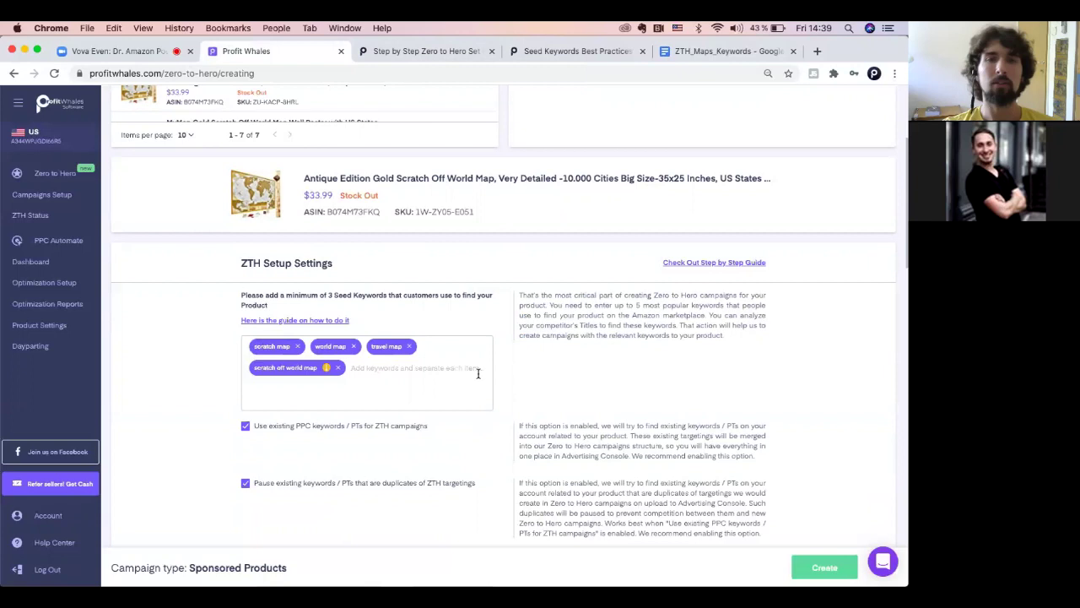
left_click(447, 50)
scroll(410, 326, "down", 15)
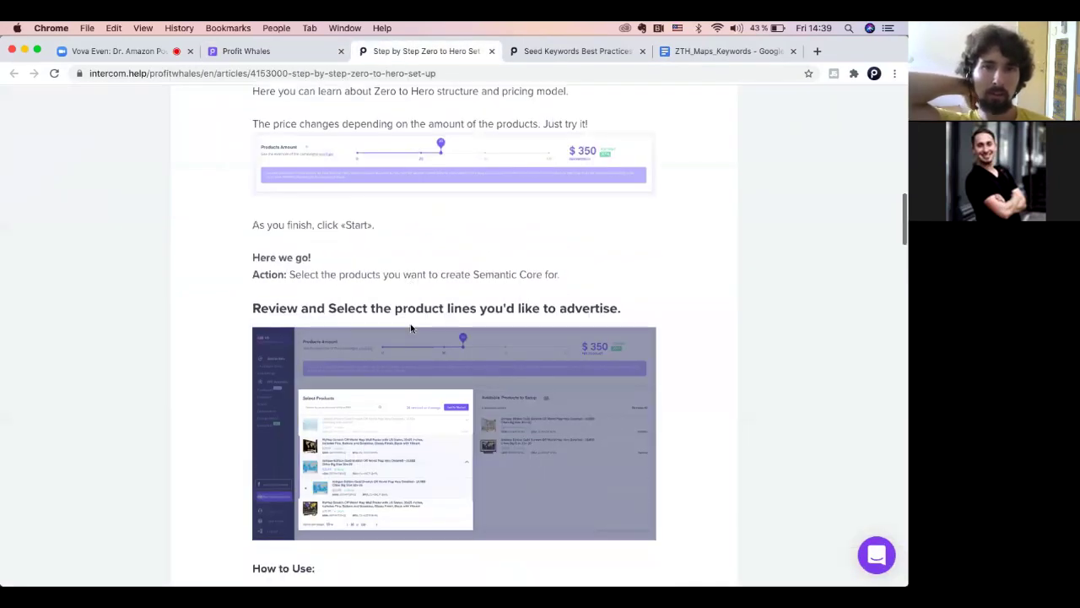
scroll(410, 323, "down", 10)
scroll(411, 324, "up", 5)
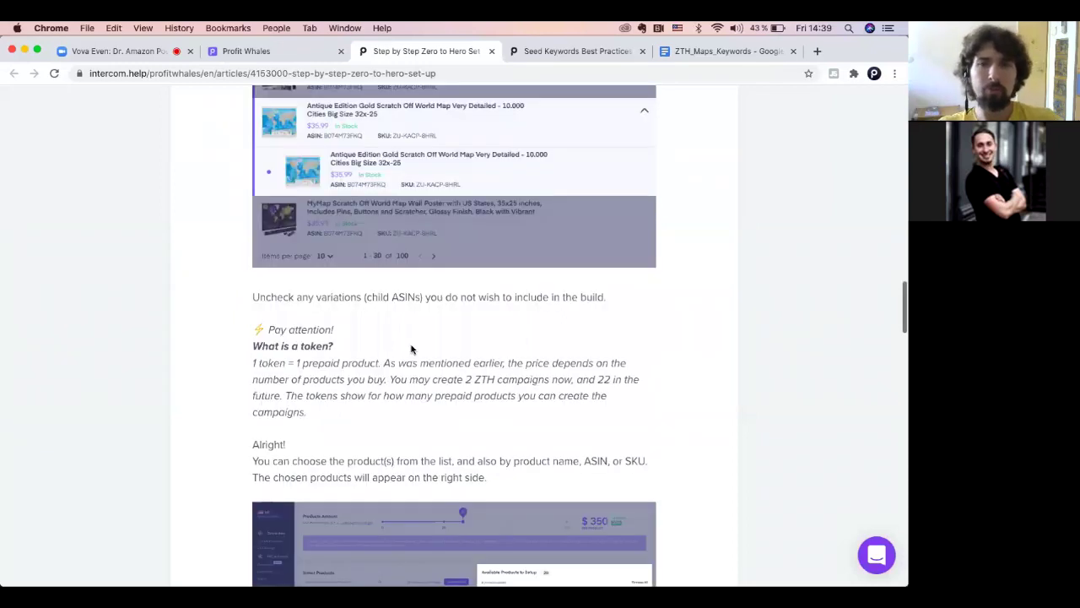
scroll(411, 349, "up", 20)
Open the Zero to Hero campaigns structure article linked from the Profit Whales PPC structure page, and open its example semantic core spreadsheet.
left_click(246, 50)
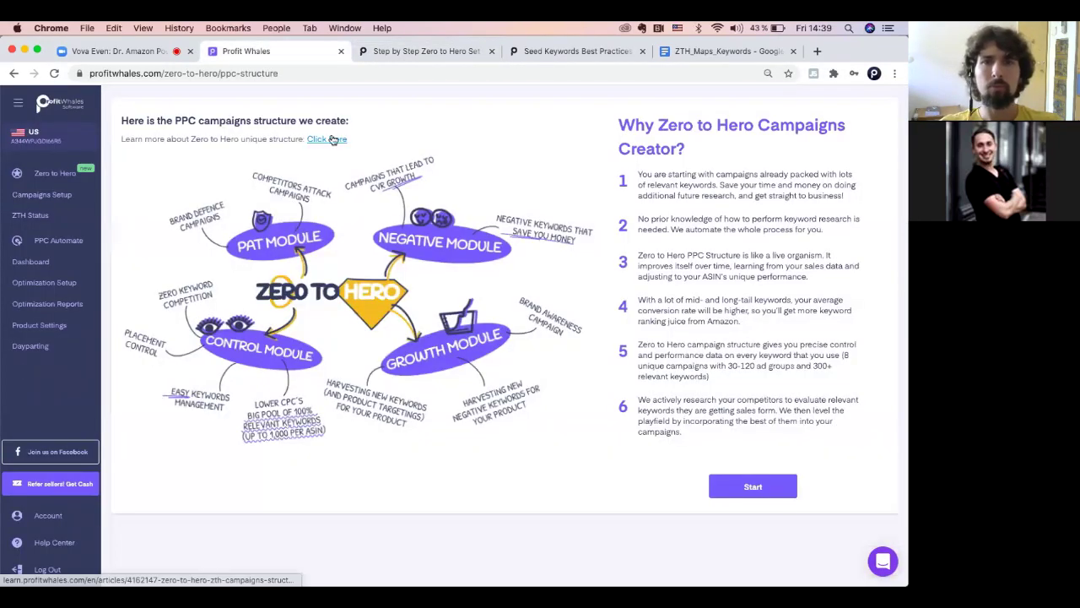
left_click(330, 139)
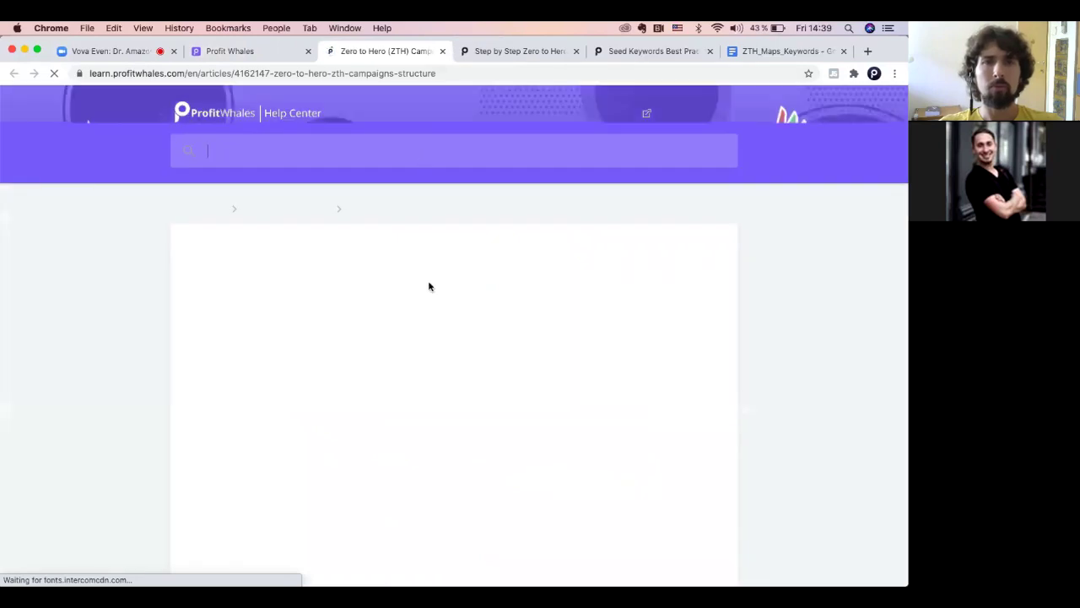
scroll(383, 379, "down", 5)
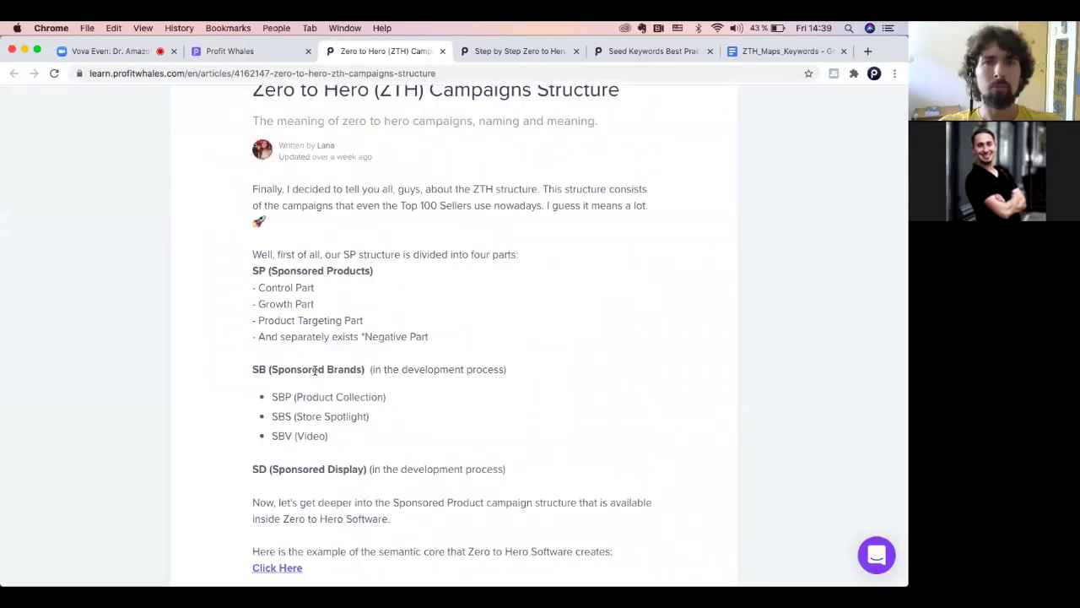
scroll(287, 325, "down", 4)
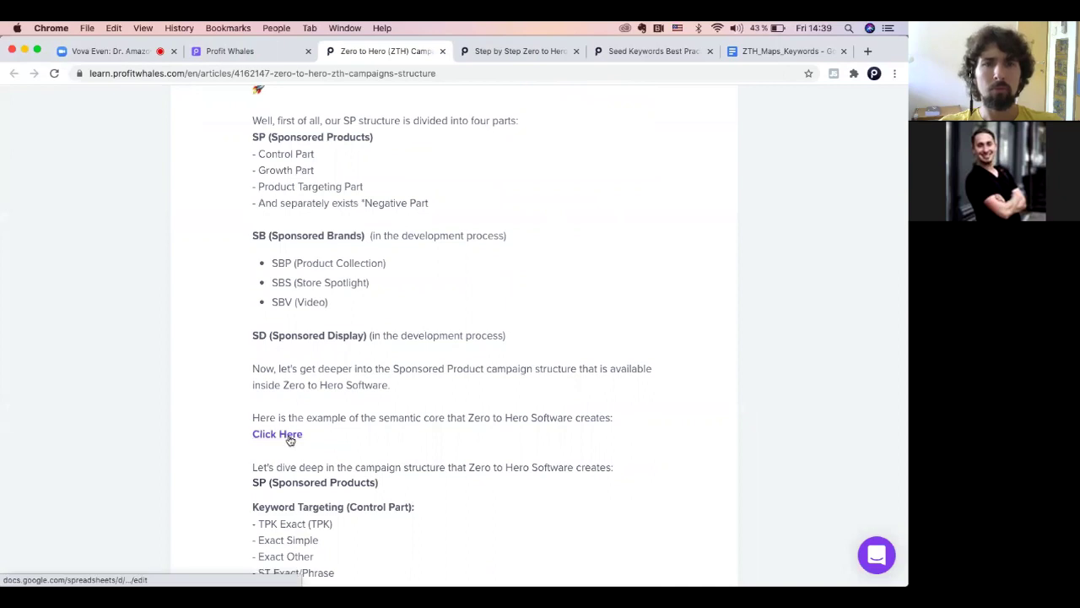
left_click(287, 435)
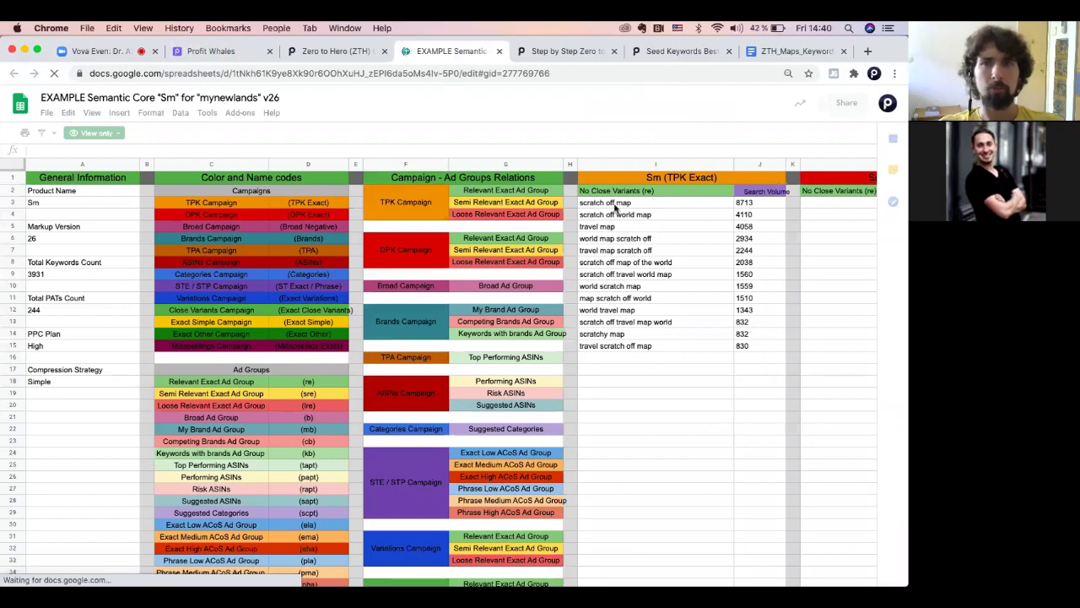
Examine the example's Core 1 sheet: the TPK Exact keywords, broad negative and competing brand columns, and the total keywords count.
left_click_drag(616, 207, 662, 385)
left_click(682, 182)
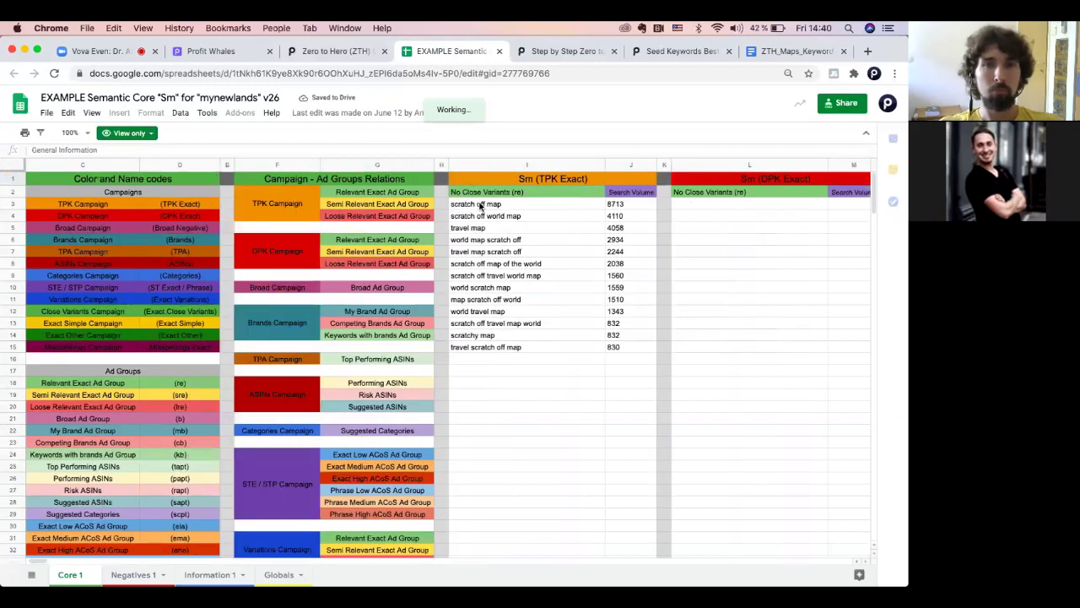
scroll(480, 205, "right", 2)
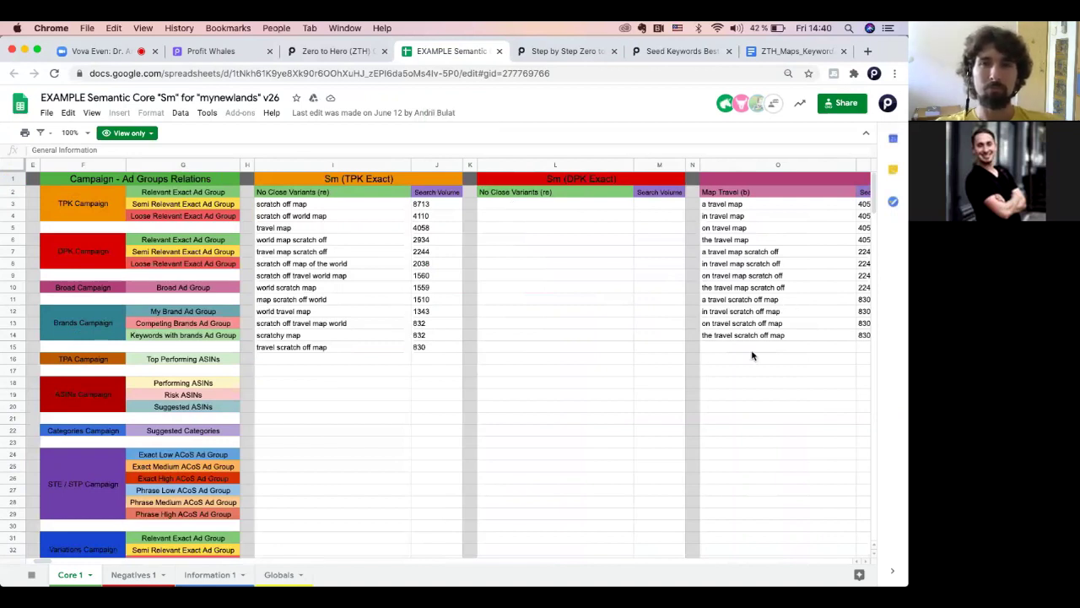
scroll(753, 355, "right", 15)
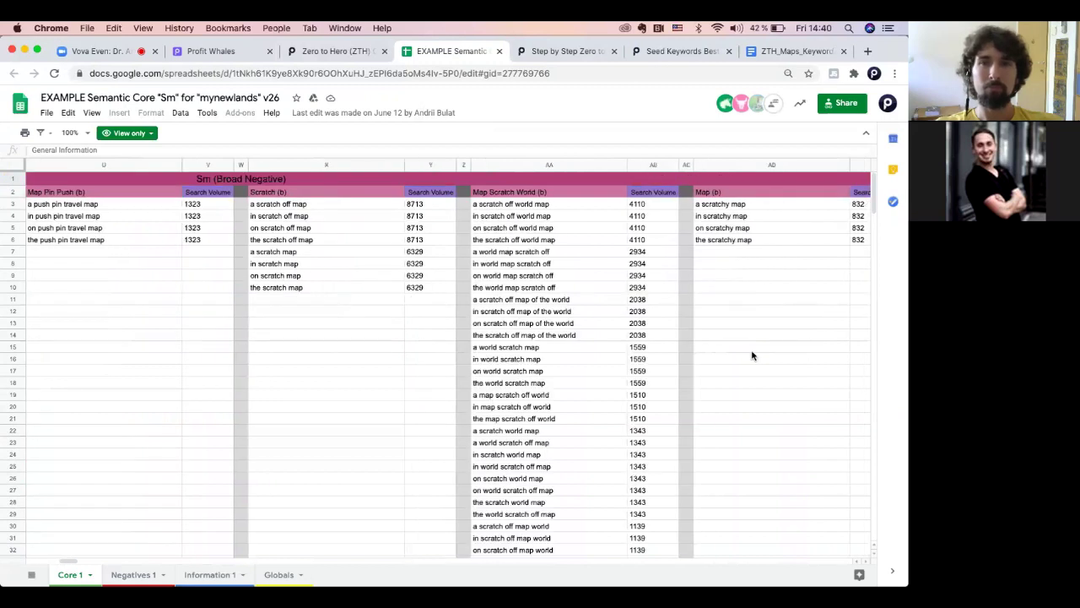
scroll(626, 396, "right", 10)
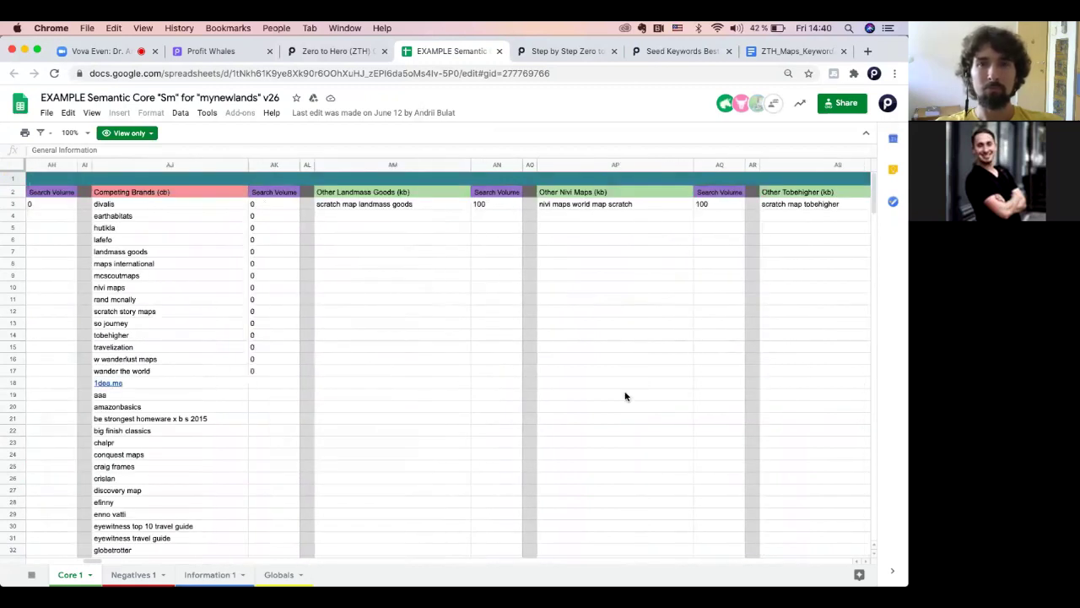
scroll(626, 396, "left", 20)
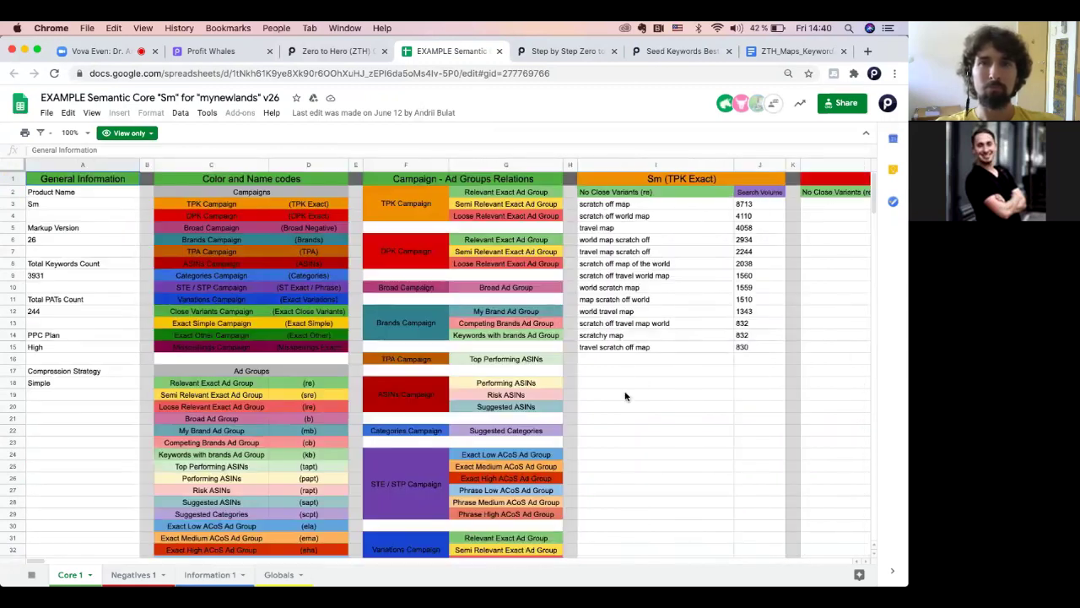
left_click(44, 277)
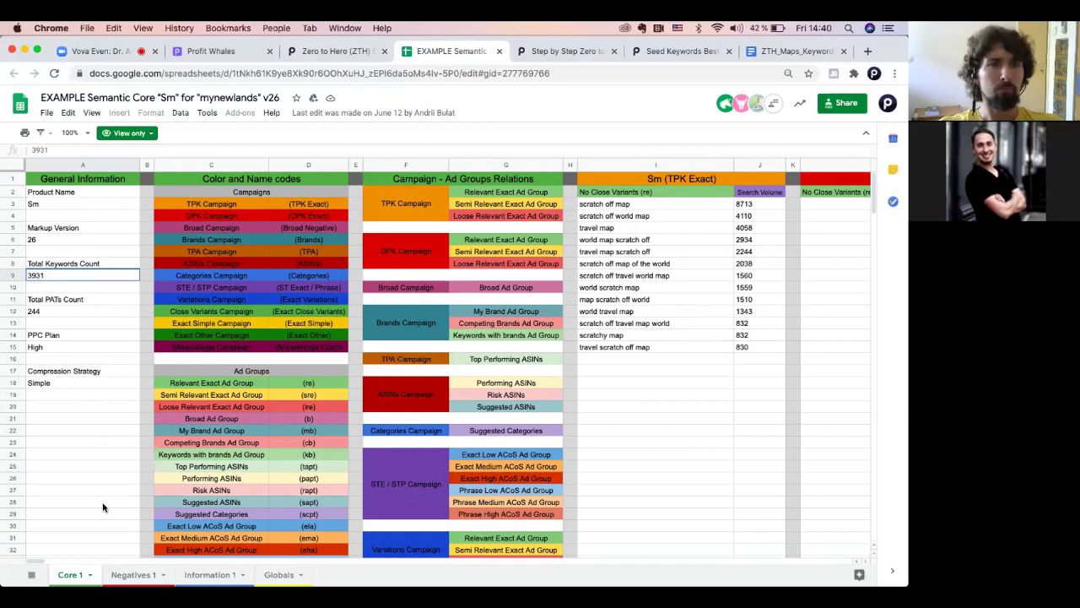
Look through the product negative phrases and exacts on the example's Negatives 1 sheet.
left_click(138, 578)
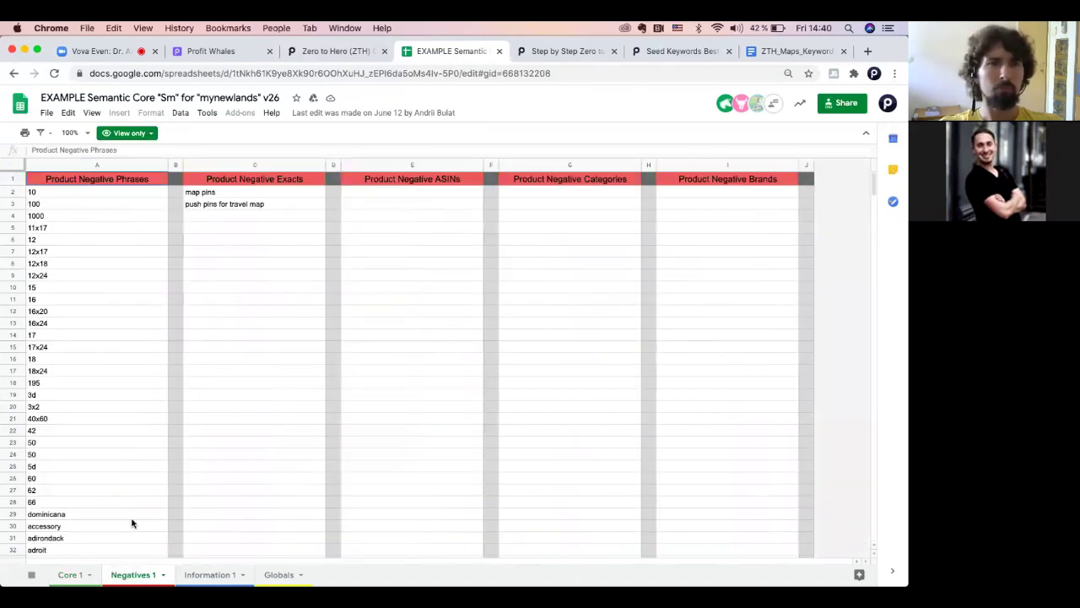
scroll(112, 428, "down", 10)
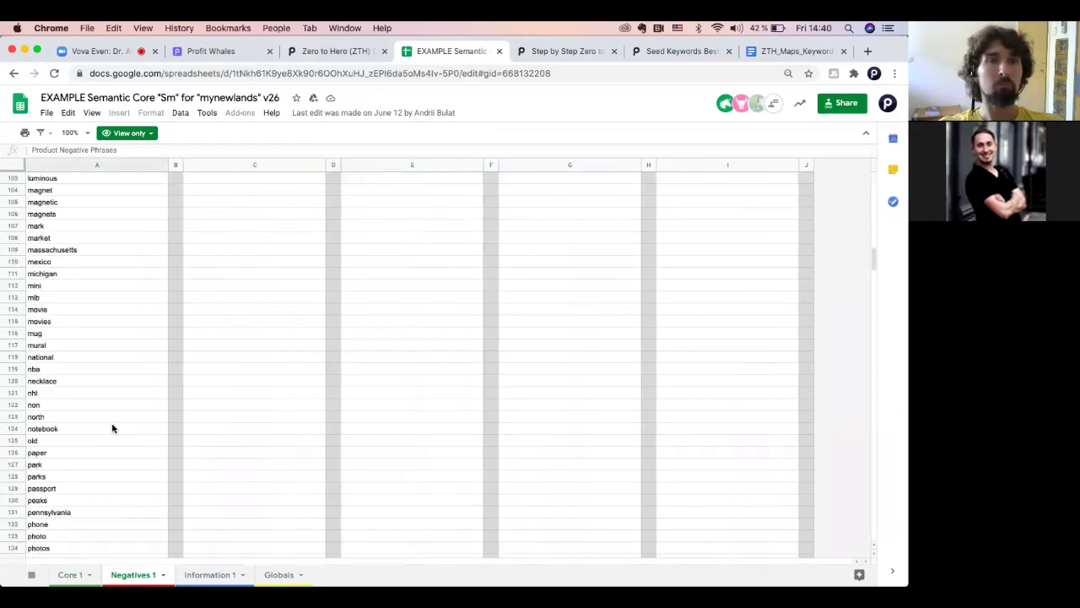
scroll(112, 428, "up", 10)
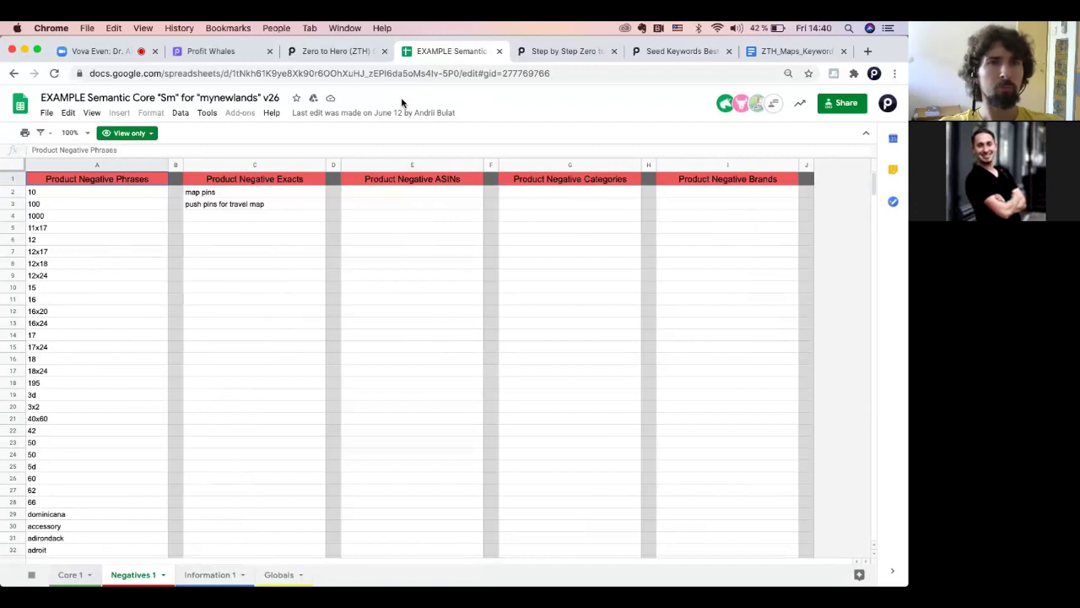
Return to Profit Whales and start the Zero to Hero campaigns creator to reach its product selection page.
key("alt+Up")
left_click(222, 53)
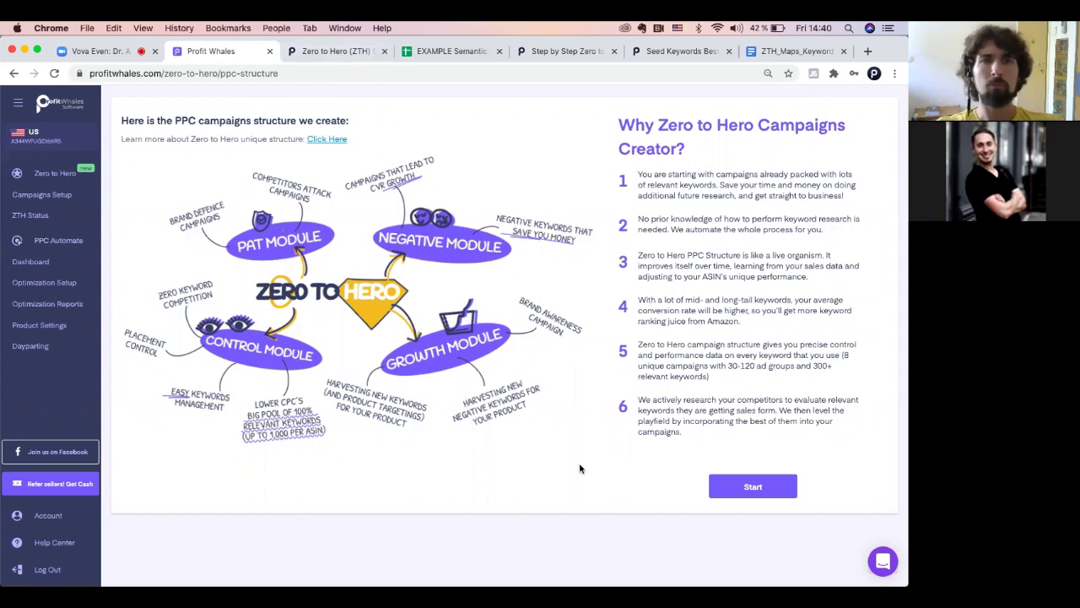
left_click(754, 487)
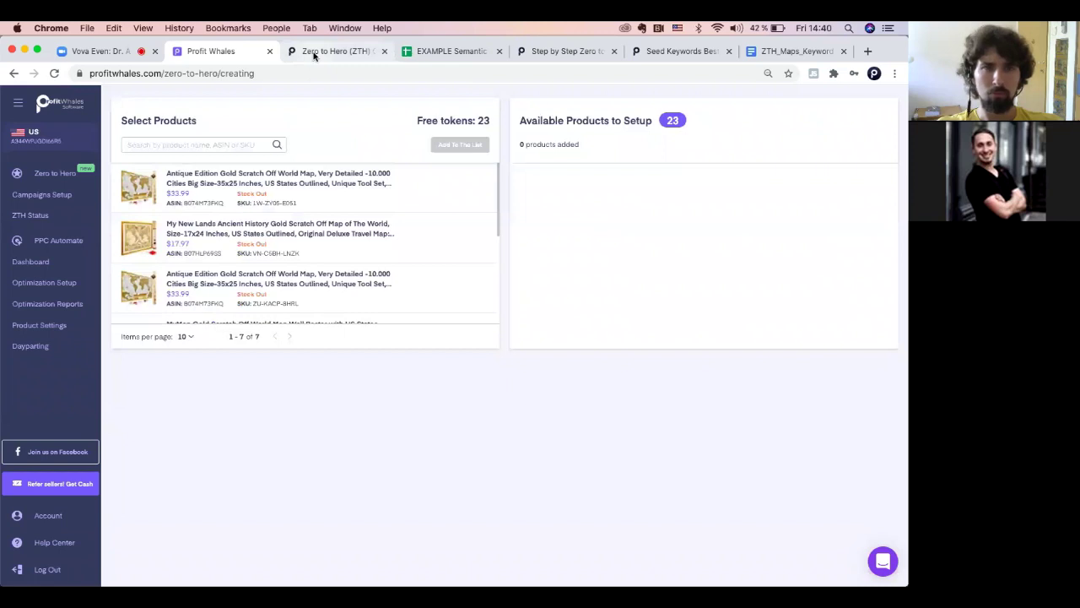
Recheck the Sponsored Products parts in the Zero to Hero campaigns structure article and return to Profit Whales.
left_click(310, 53)
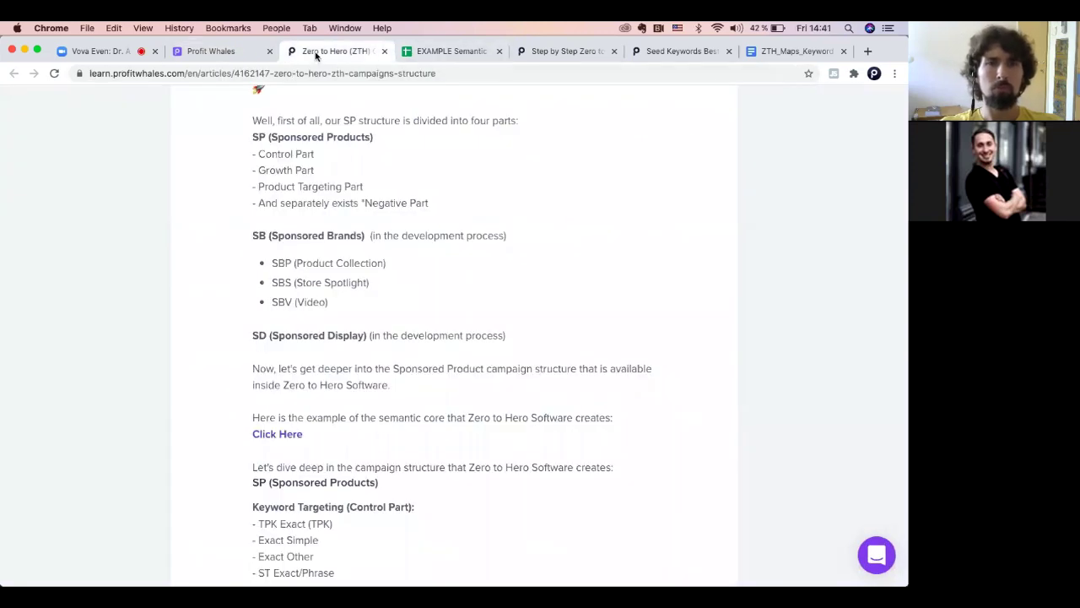
scroll(408, 197, "up", 3)
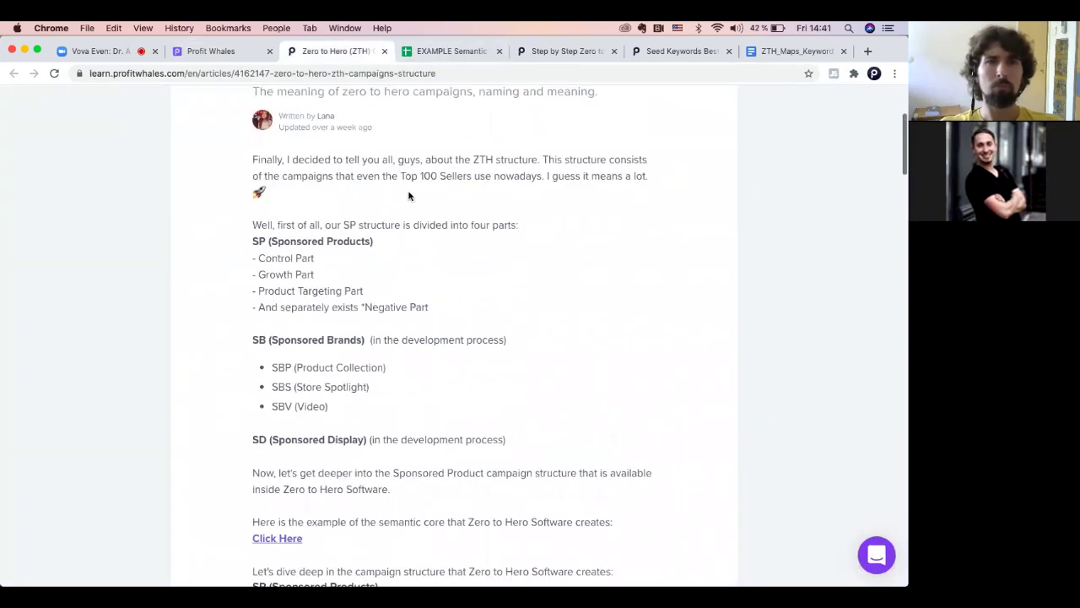
left_click(230, 51)
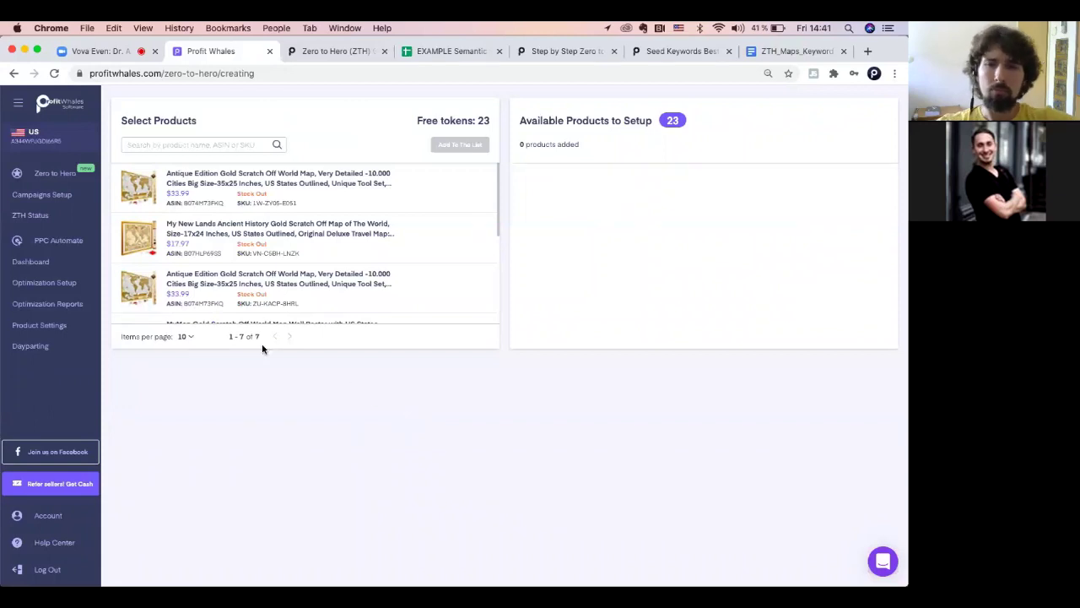
View the PPC Automate dashboard metrics and open Optimization Setup.
left_click(61, 244)
left_click(62, 244)
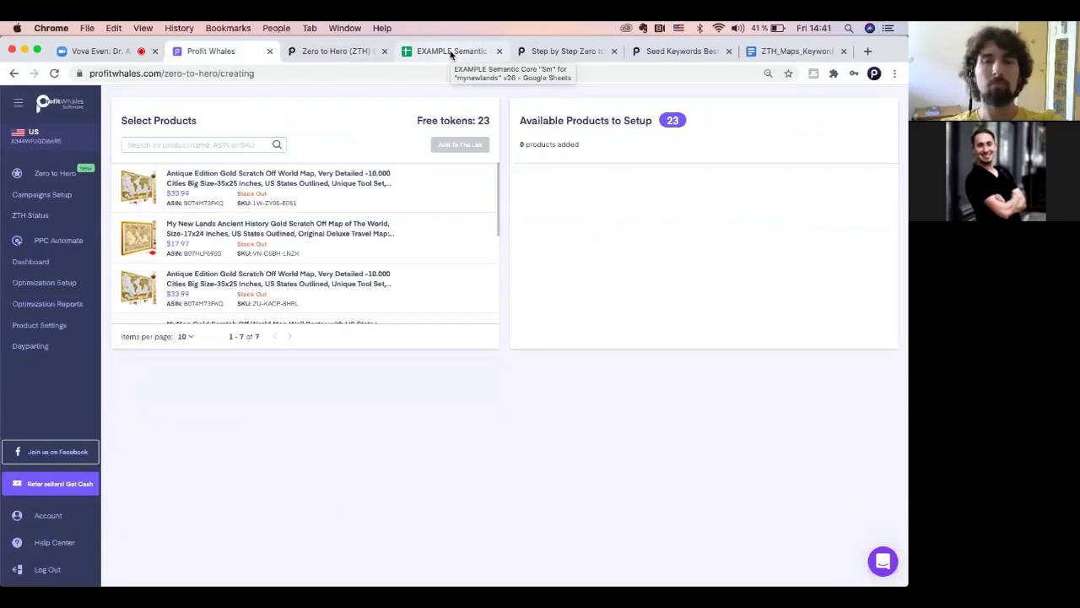
left_click(33, 262)
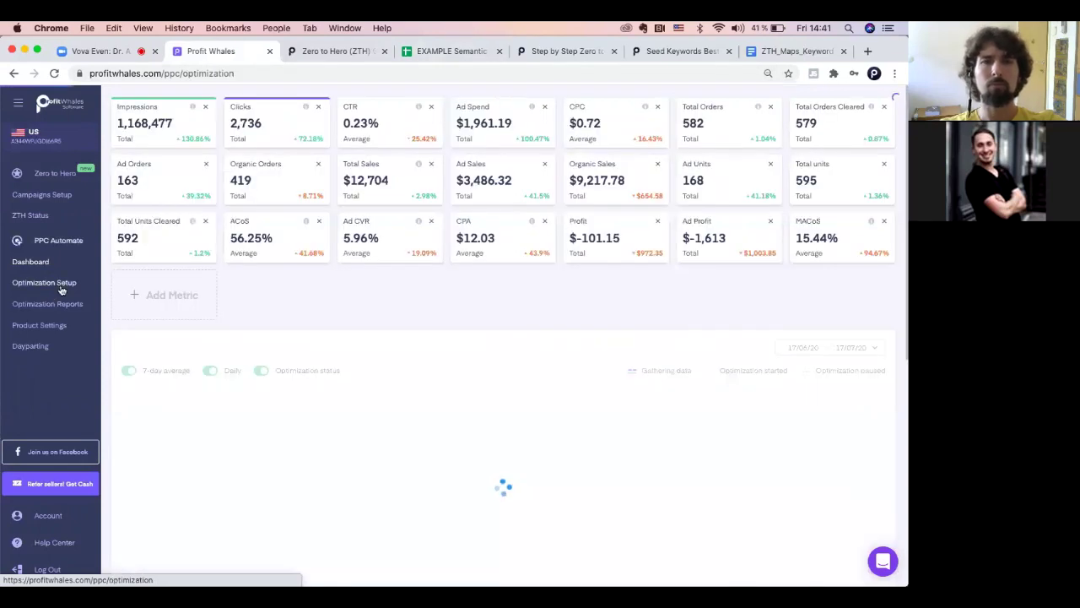
left_click(47, 284)
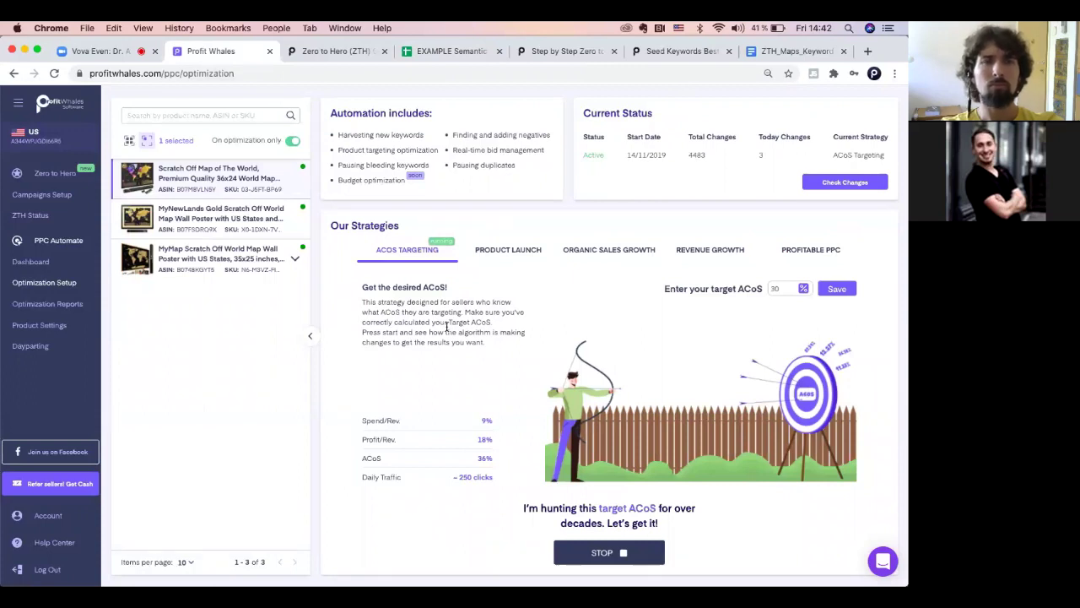
Compare the Product Launch and ACoS Targeting strategies, and check the products' net margins in Product Settings before returning to Optimization Setup.
left_click(503, 248)
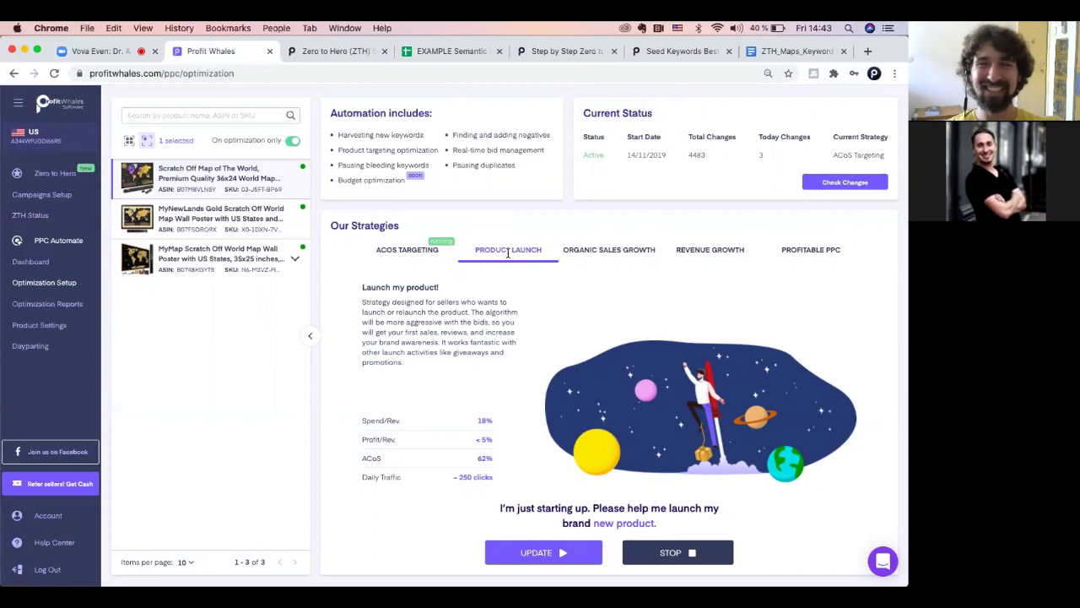
left_click(414, 253)
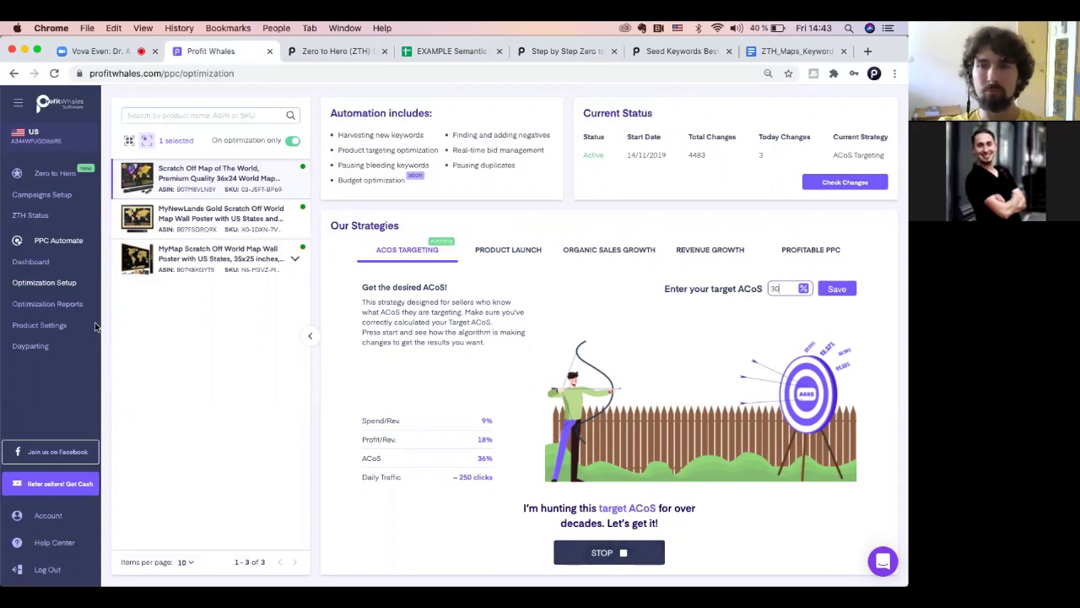
left_click(50, 325)
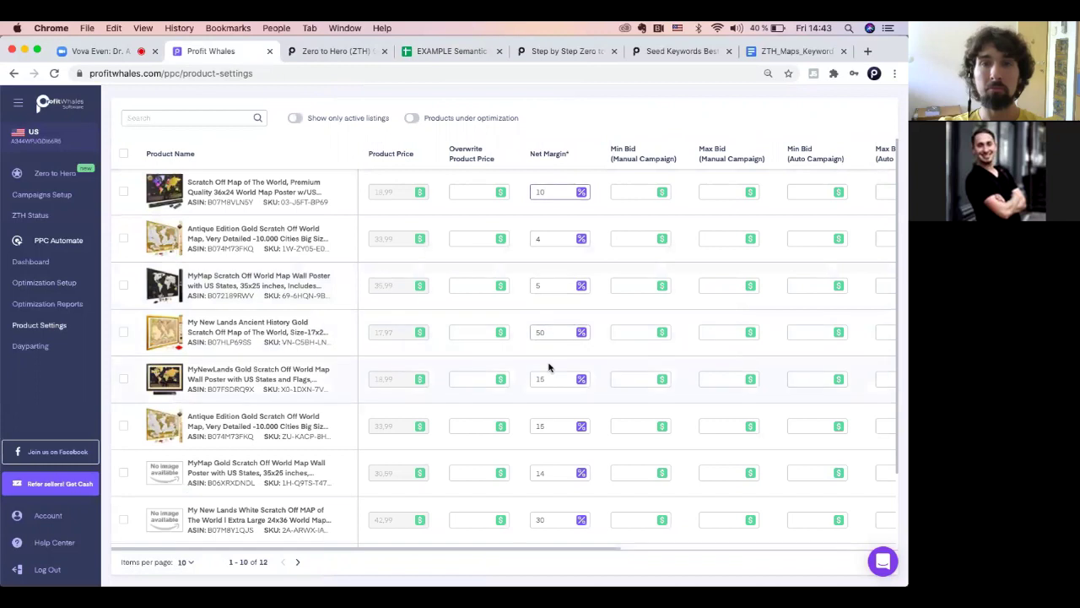
left_click(59, 287)
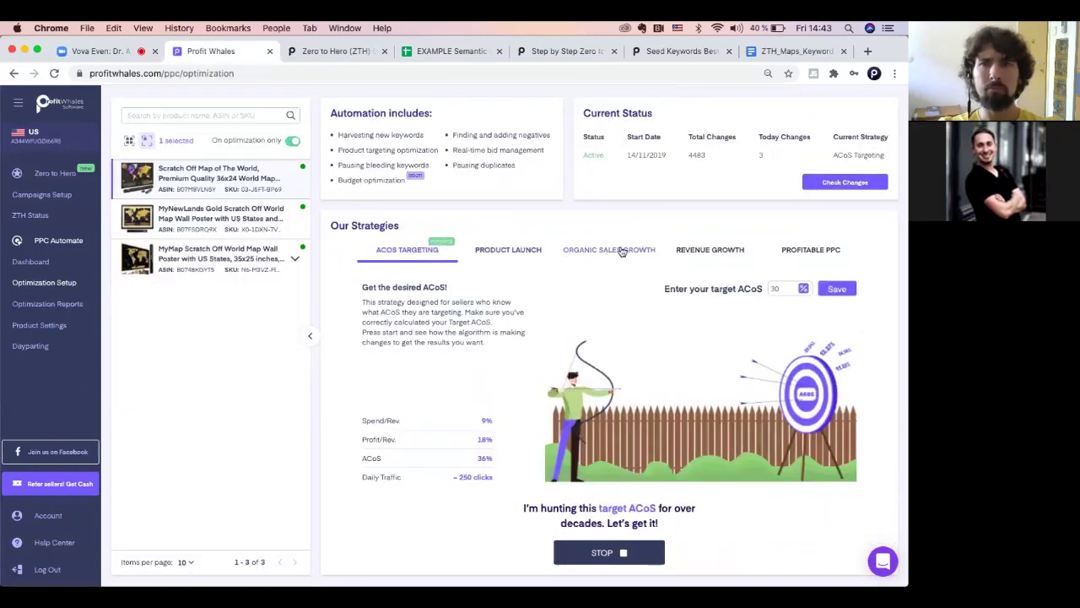
Read the Organic Sales Growth and Revenue Growth strategy descriptions, and return to the Product Launch strategy.
left_click(622, 251)
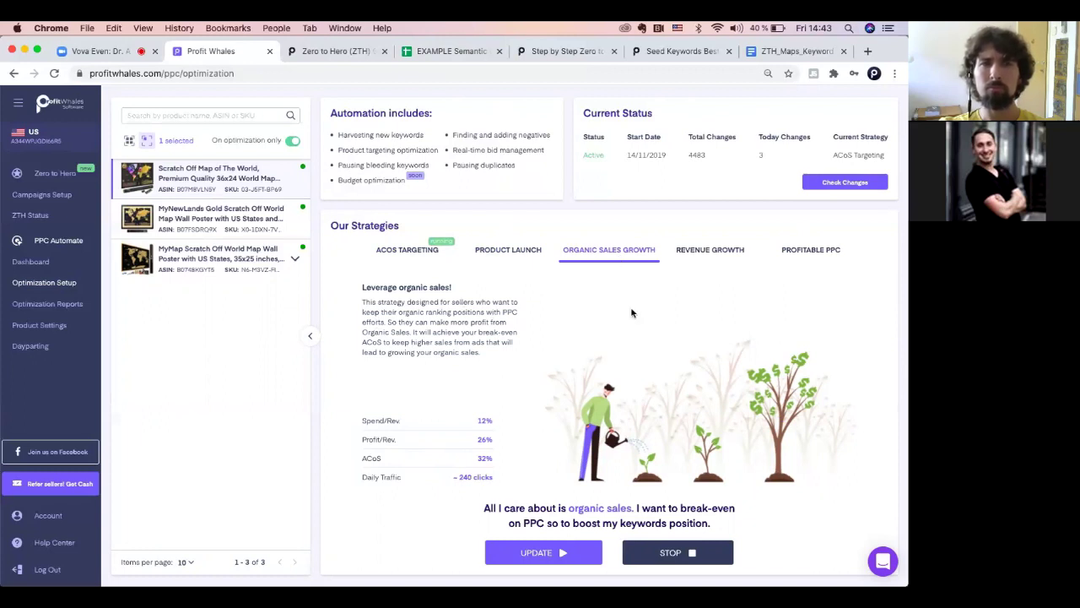
left_click(715, 252)
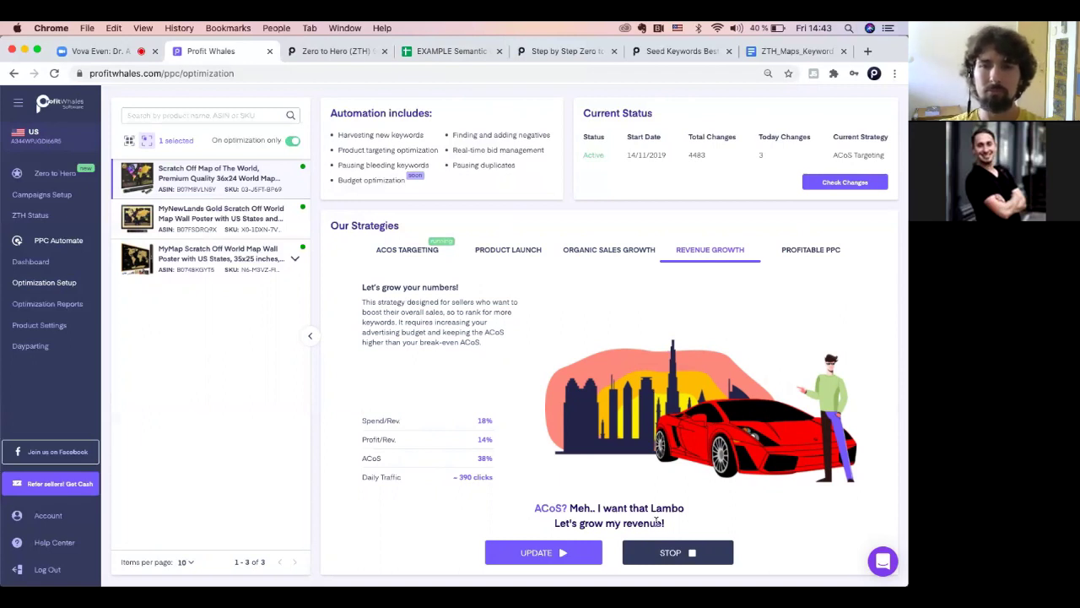
left_click_drag(669, 527, 624, 521)
left_click(624, 522)
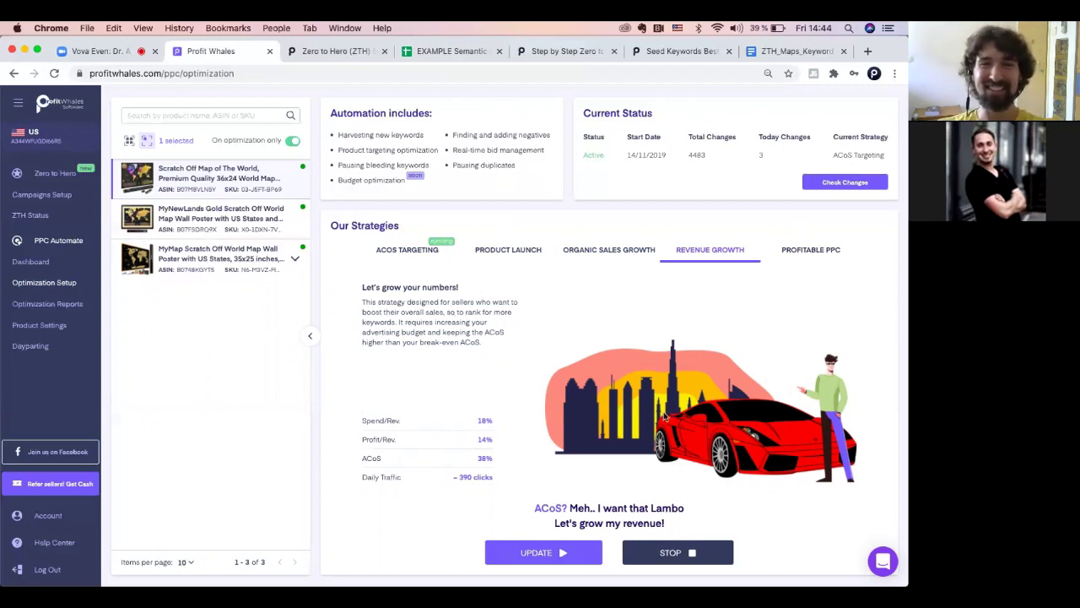
left_click(510, 252)
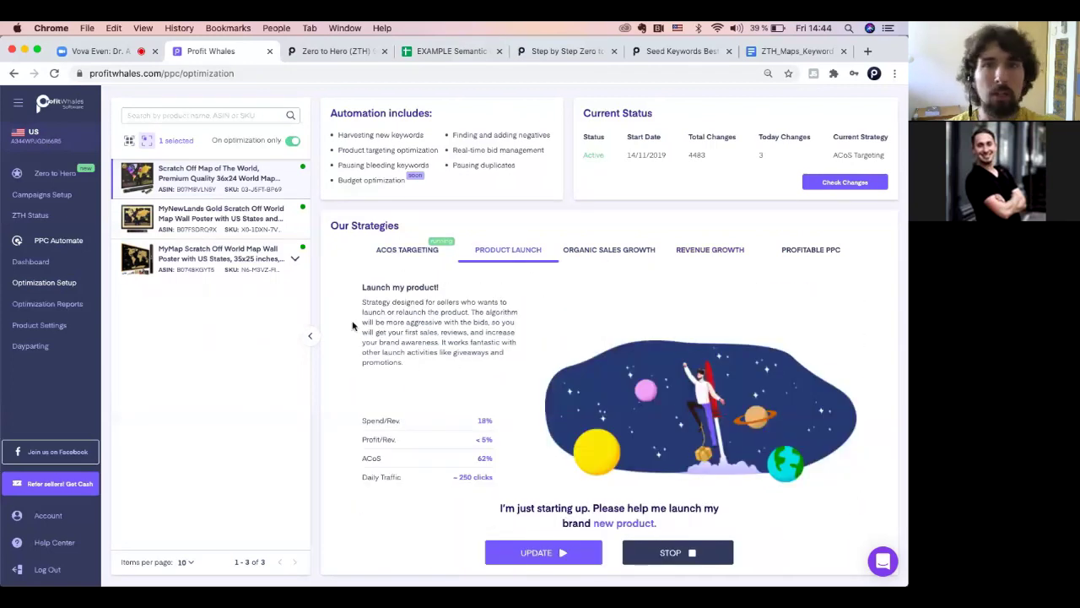
Collapse the product list, and pause and restart the product's optimization with the ACoS Targeting strategy.
left_click(314, 338)
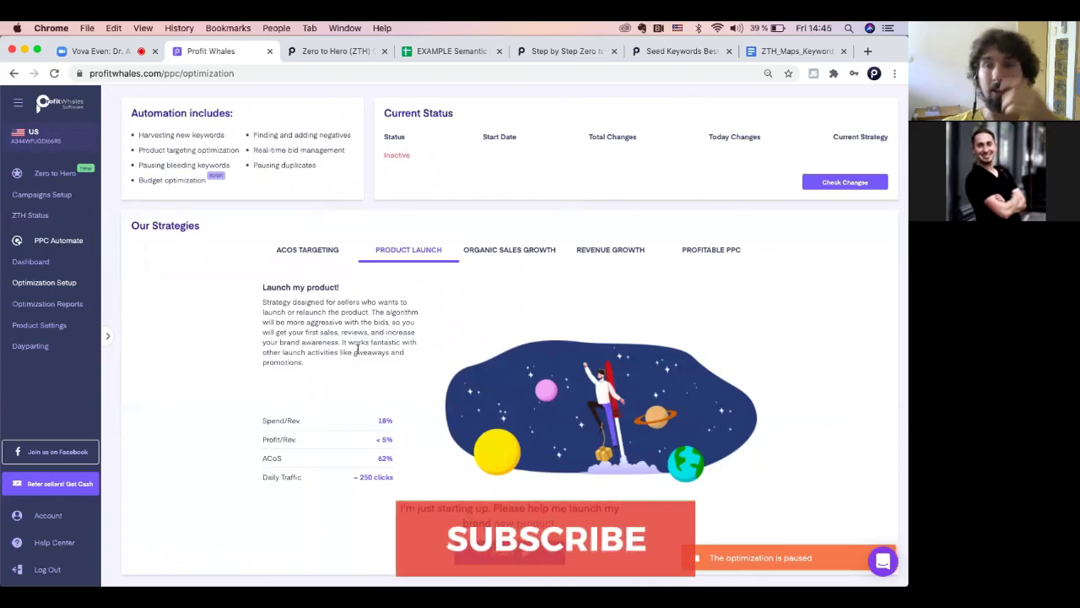
left_click(313, 250)
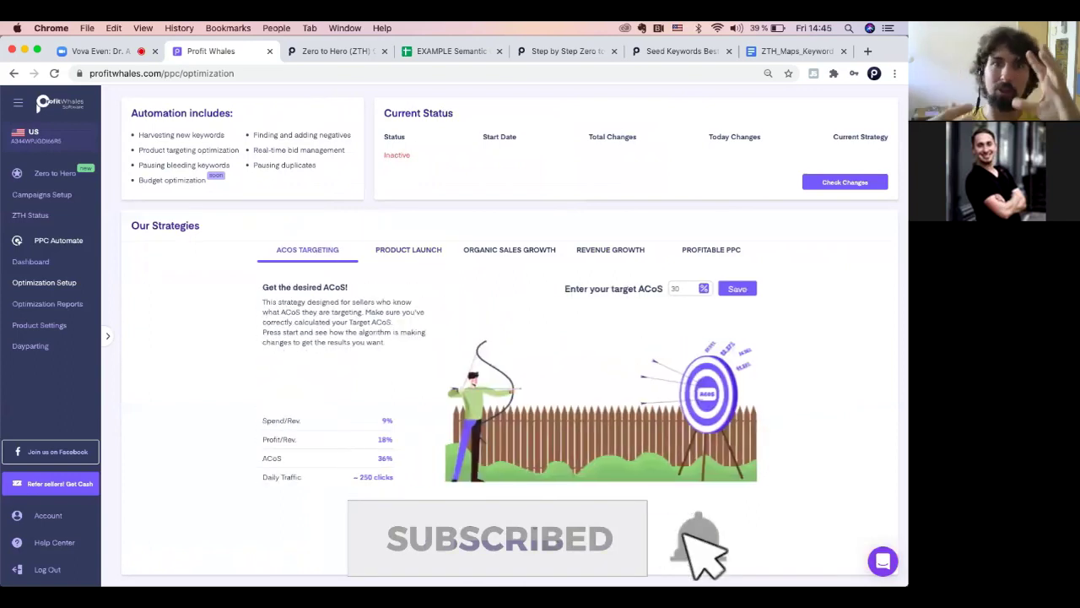
left_click(497, 528)
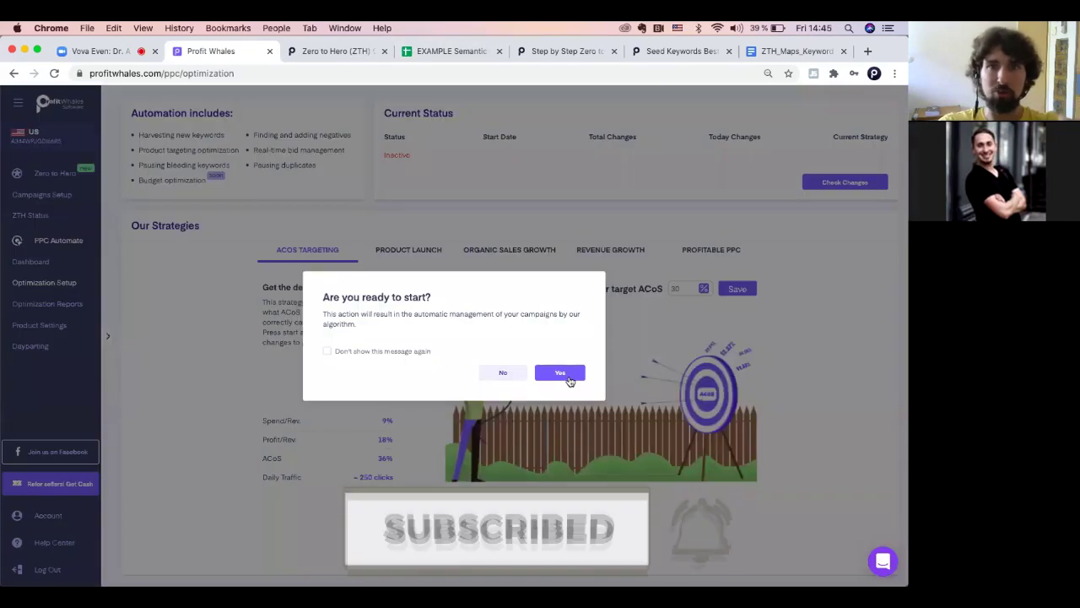
left_click(570, 380)
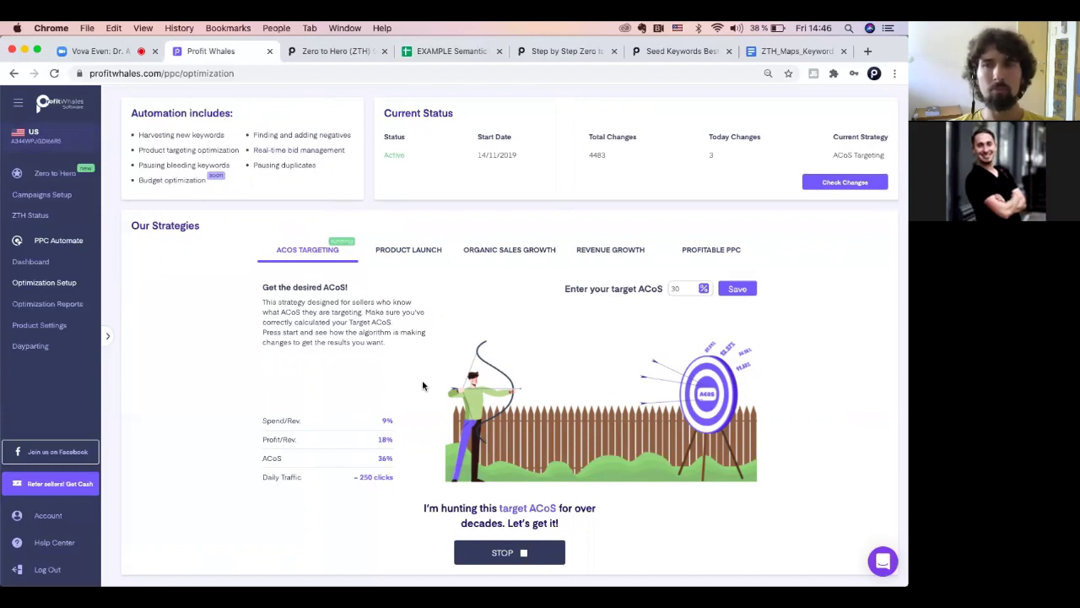
Open Optimization Reports and skim the bid changes listed under All Reports.
left_click(65, 304)
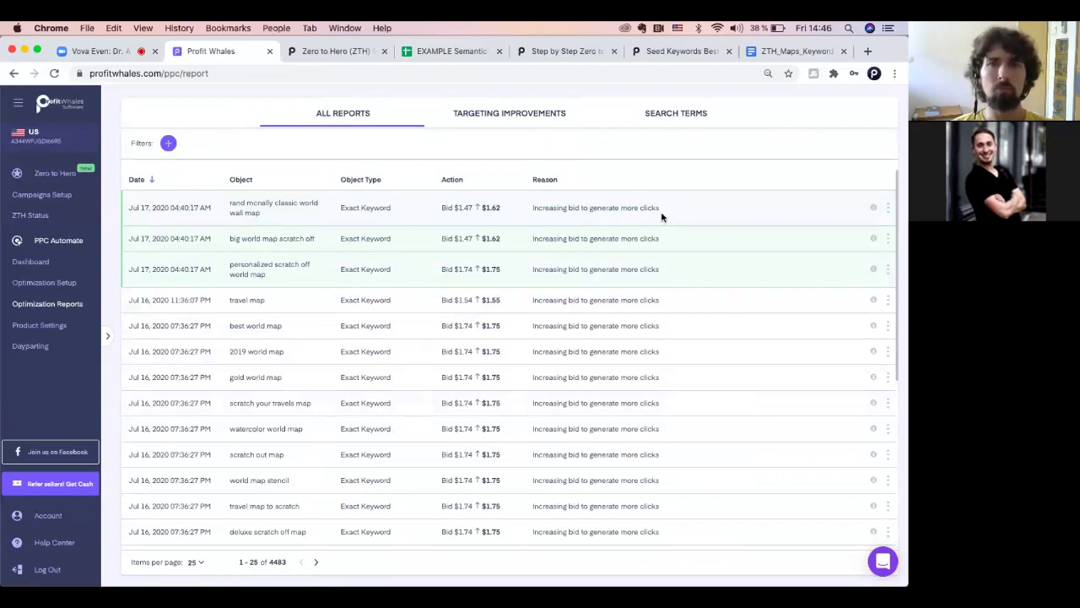
scroll(243, 445, "down", 2)
scroll(202, 418, "down", 10)
scroll(203, 417, "up", 10)
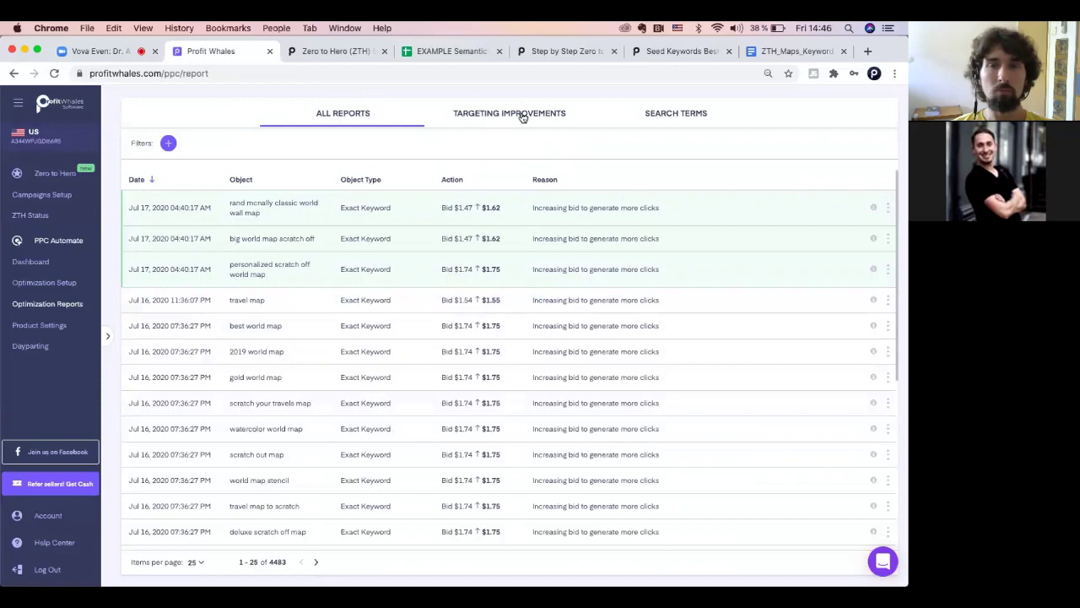
Open the Targeting Improvements report and examine its columns from keyword and campaign through to Action and Reason.
left_click(522, 115)
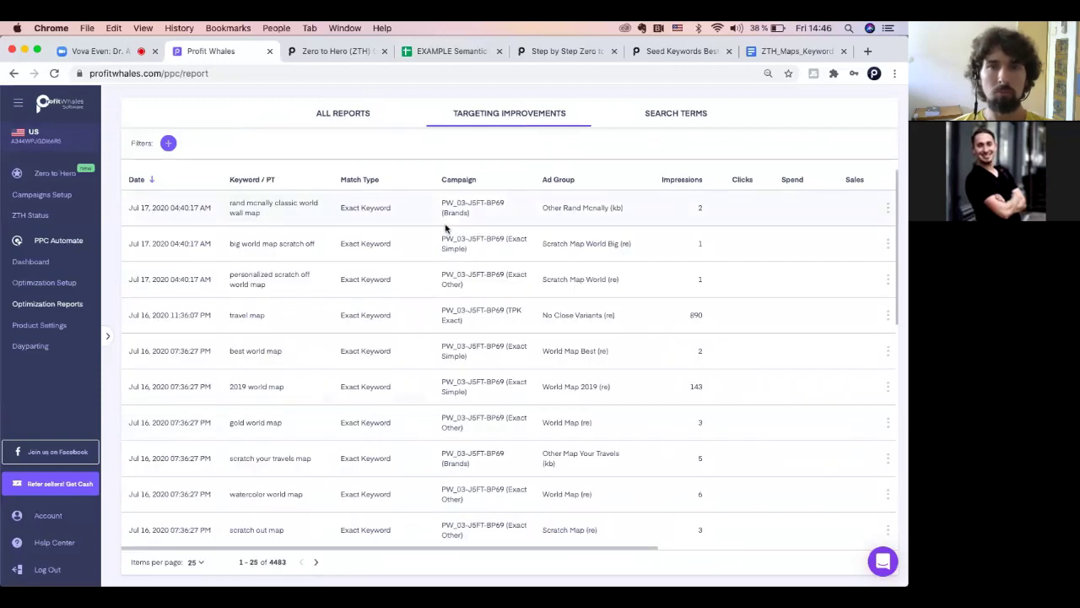
scroll(690, 286, "right", 2)
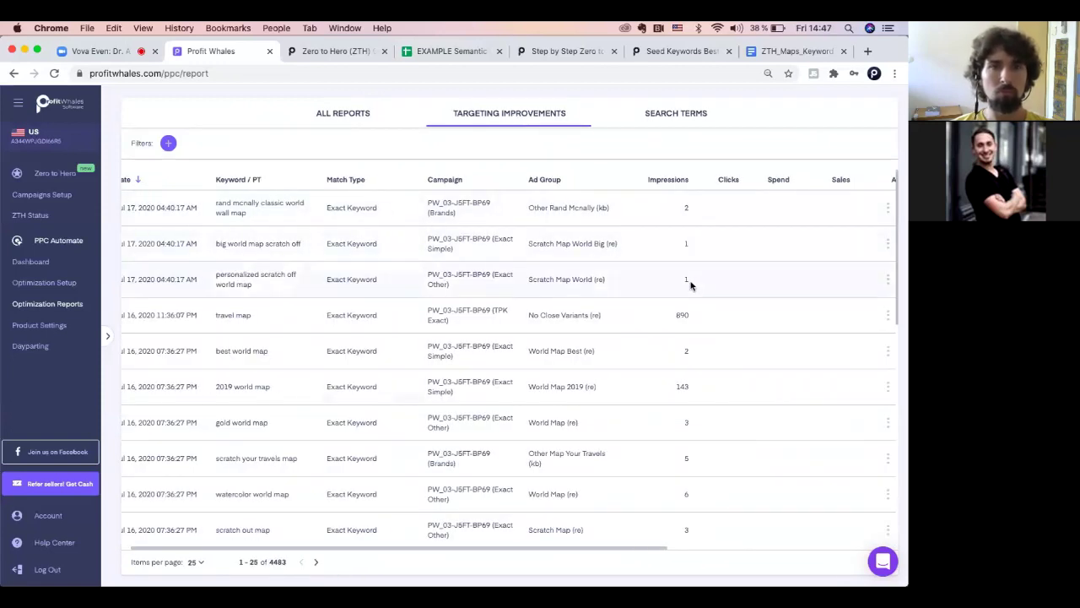
scroll(690, 285, "right", 3)
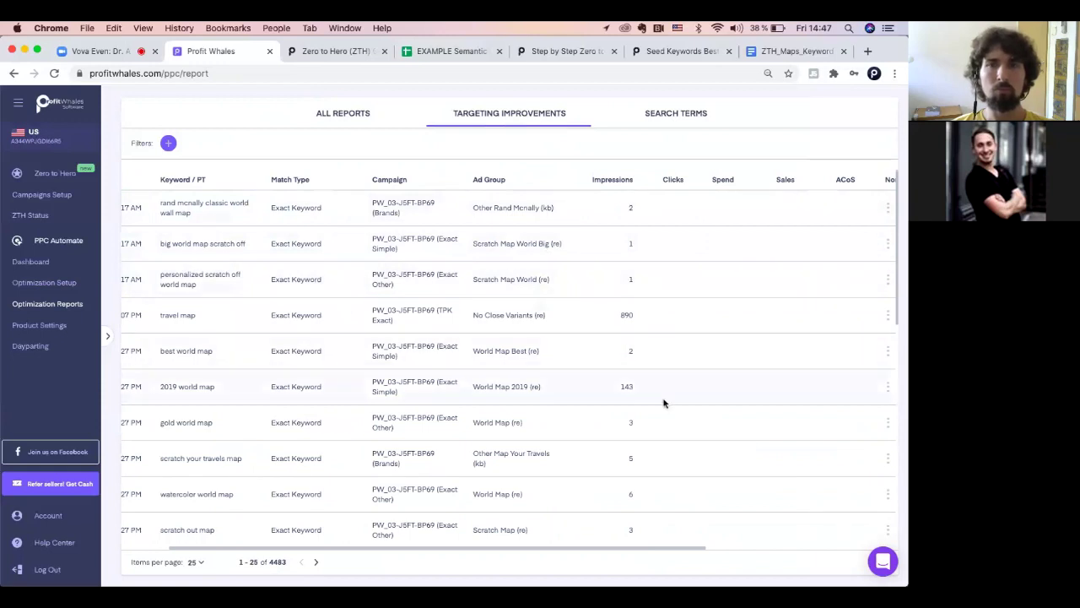
scroll(664, 403, "right", 1)
scroll(663, 403, "right", 3)
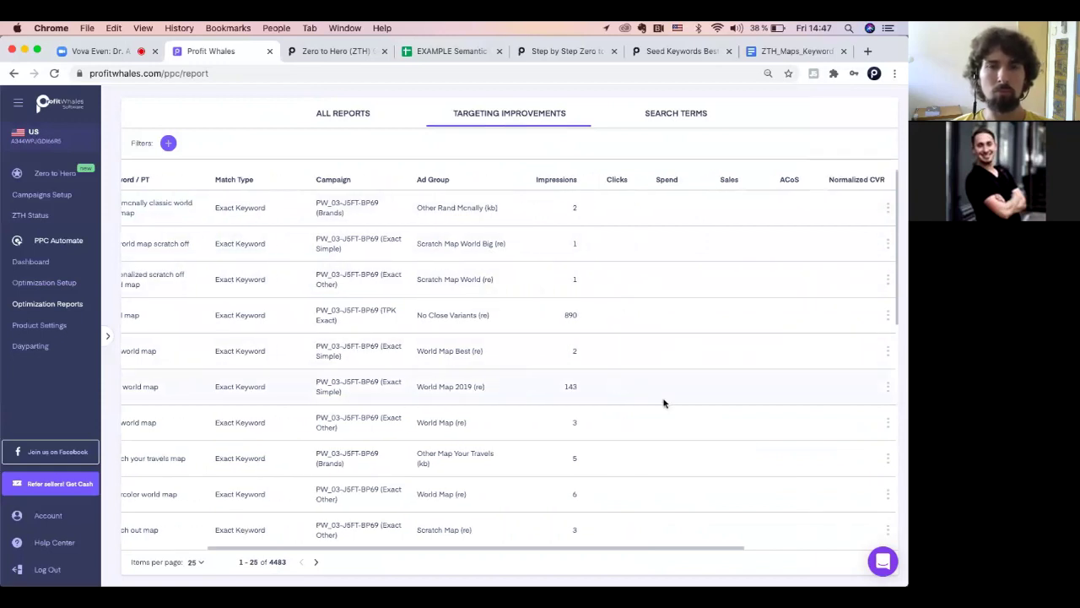
scroll(663, 404, "right", 10)
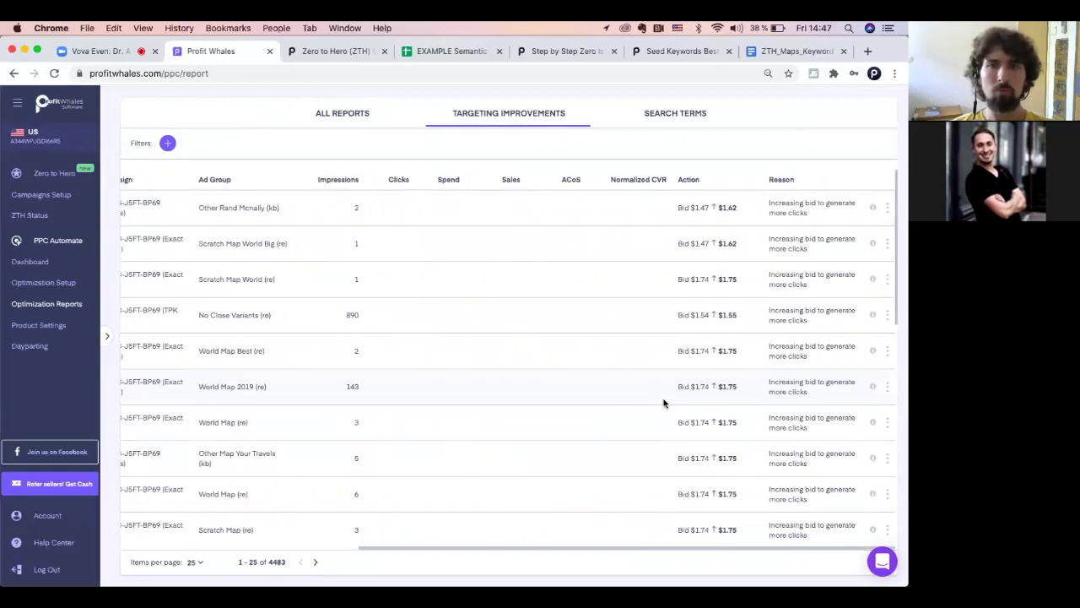
Look through the bid changes and their reasons for the ad groups in the Targeting Improvements report.
scroll(724, 399, "down", 3)
scroll(725, 398, "down", 1)
mouse_move(875, 276)
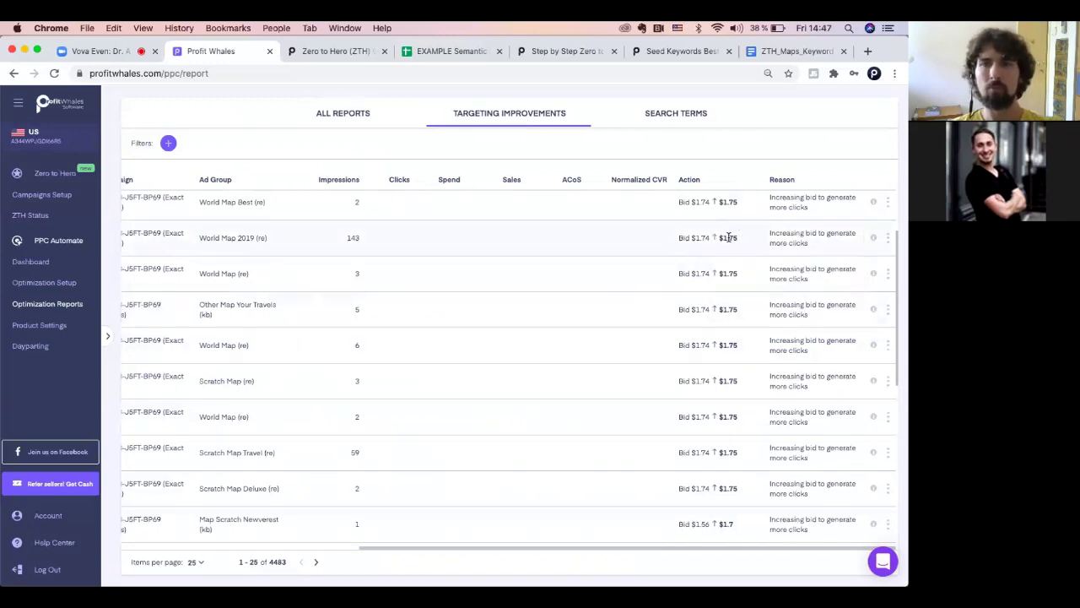
scroll(733, 343, "down", 4)
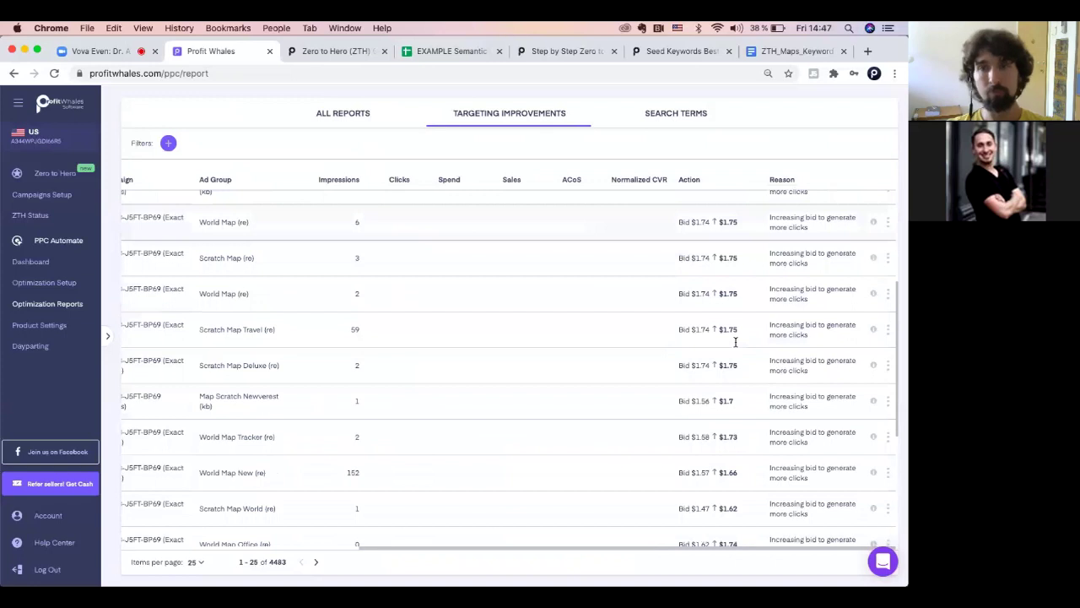
scroll(735, 342, "down", 5)
scroll(735, 344, "down", 2)
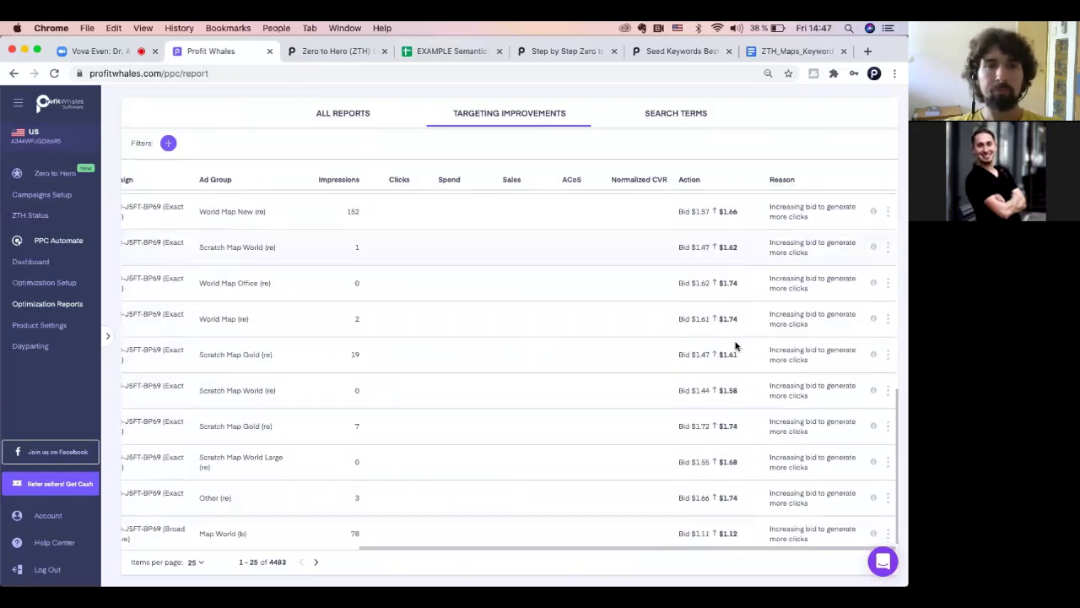
scroll(735, 344, "up", 10)
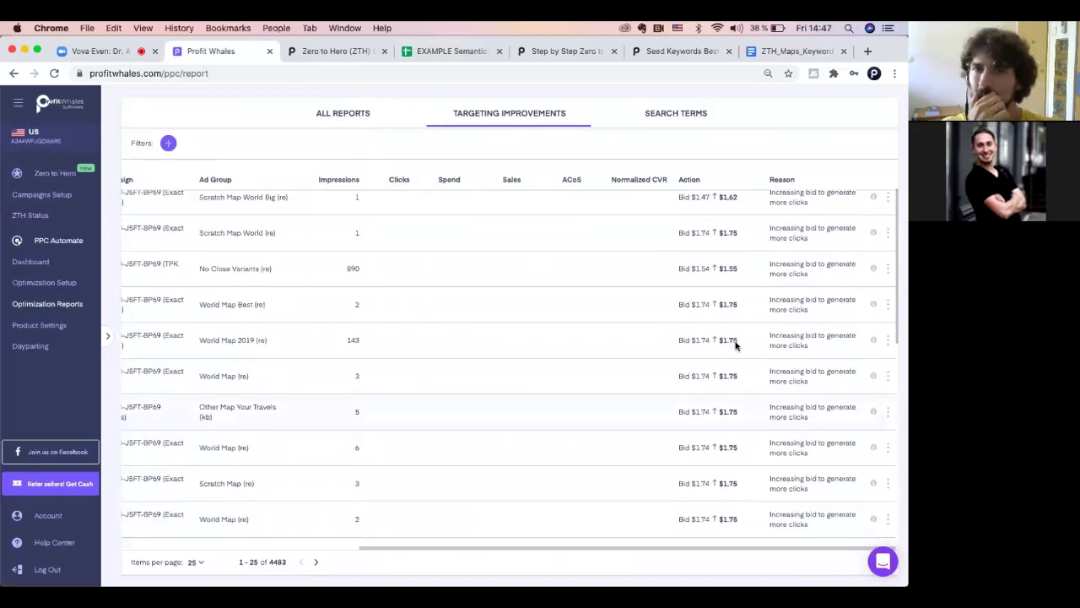
Check the Search Terms report, skim the keywords in Targeting Improvements again, and return to All Reports.
left_click(678, 112)
left_click(496, 116)
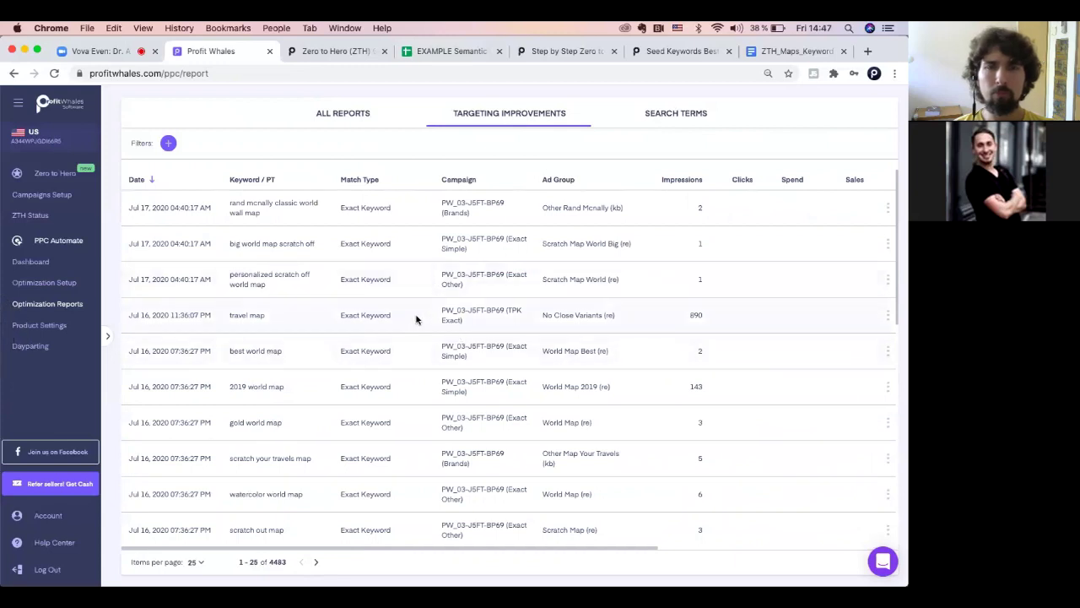
scroll(416, 319, "down", 10)
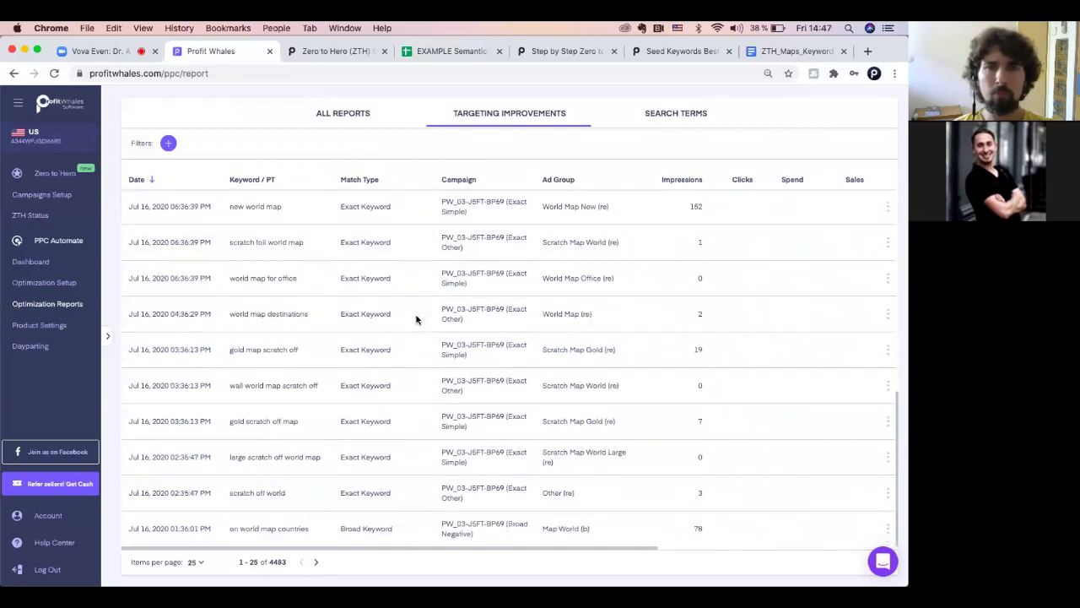
scroll(416, 319, "up", 10)
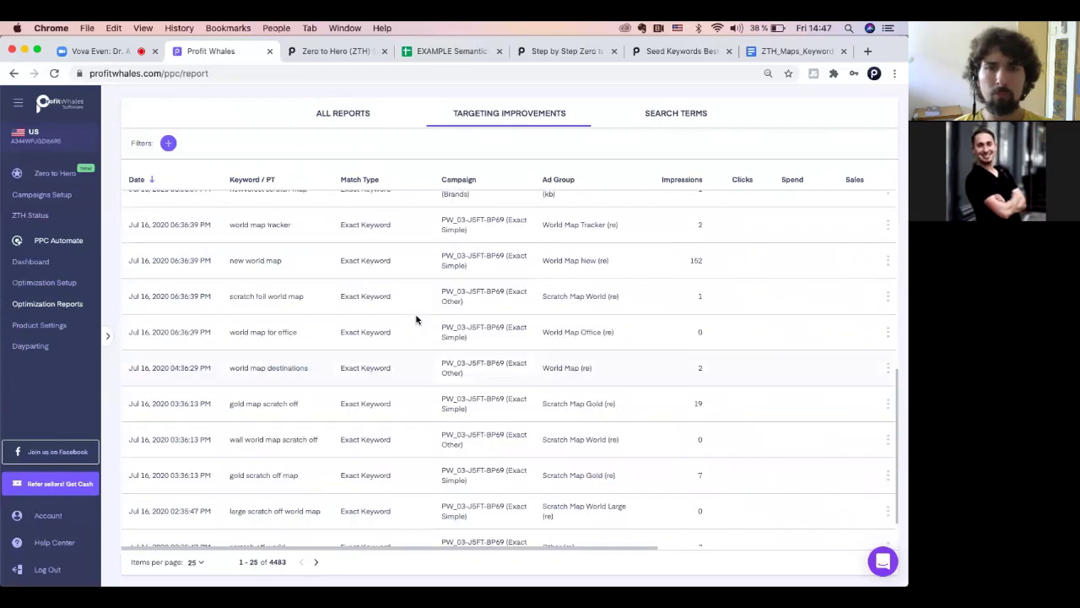
left_click(359, 113)
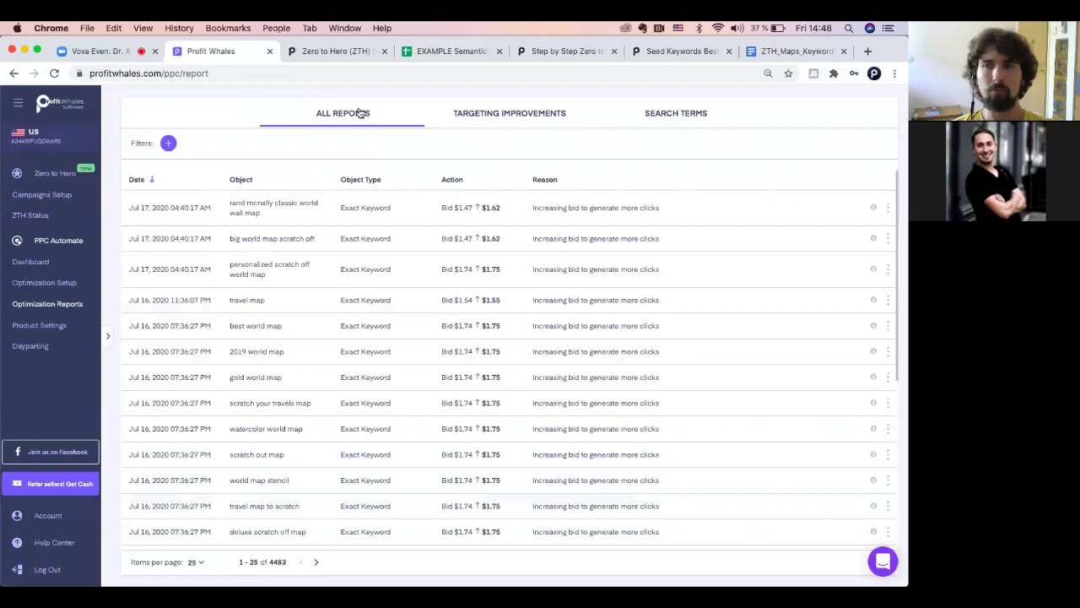
Show the product list and select all three products under optimization for the reports.
left_click(108, 335)
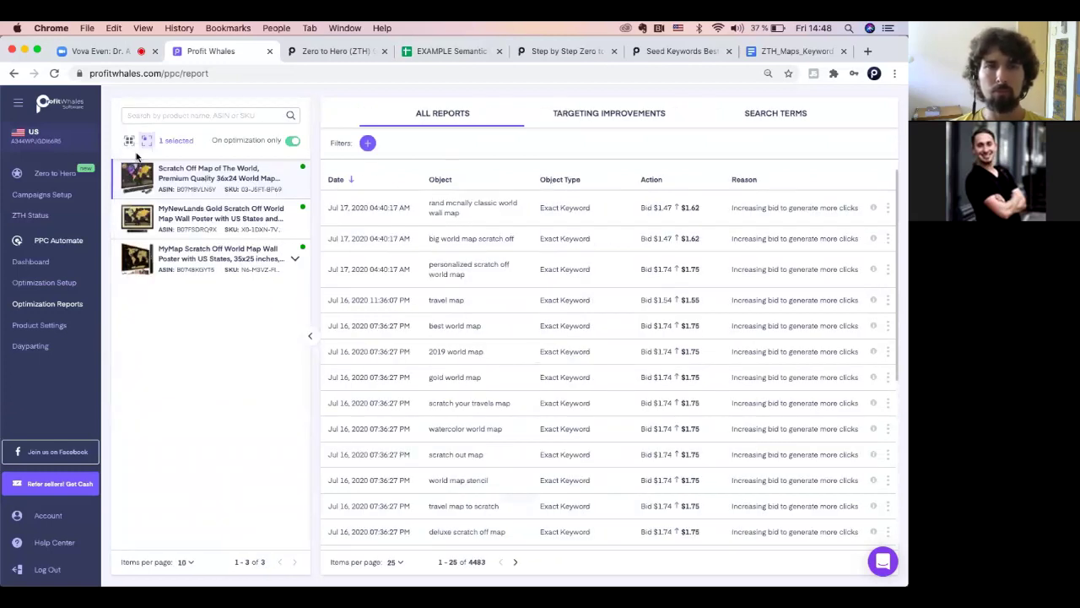
left_click(129, 141)
left_click(129, 142)
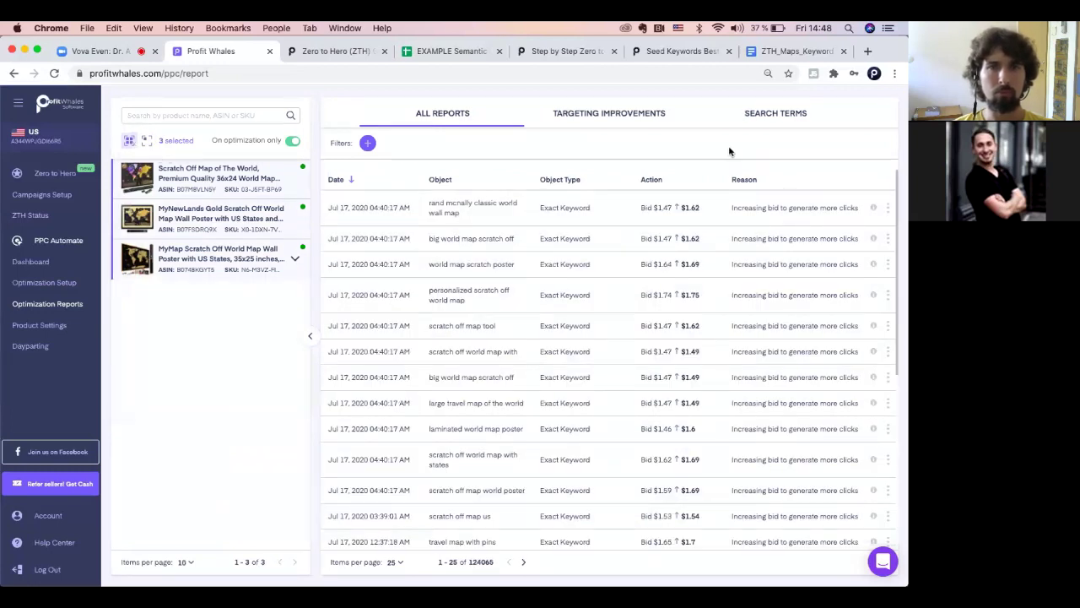
Open the Search Terms report and examine its columns from campaign and ad group through to Action and Reason.
left_click(770, 115)
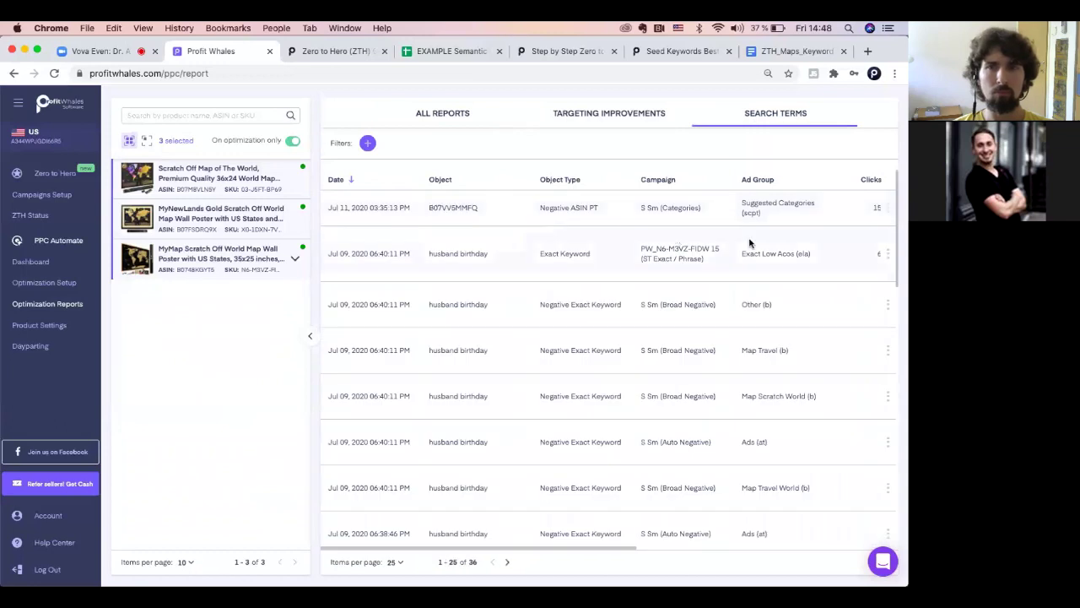
scroll(748, 273, "right", 5)
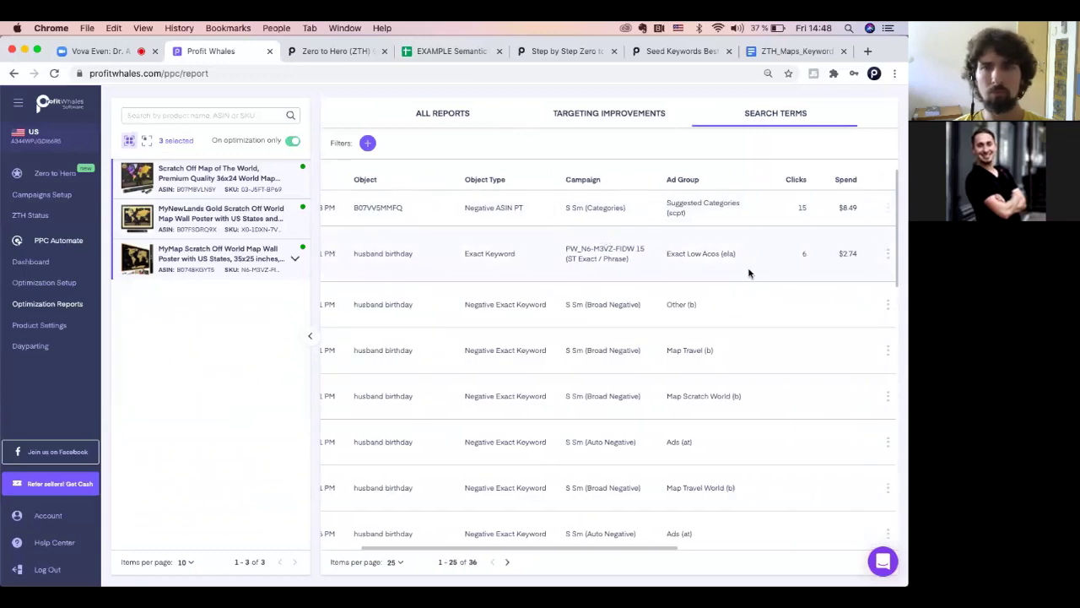
scroll(756, 283, "right", 5)
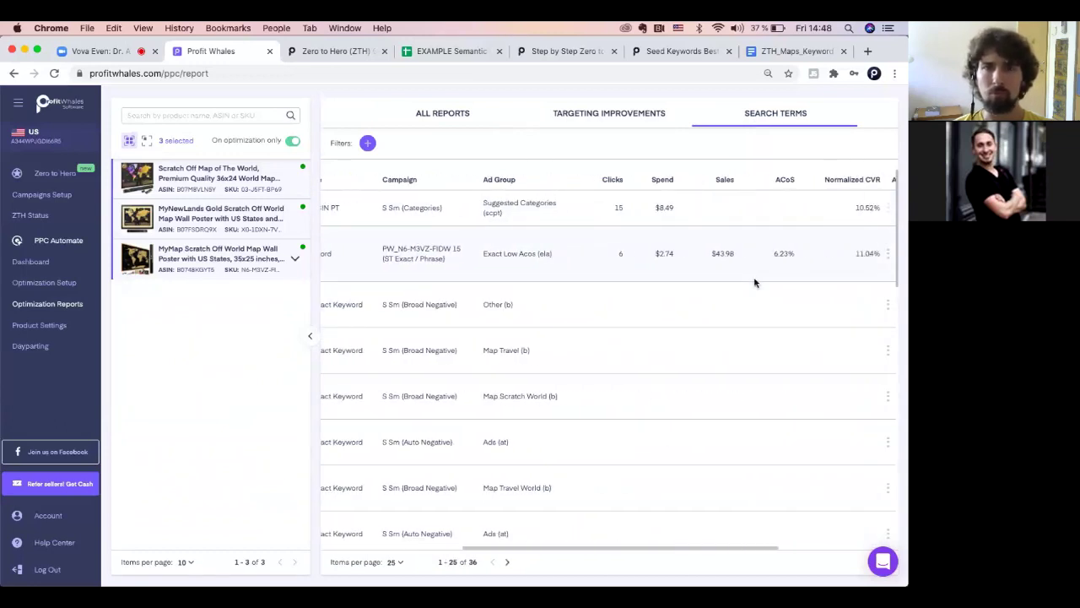
scroll(756, 283, "right", 3)
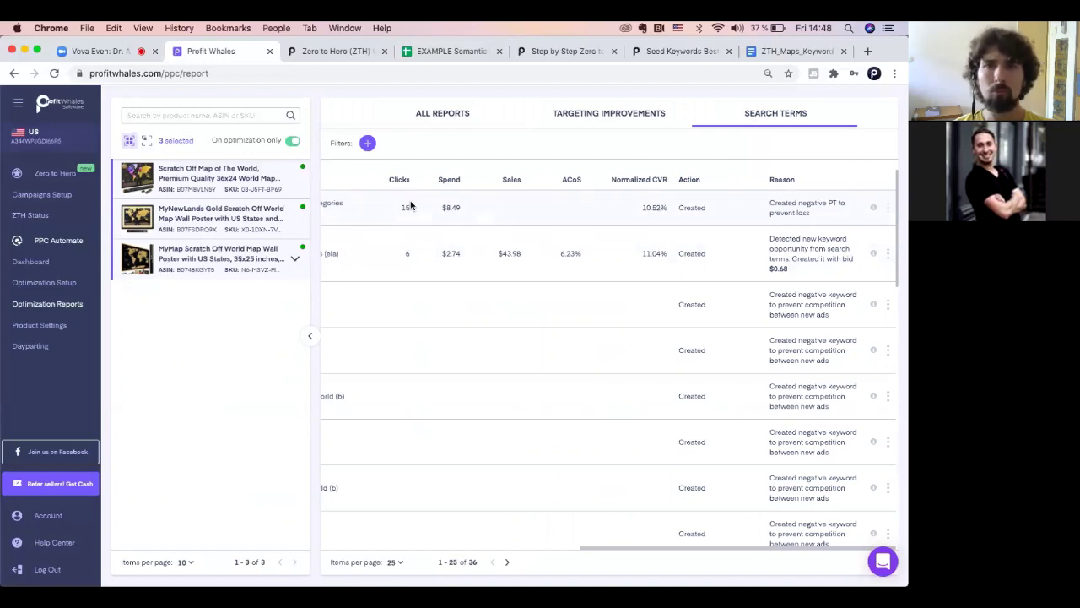
mouse_move(874, 209)
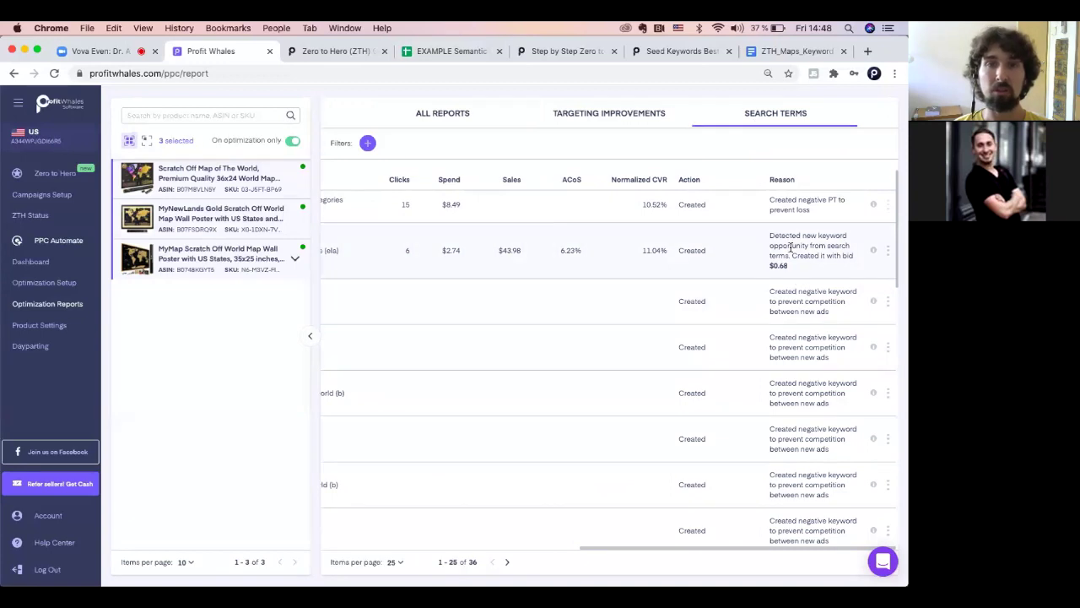
Read the detailed explanation for the newly created exact keyword "husband birthday" in the Search Terms report.
scroll(811, 241, "down", 1)
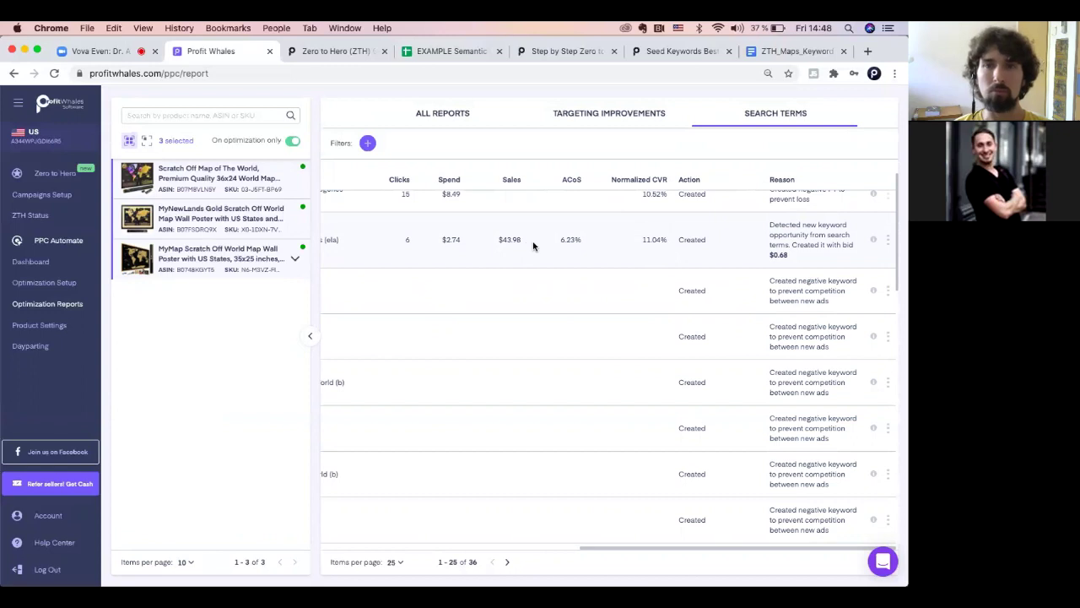
scroll(532, 246, "left", 3)
scroll(533, 247, "right", 3)
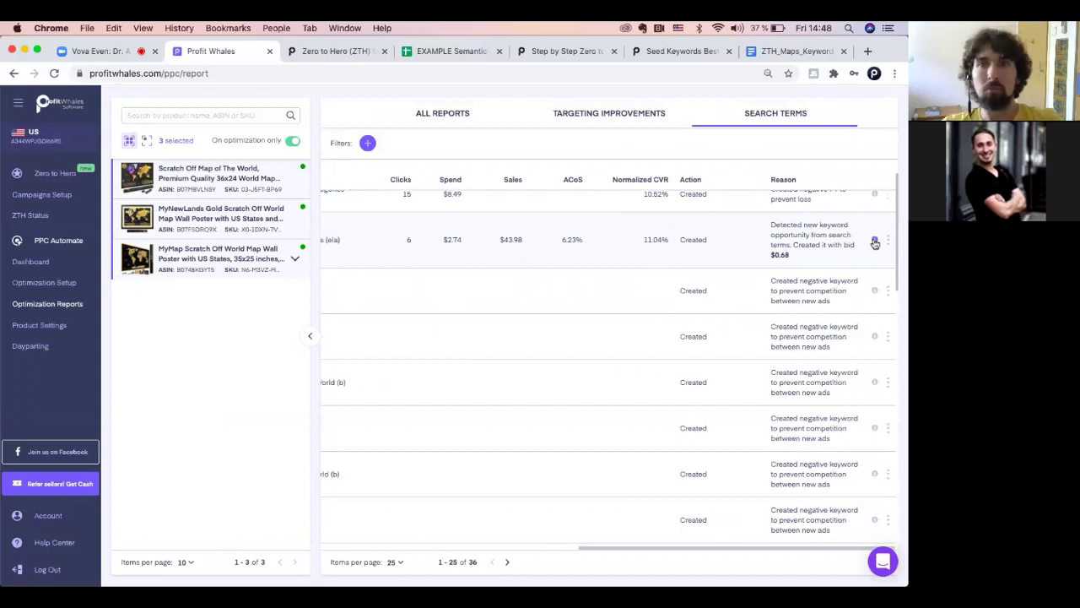
mouse_move(876, 243)
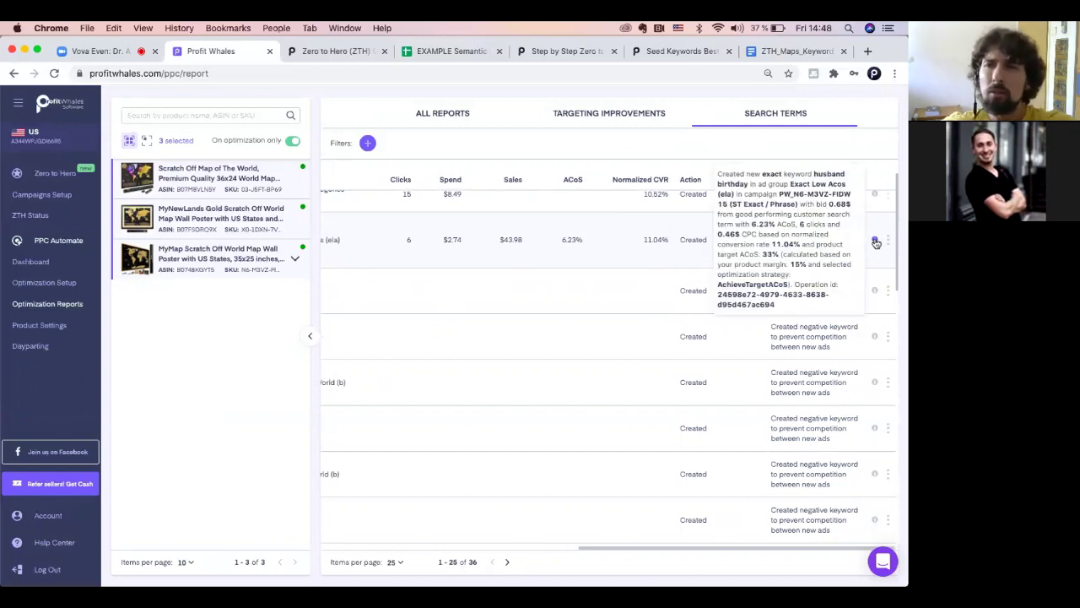
Look through the reasons for the created negative and new keywords, and hide the product list to view the report across its full width.
scroll(819, 300, "down", 2)
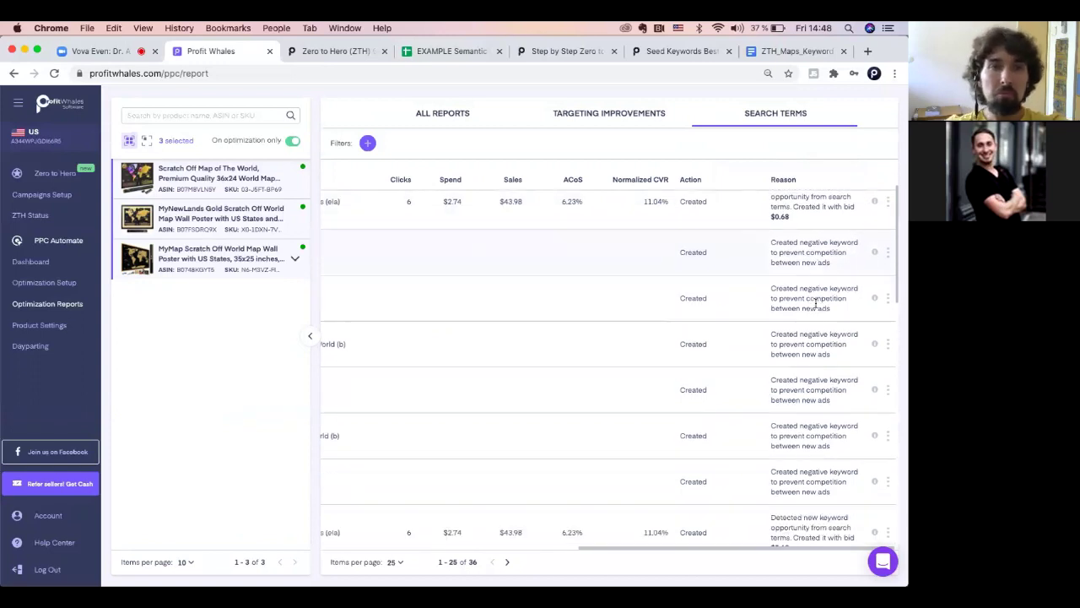
scroll(817, 302, "down", 3)
scroll(815, 301, "down", 3)
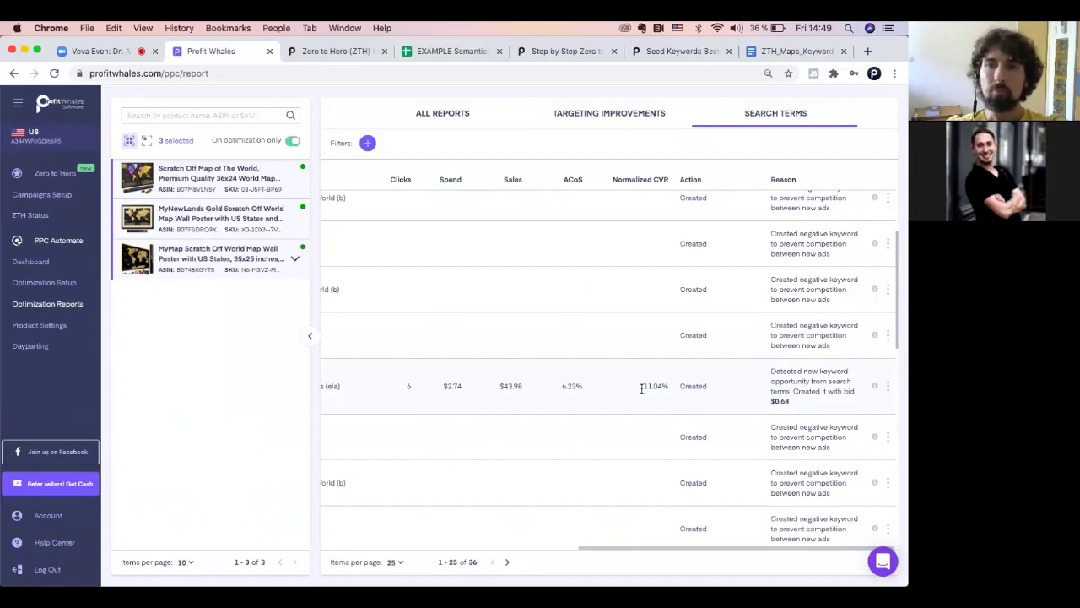
scroll(839, 409, "down", 2)
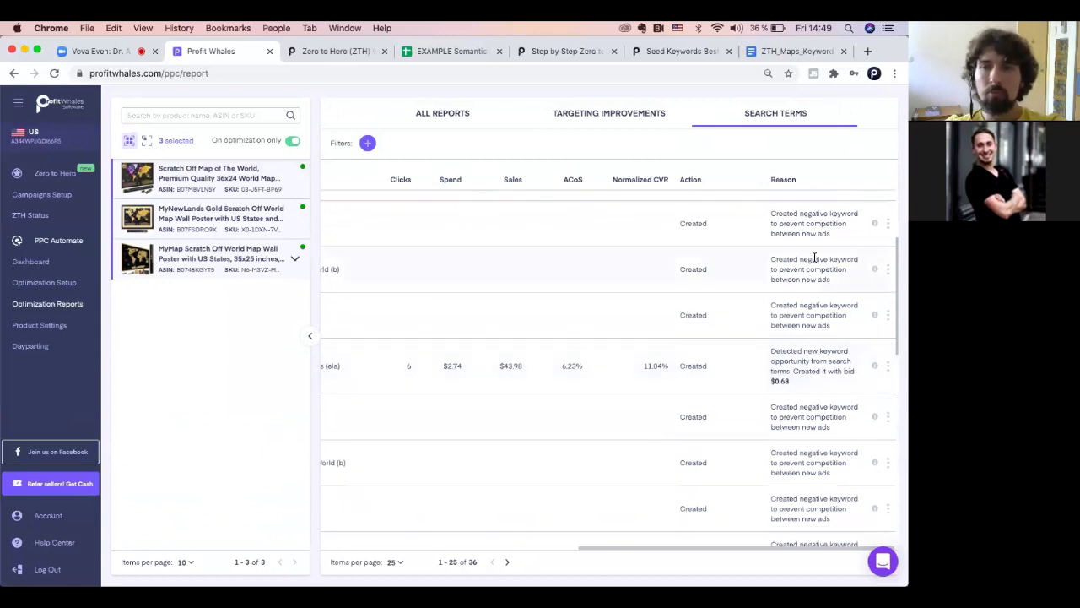
scroll(830, 336, "down", 8)
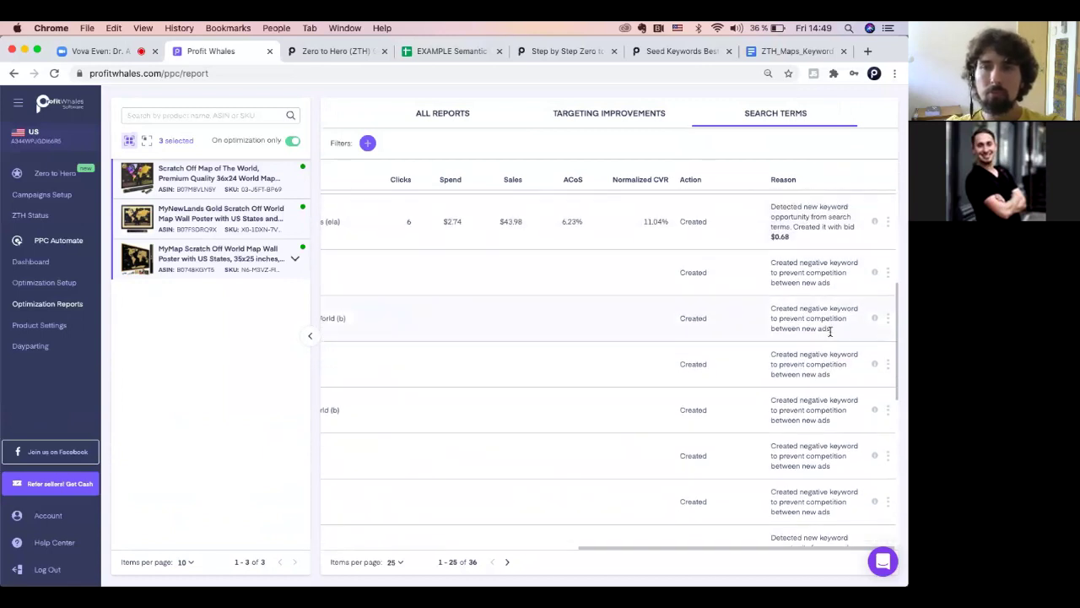
scroll(830, 332, "down", 3)
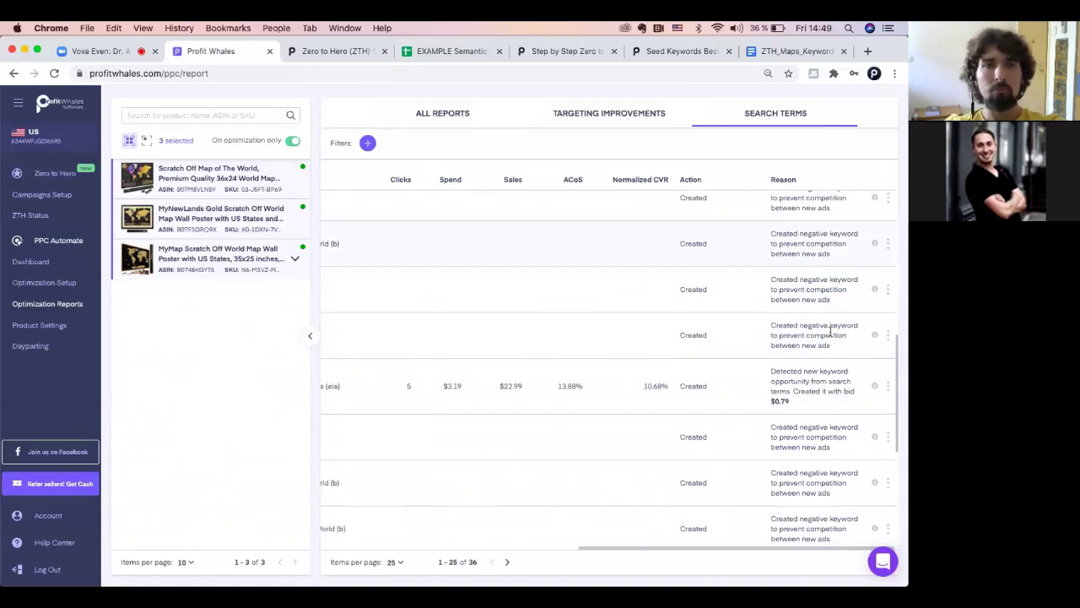
scroll(831, 333, "up", 7)
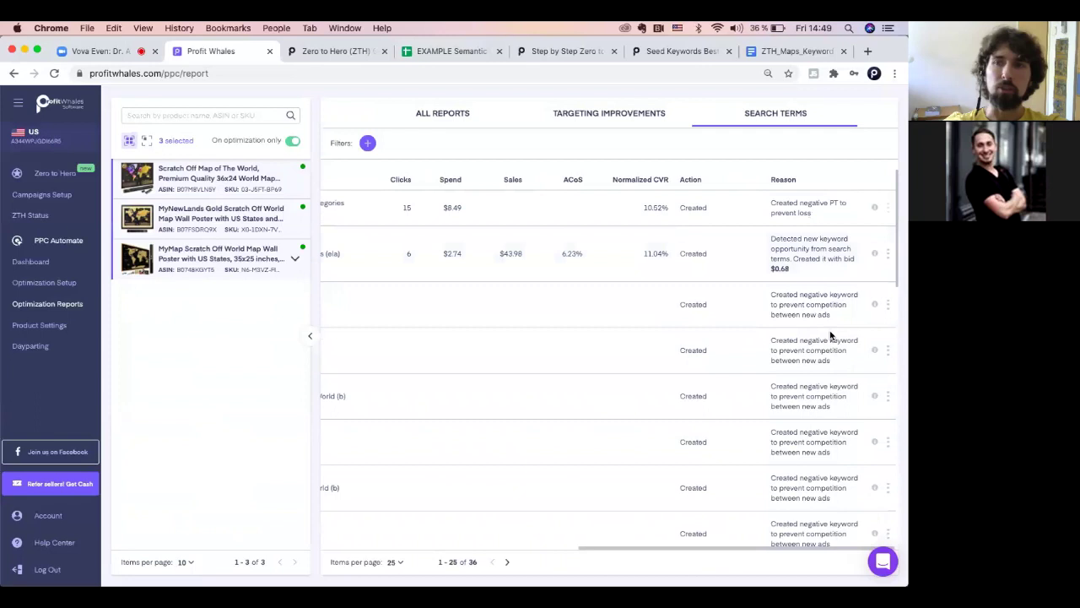
scroll(831, 335, "left", 10)
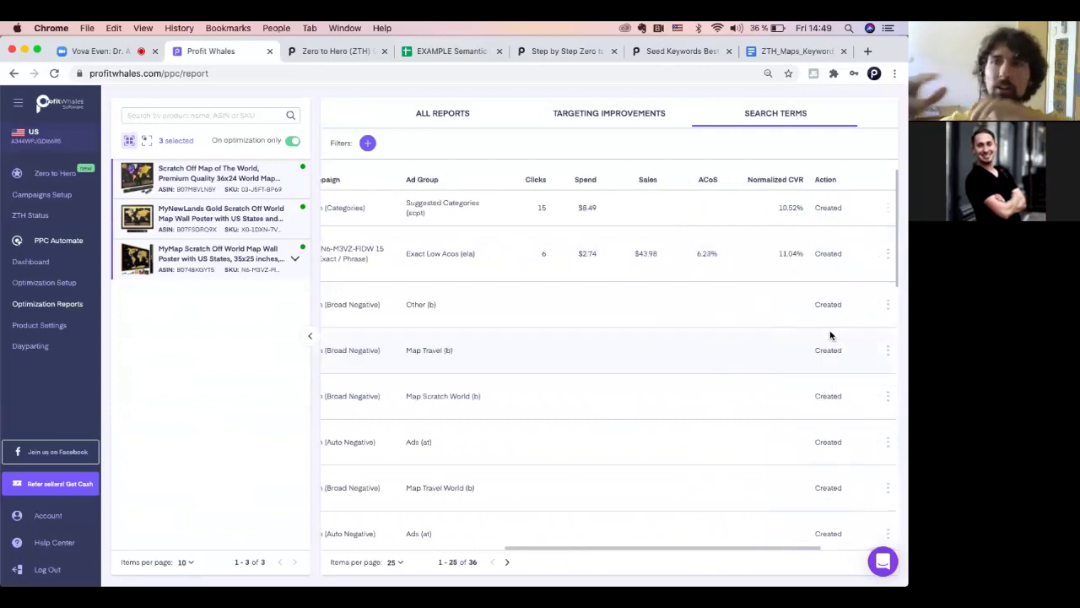
left_click(313, 339)
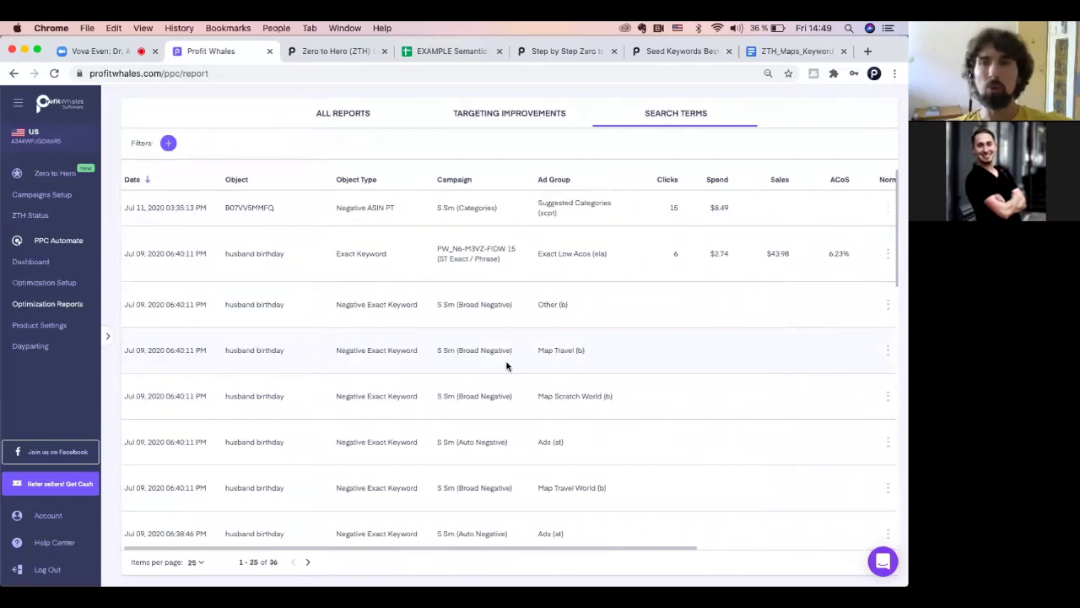
scroll(506, 363, "right", 5)
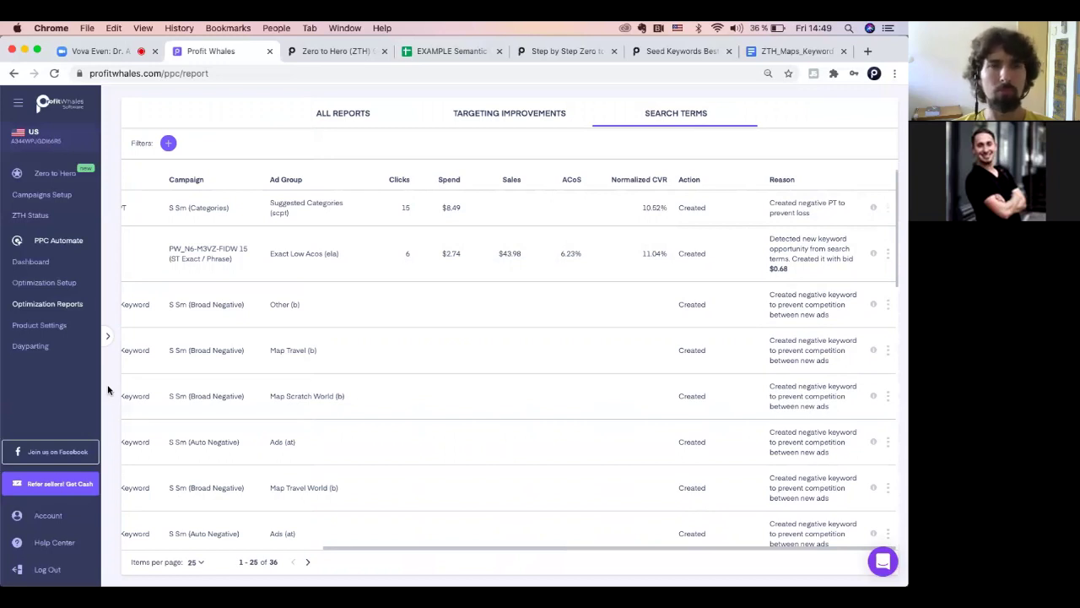
Examine the net margin and bid limit columns in Product Settings, and revisit Optimization Setup.
left_click(60, 331)
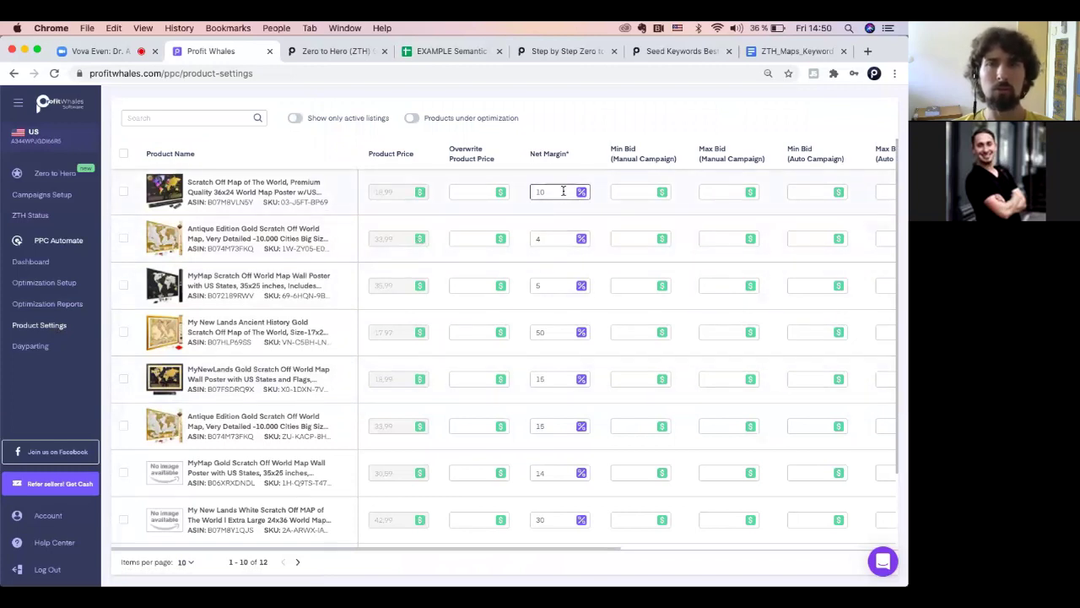
left_click(66, 282)
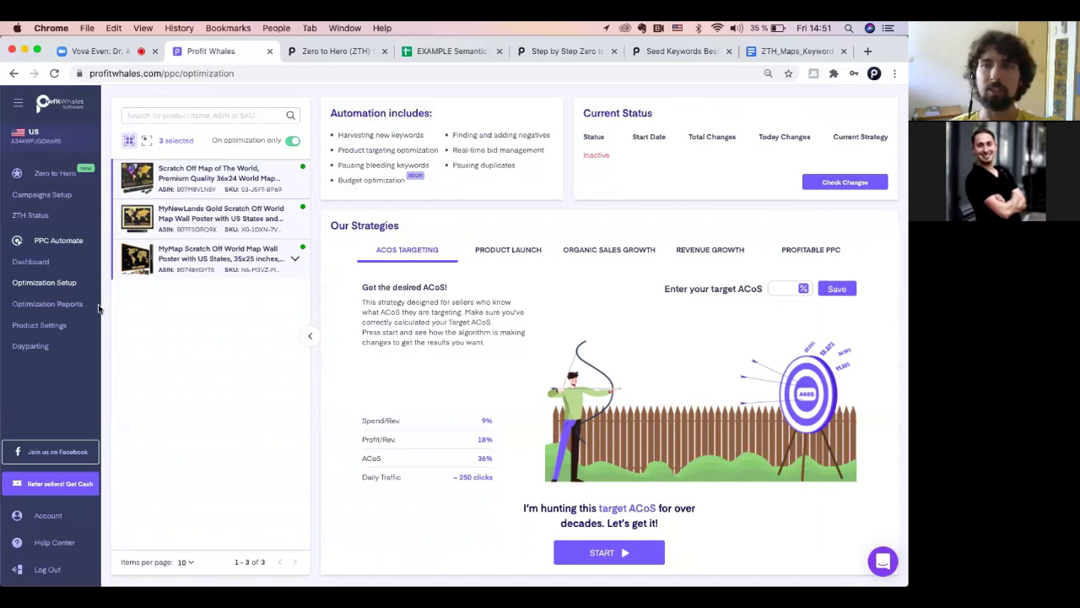
Open the PPC Automate dashboard and look over its metrics, performance chart and Product Breakdown.
left_click(34, 261)
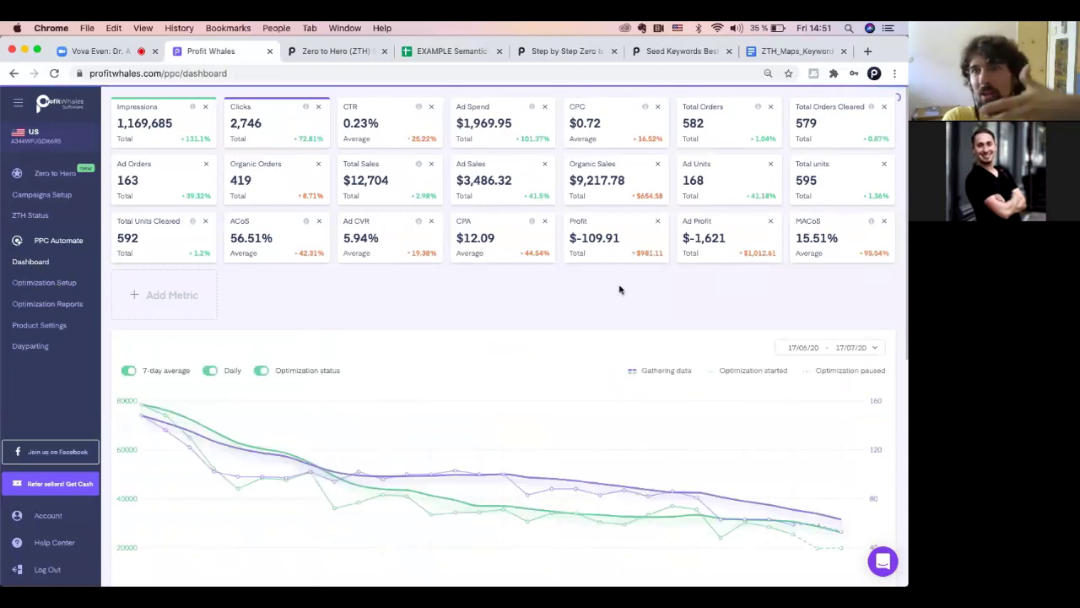
scroll(620, 289, "down", 2)
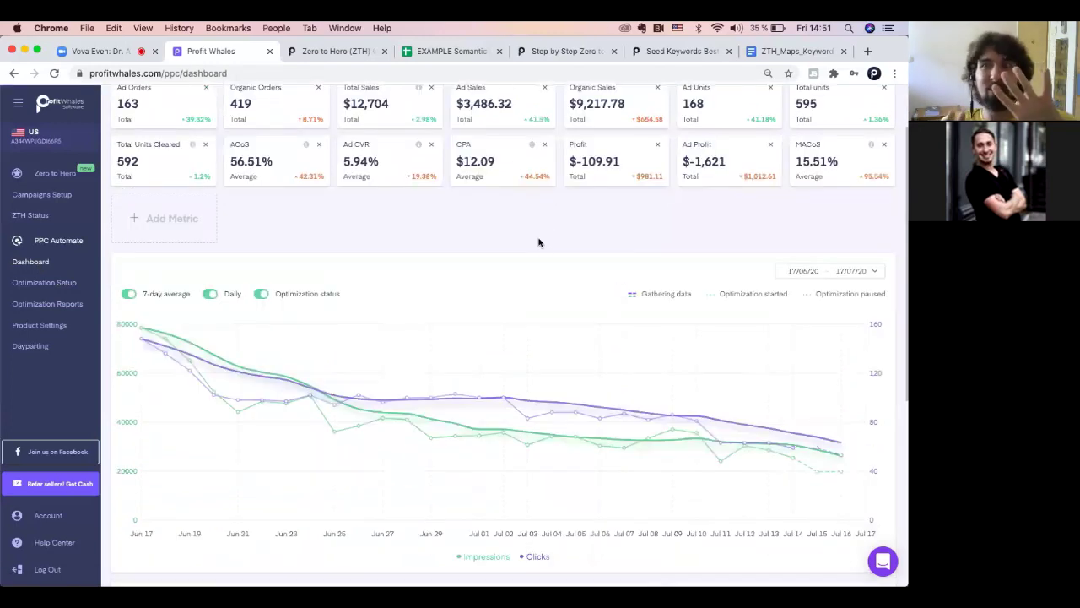
scroll(538, 242, "down", 8)
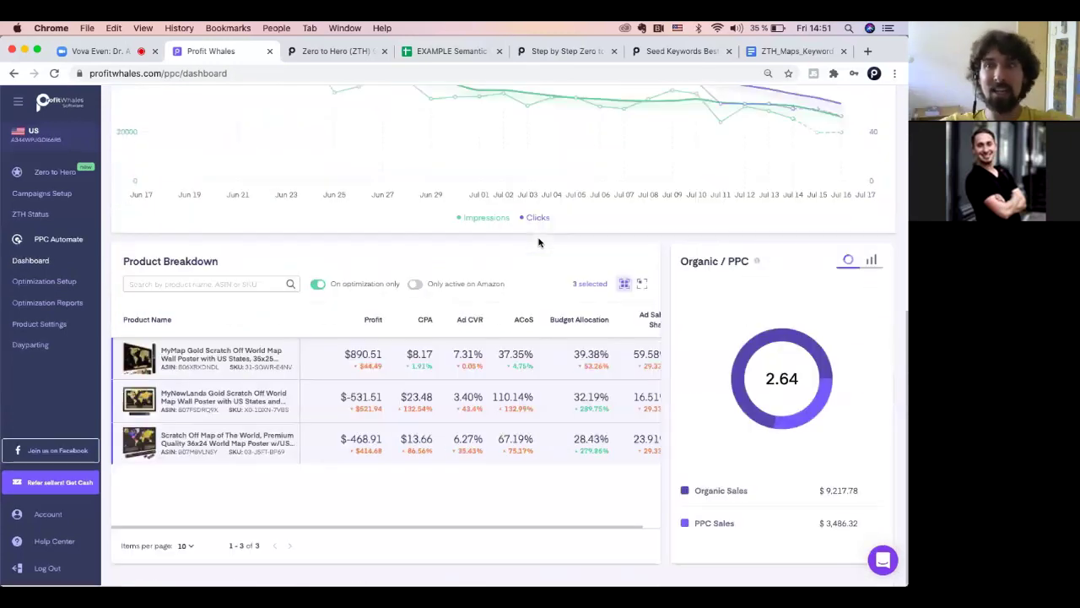
Narrow the Product Breakdown selection to only the MyMap Gold Scratch Off World Map and review its metrics and chart.
left_click(646, 291)
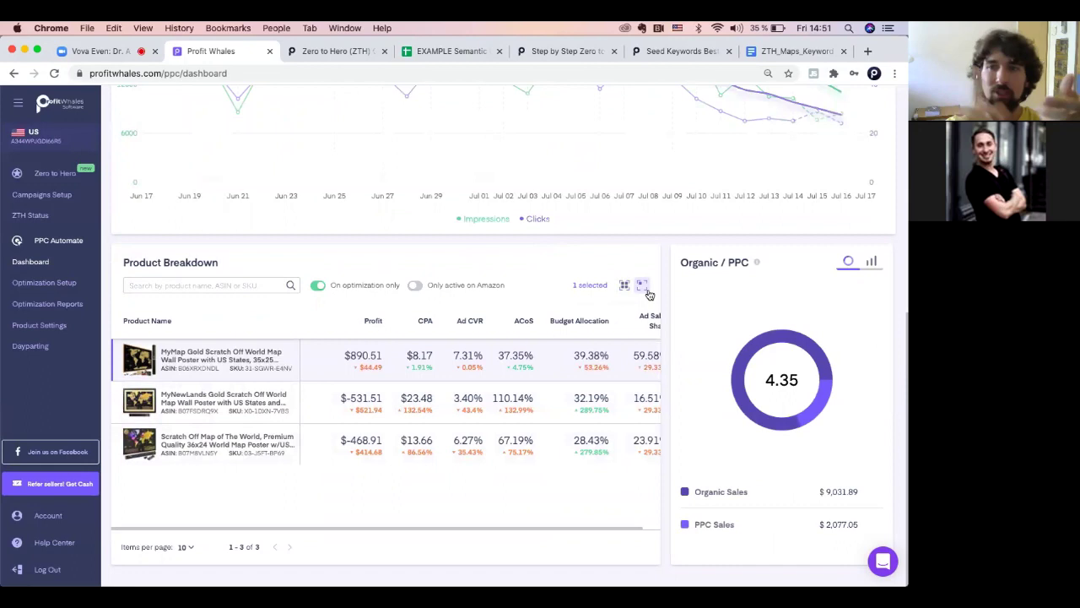
scroll(648, 294, "up", 6)
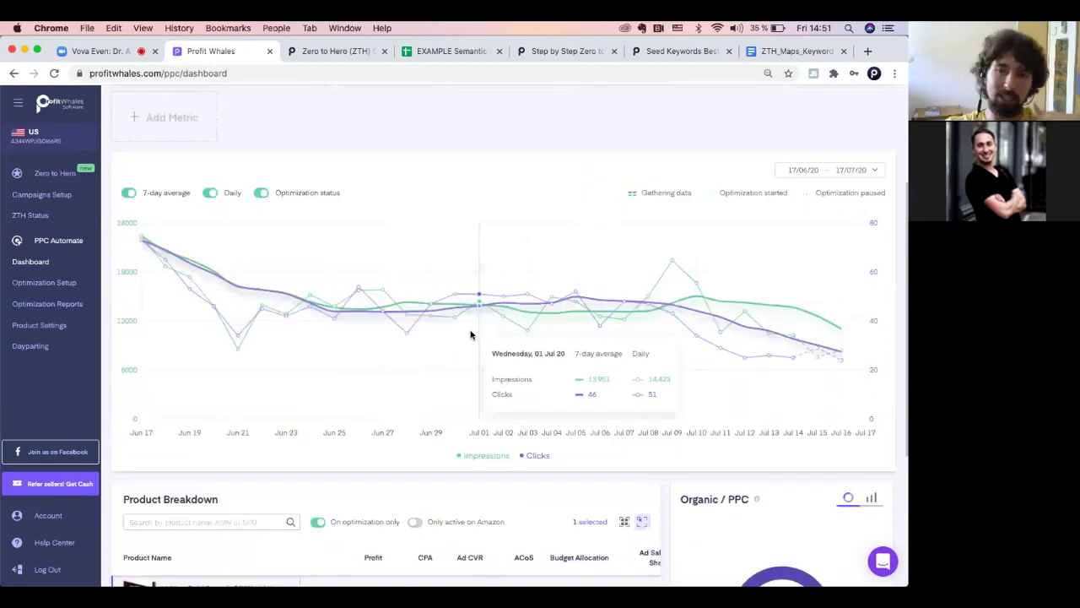
scroll(472, 299, "down", 3)
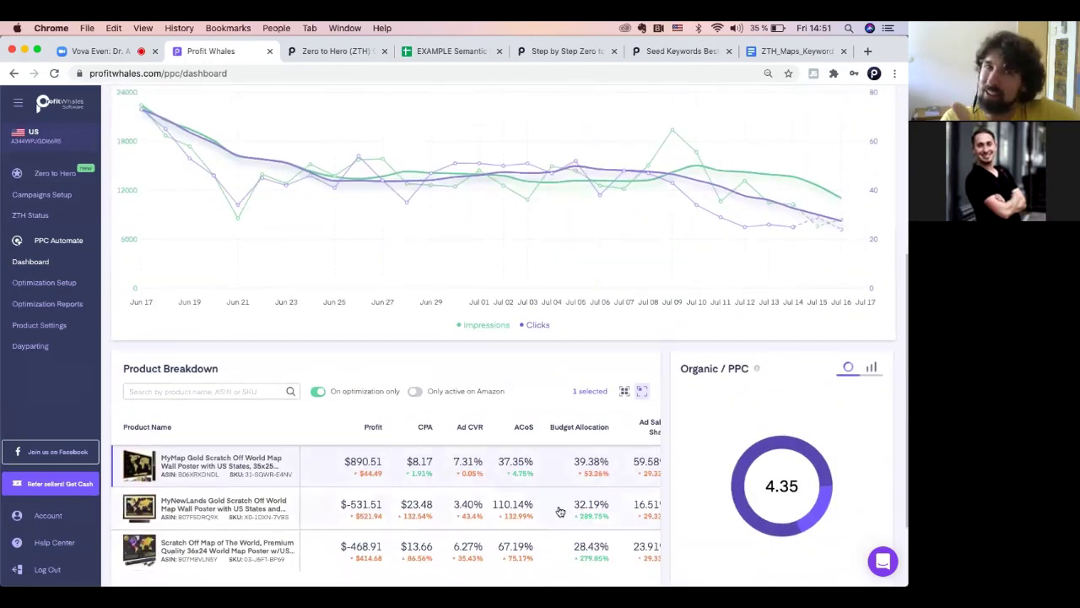
scroll(576, 398, "up", 1)
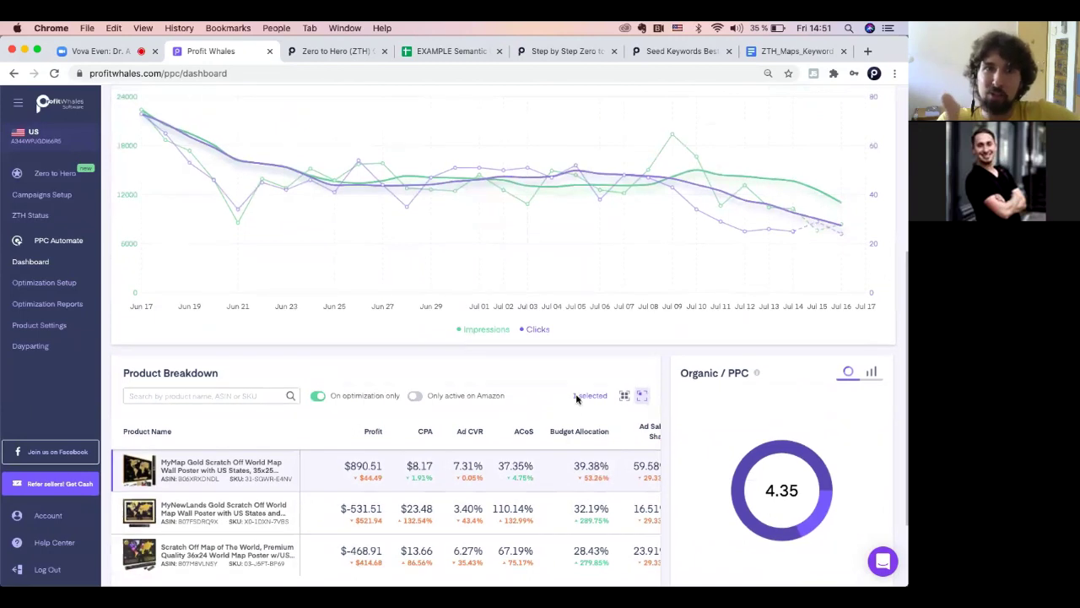
scroll(577, 398, "up", 7)
scroll(577, 398, "down", 2)
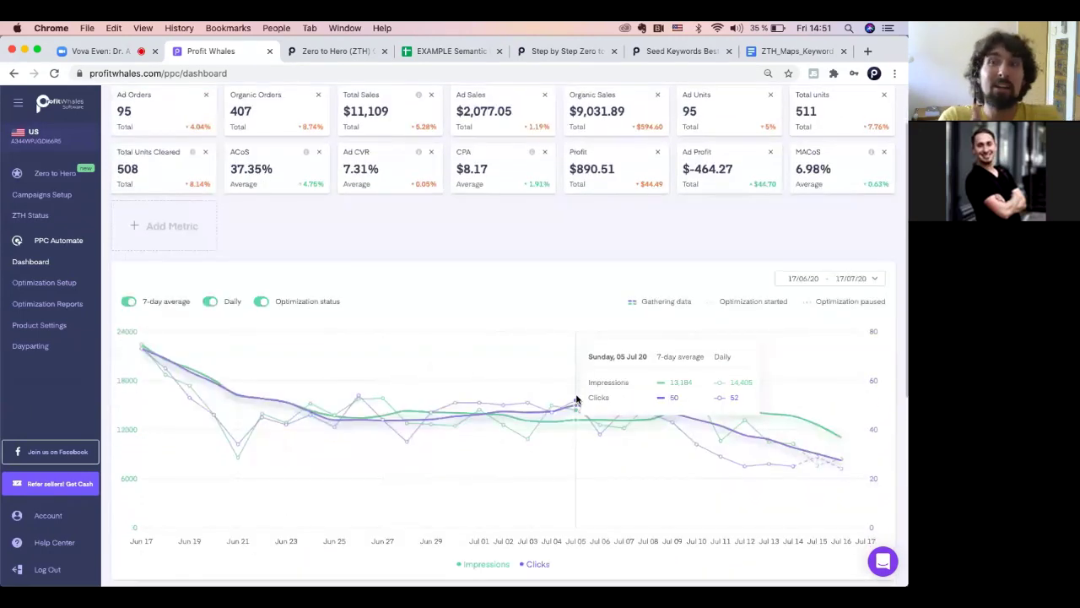
scroll(496, 333, "up", 2)
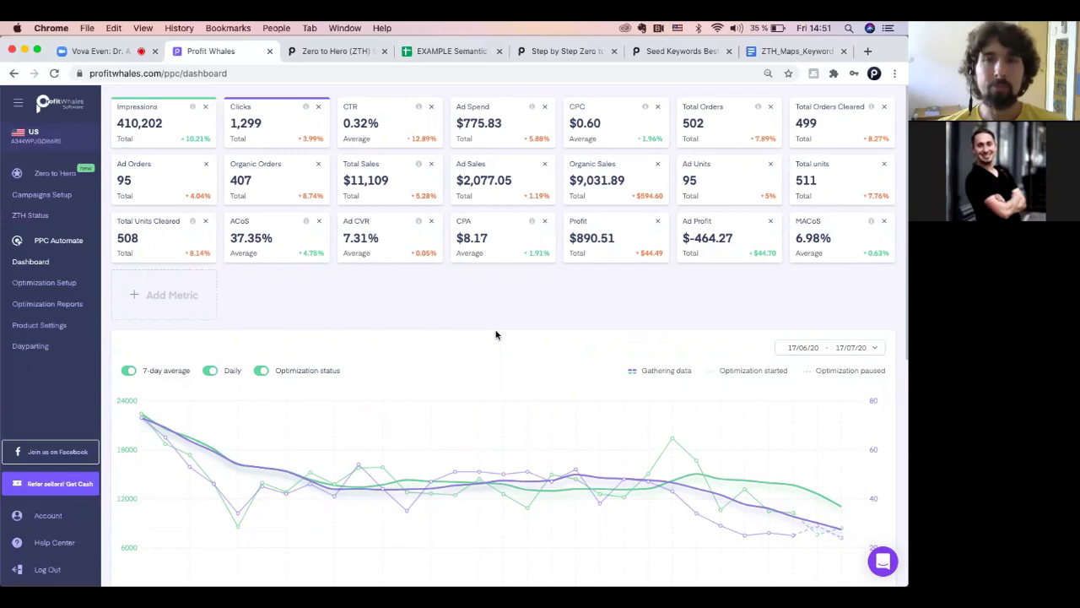
Set the dashboard's date range to 01/06/20 - 17/07/20 and check the product's metrics for that period.
scroll(496, 336, "down", 1)
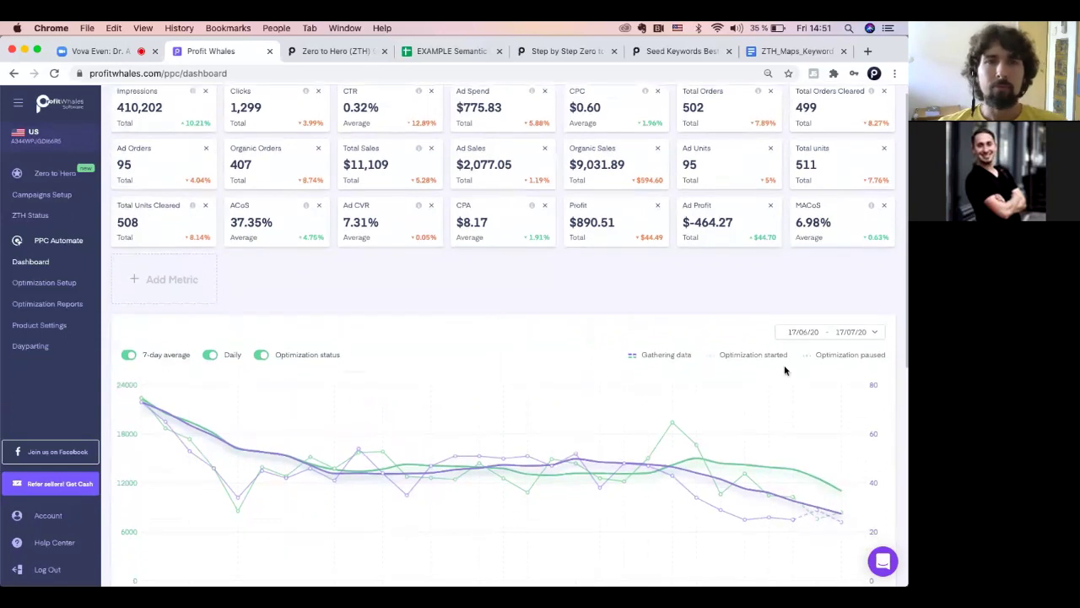
left_click(837, 331)
left_click(655, 369)
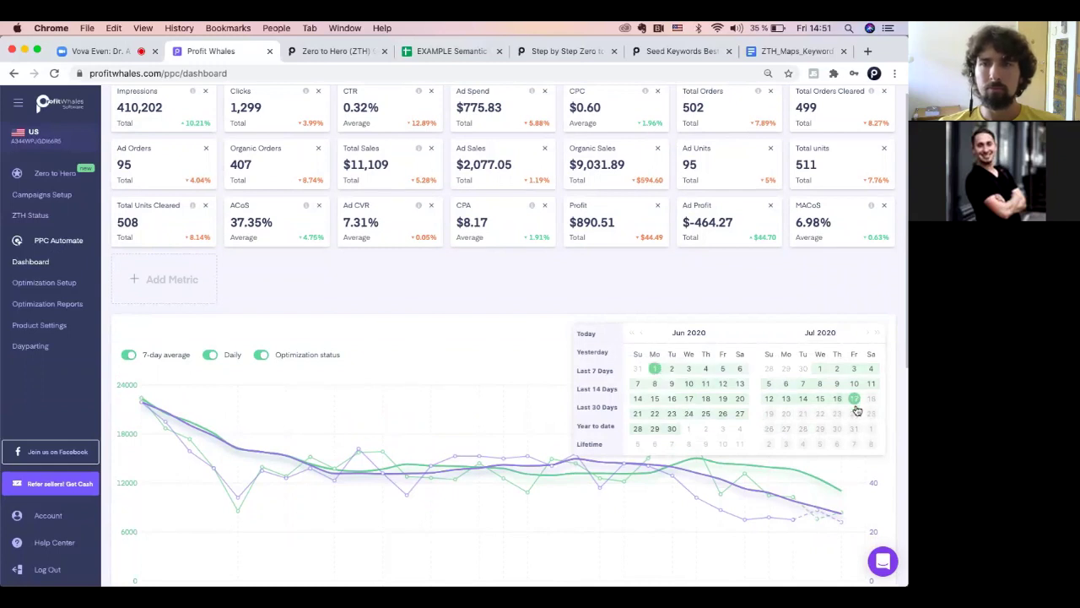
left_click(886, 504)
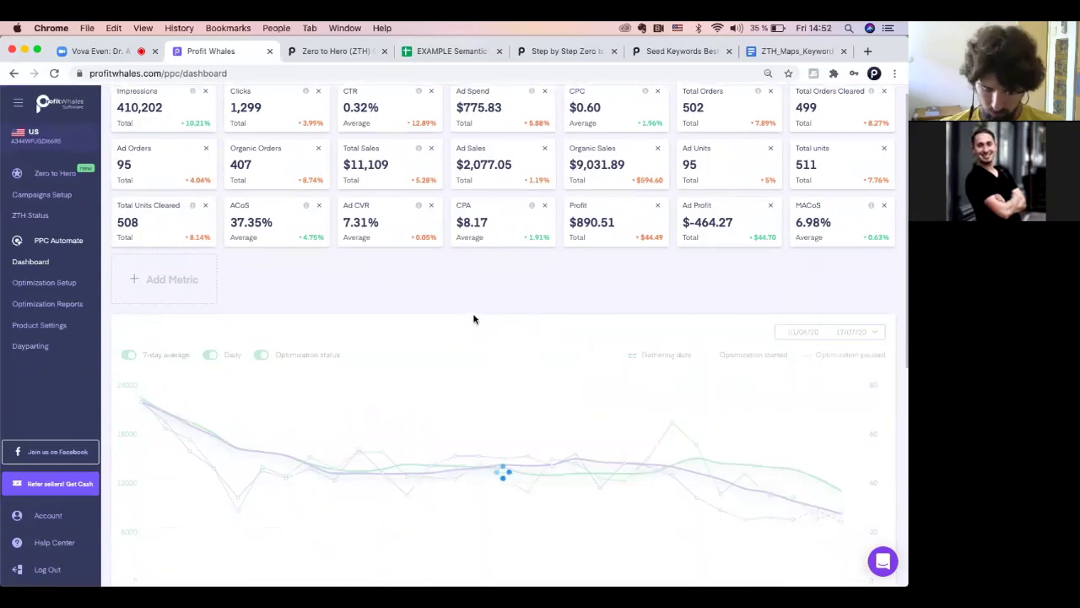
scroll(278, 185, "up", 1)
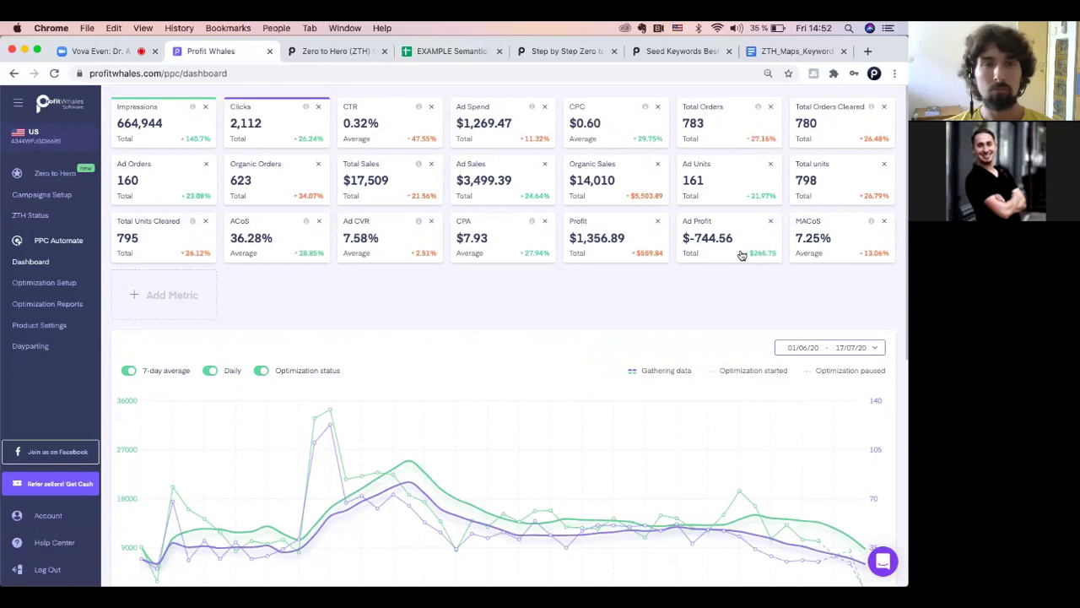
Turn off the 7-day average on the impressions and clicks chart, leaving the daily lines on.
scroll(362, 330, "down", 2)
left_click(129, 325)
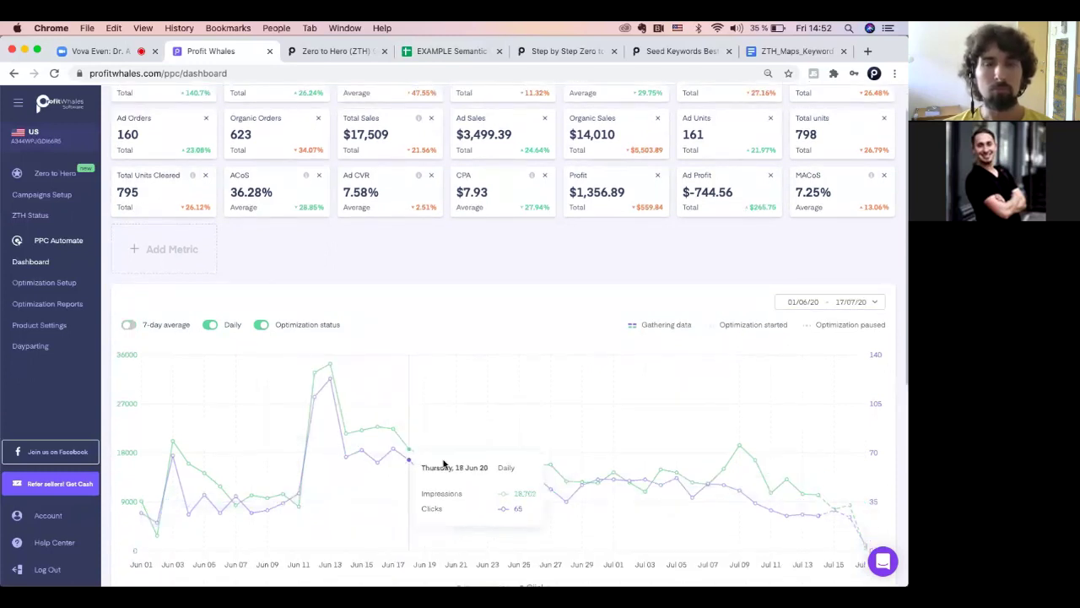
Turn the 7-day average back on and examine the impressions and clicks trends alongside the daily lines.
left_click(129, 325)
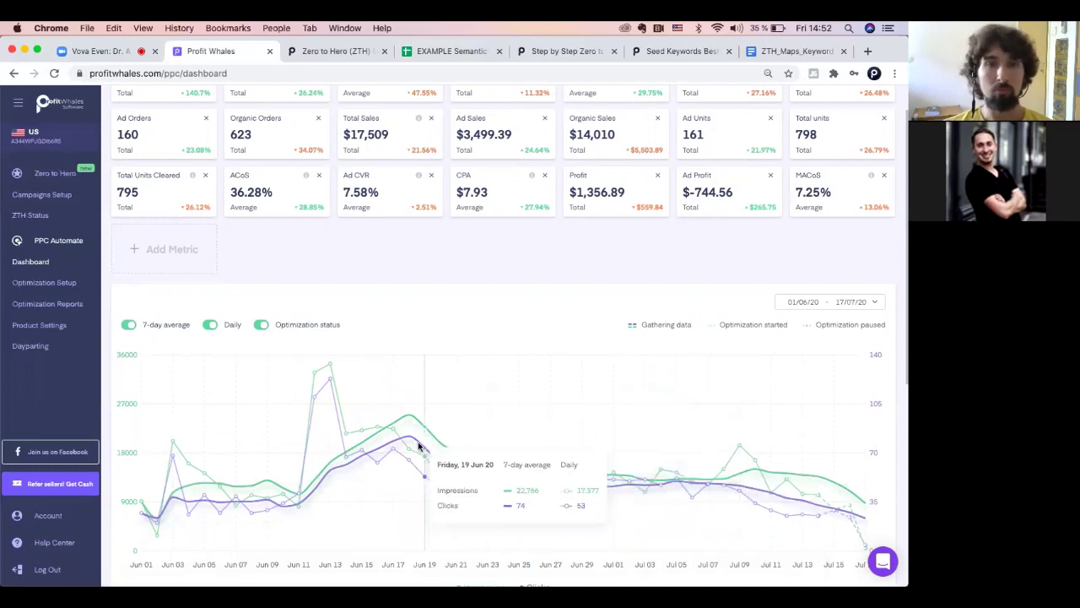
scroll(556, 387, "down", 1)
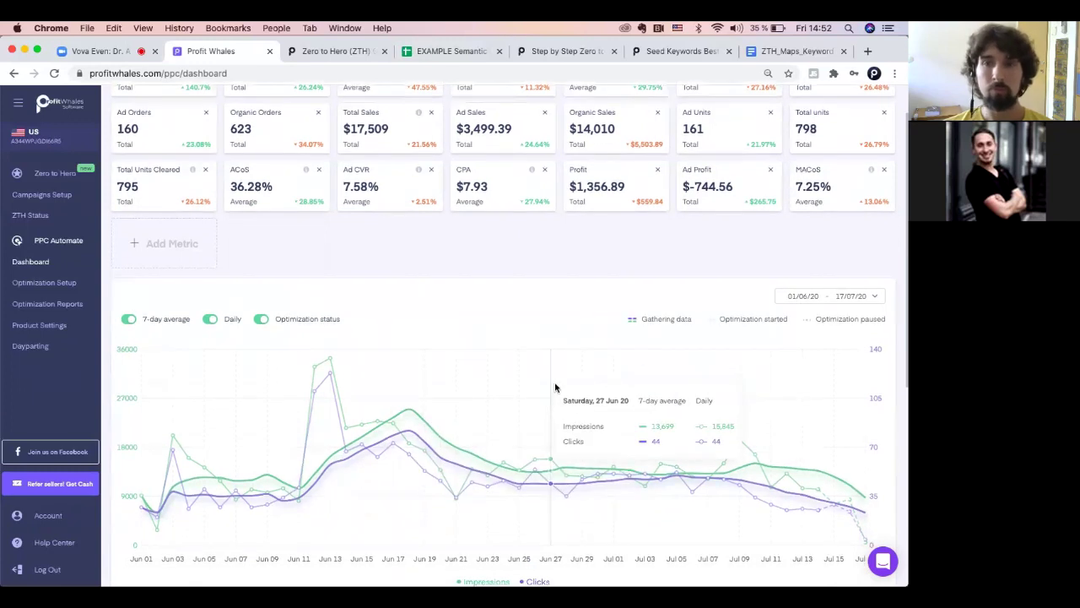
scroll(555, 388, "down", 3)
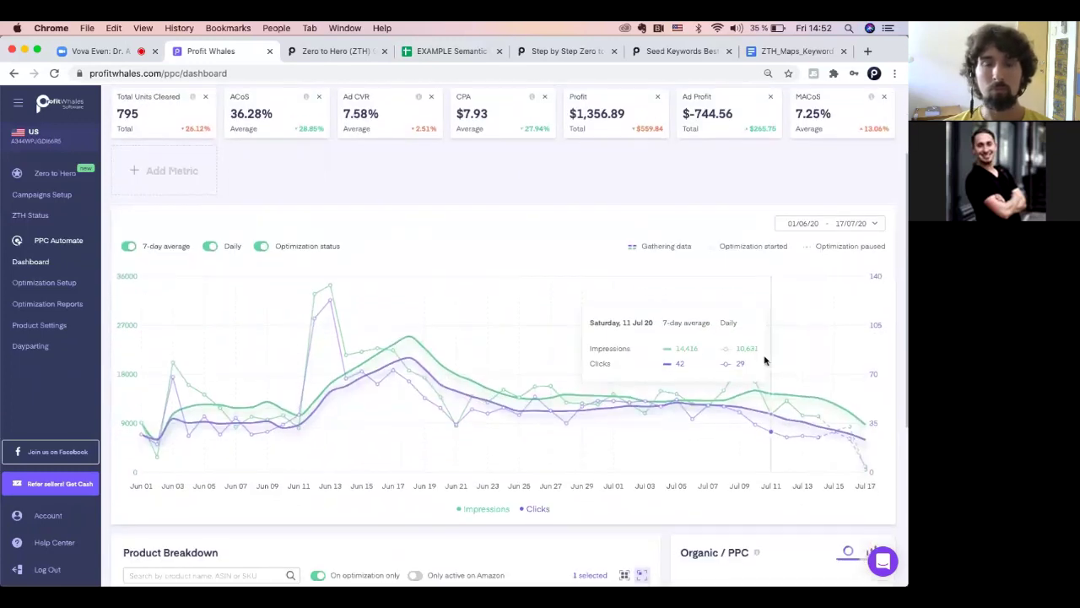
Chart Ad CVR against ACoS, examine the curves, and hide the daily lines to leave only the 7-day average.
scroll(765, 361, "up", 5)
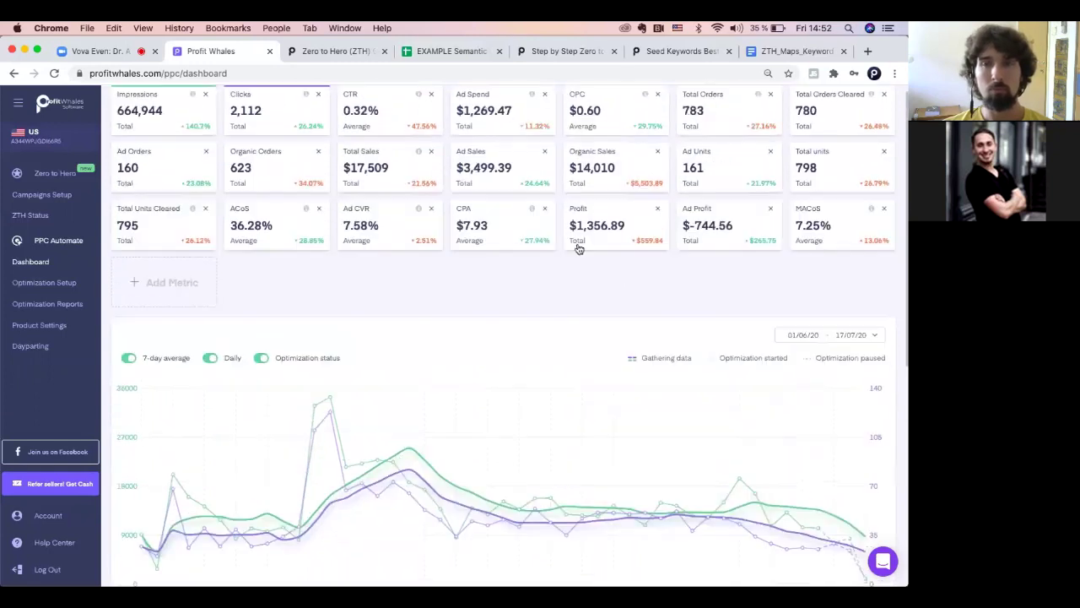
left_click(379, 228)
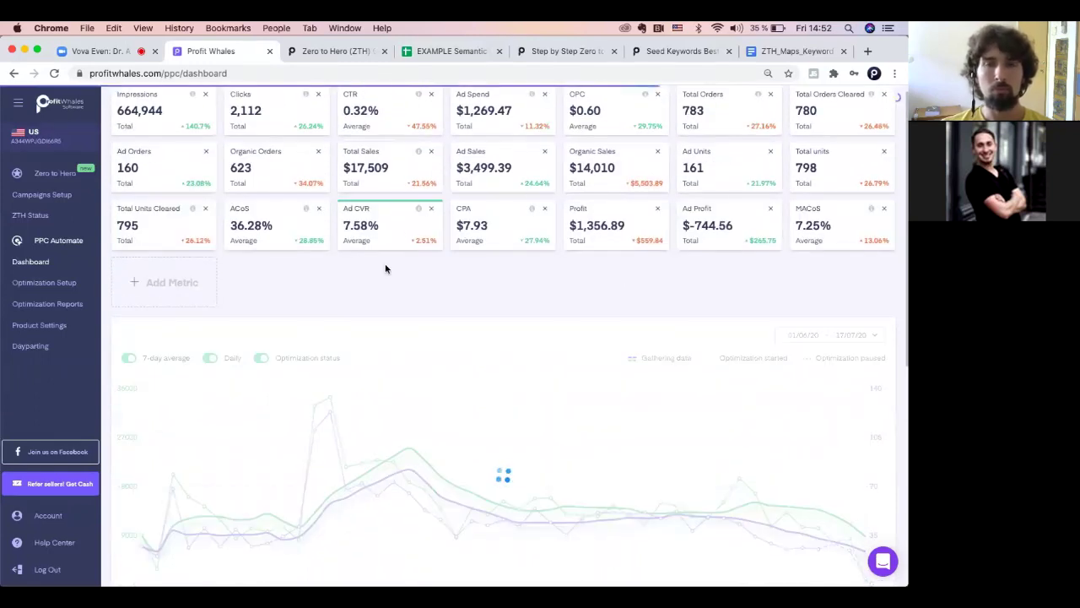
left_click(258, 222)
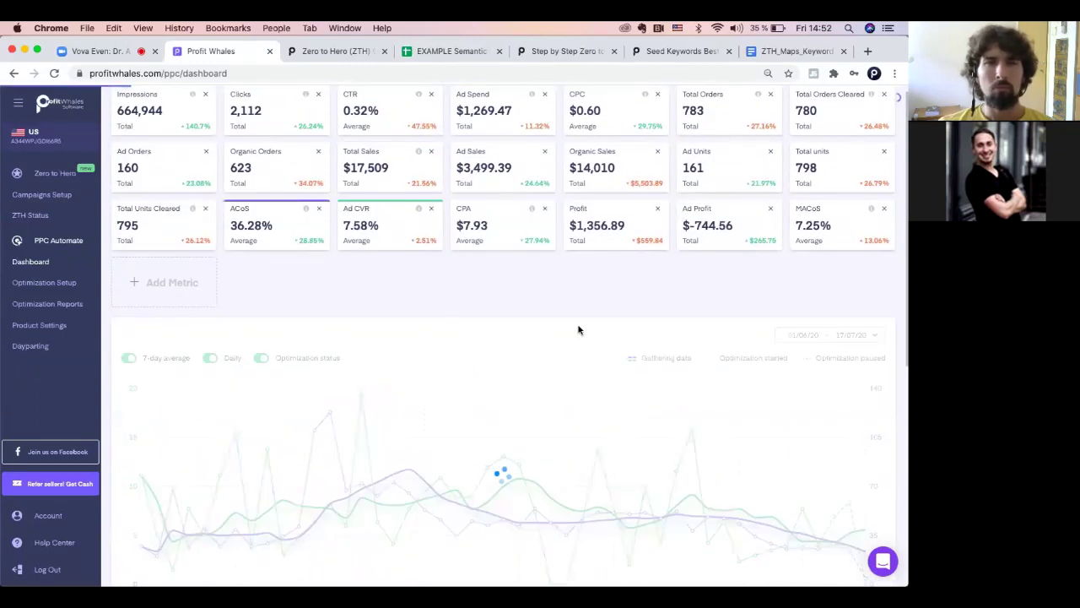
scroll(578, 330, "down", 1)
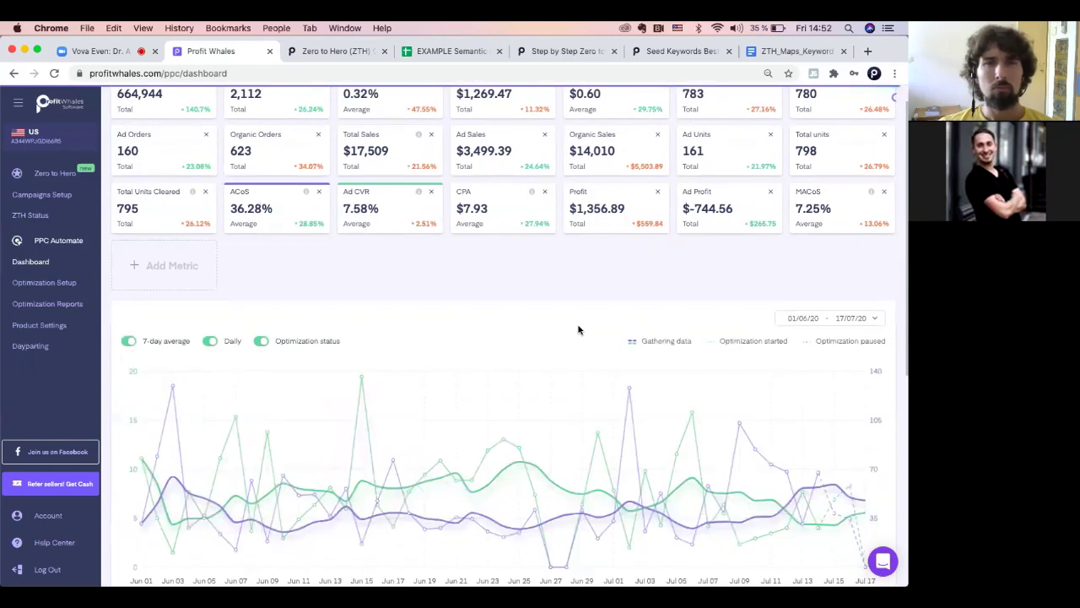
scroll(578, 330, "down", 3)
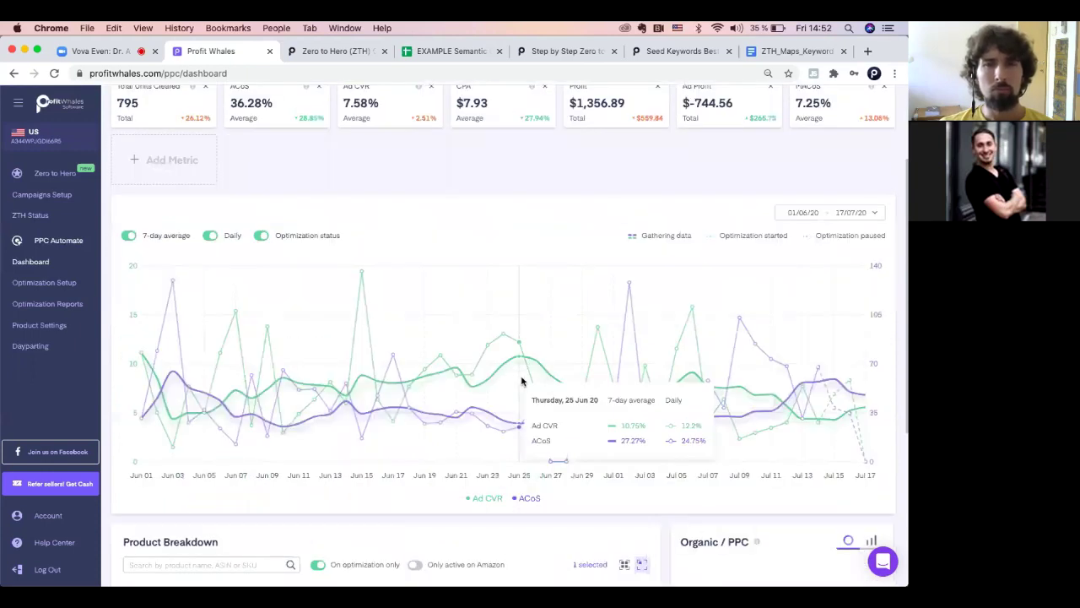
left_click(210, 237)
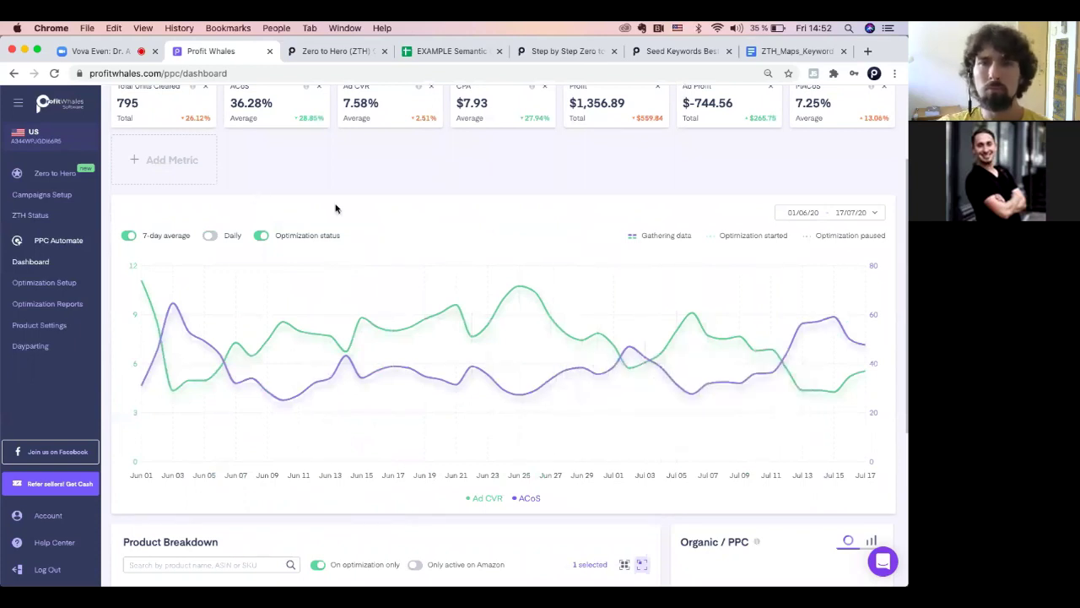
Chart Organic Sales against ACoS, showing the daily lines with the 7-day average turned off.
scroll(335, 208, "up", 3)
left_click(296, 226)
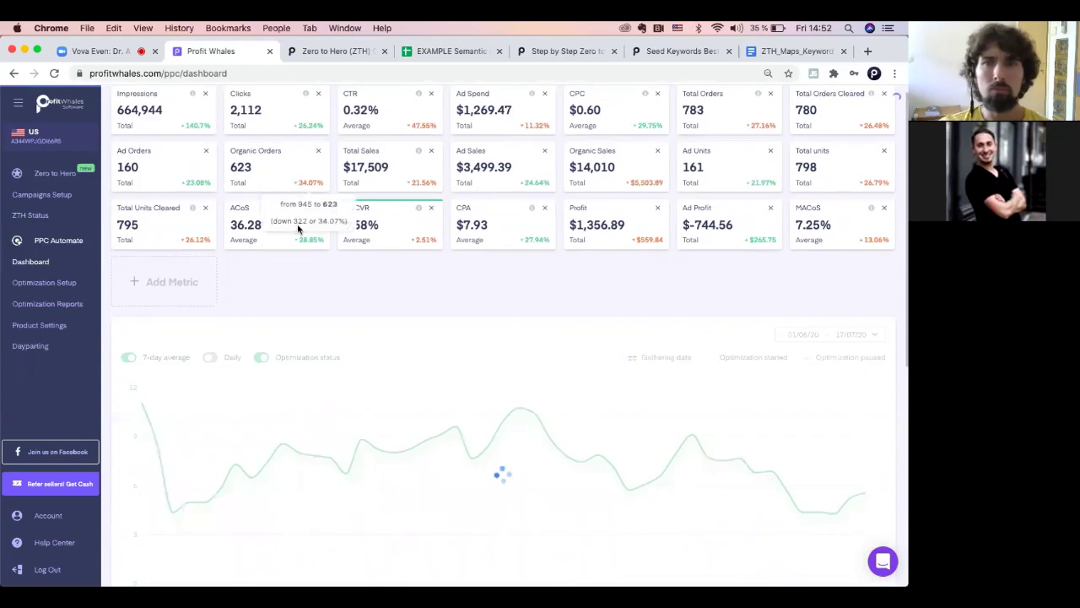
left_click(282, 218)
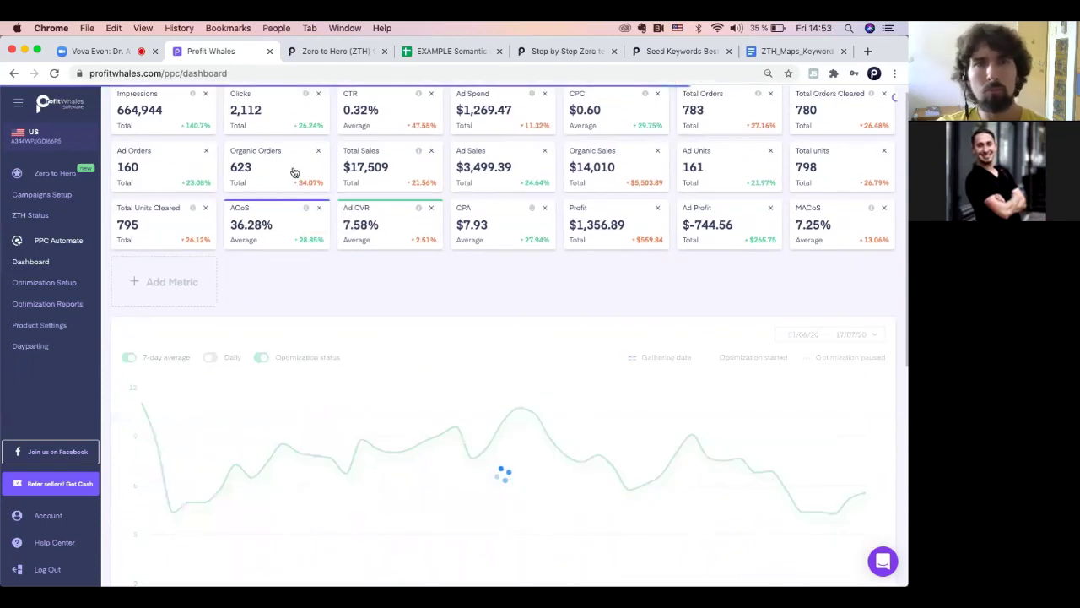
left_click(626, 168)
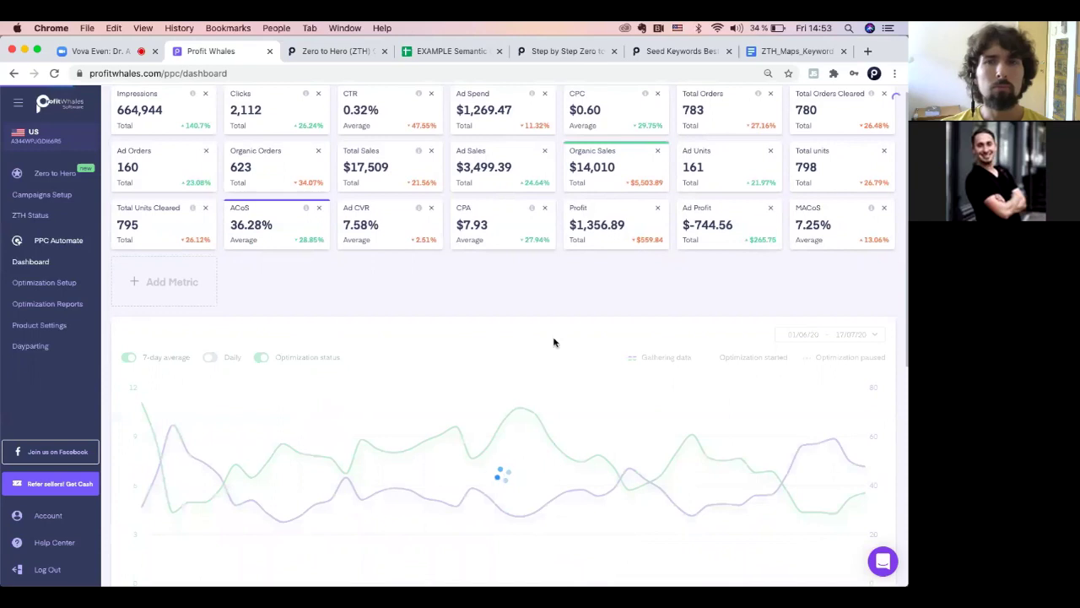
scroll(543, 396, "down", 3)
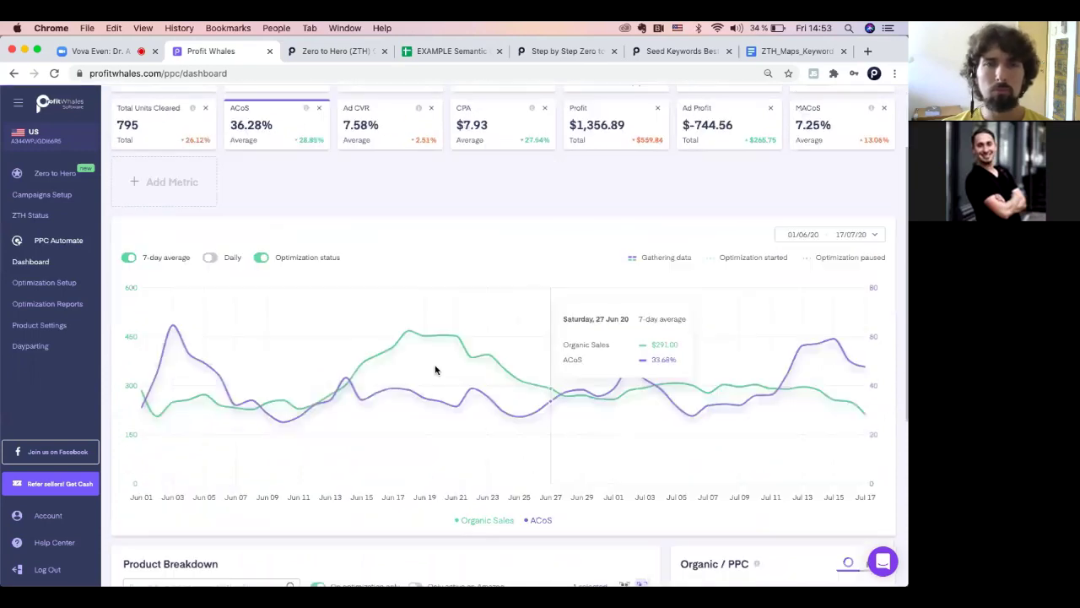
left_click(210, 240)
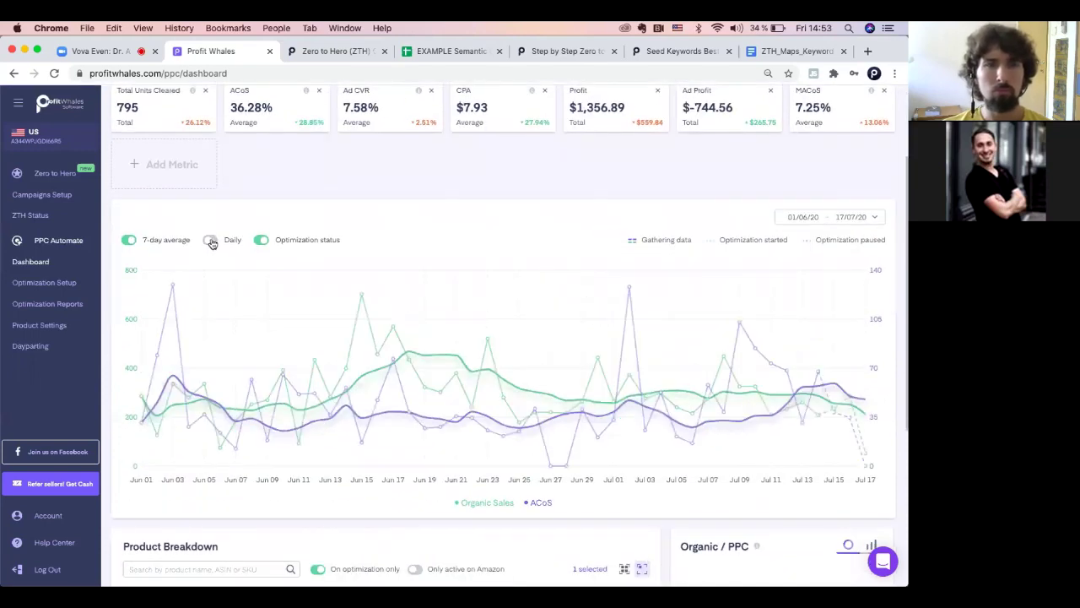
left_click(129, 241)
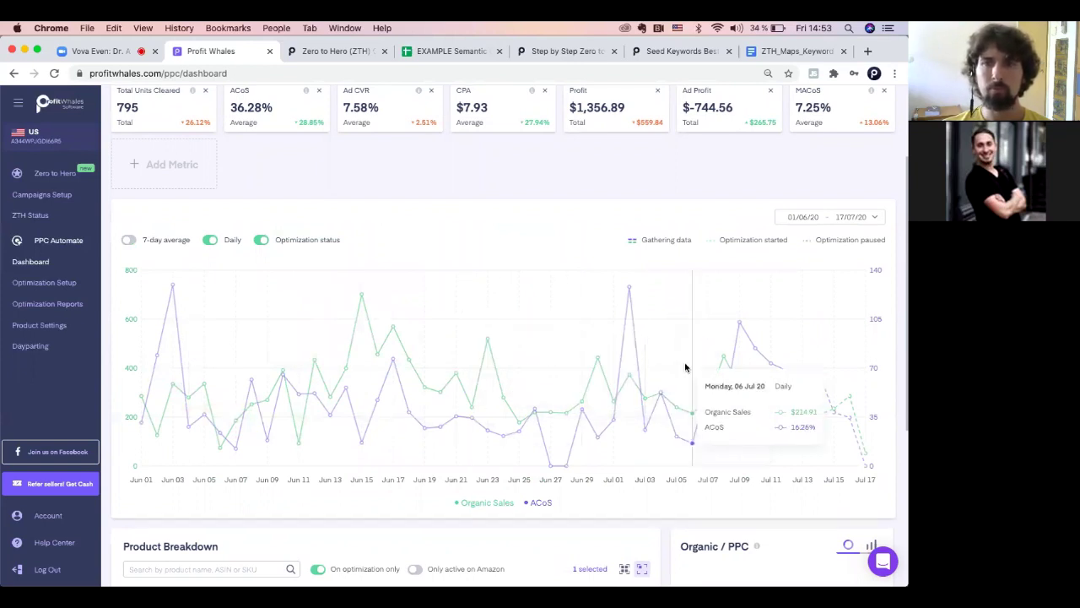
scroll(686, 367, "up", 1)
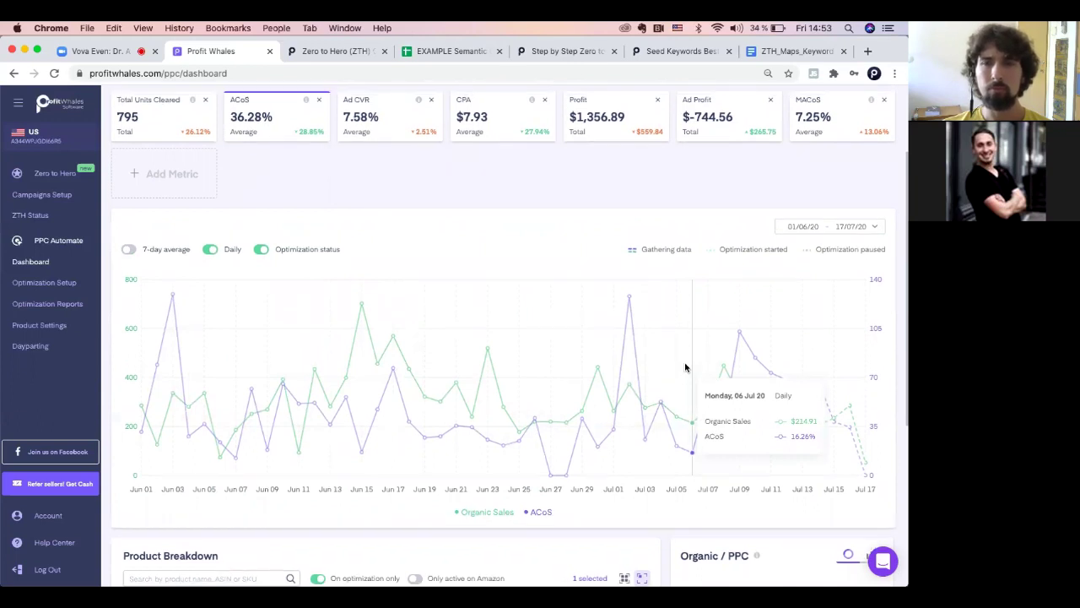
scroll(686, 367, "up", 3)
scroll(685, 367, "up", 2)
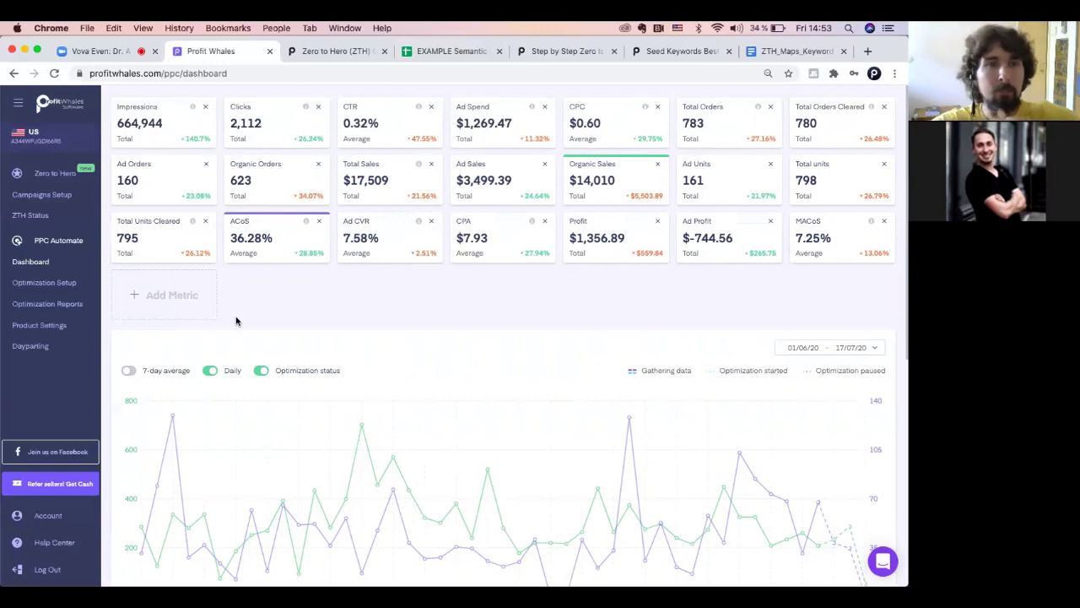
Open Dayparting, collapse the campaign list and examine the hourly cells of the Sales / Out of Budget grid.
left_click(25, 349)
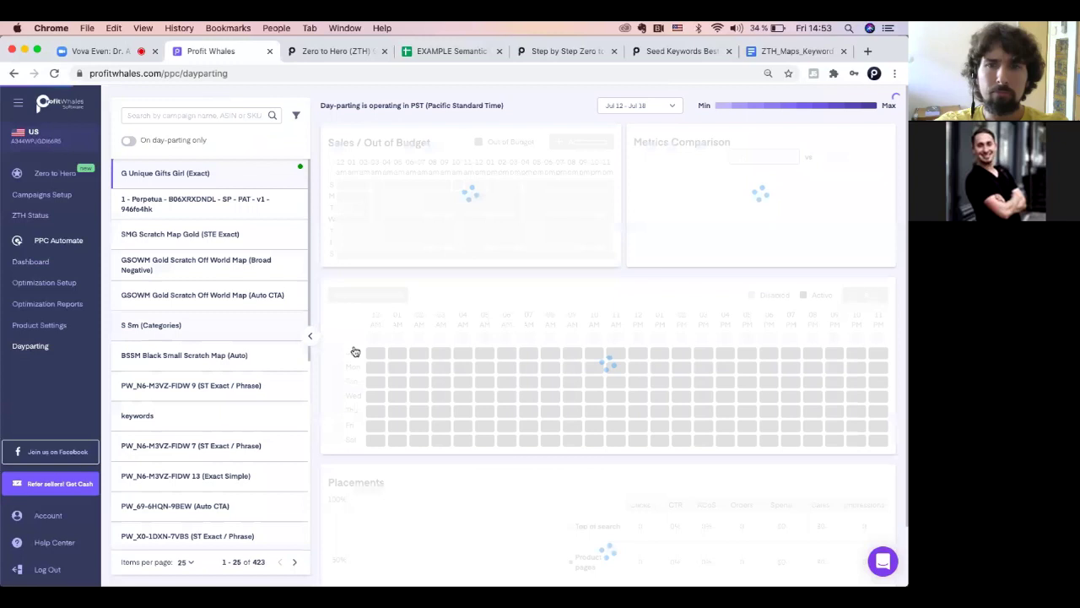
left_click(312, 340)
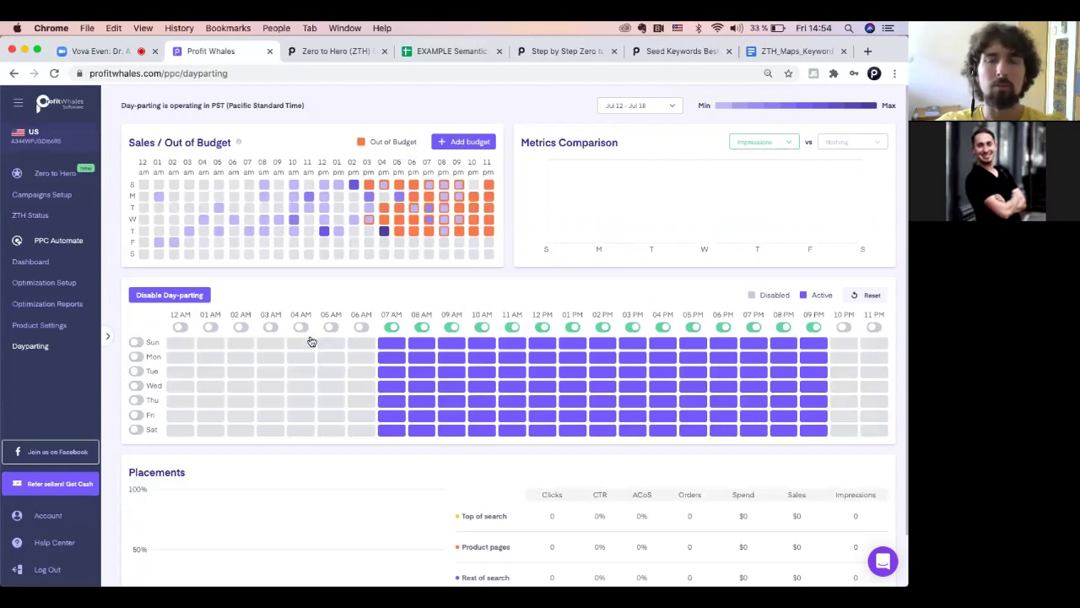
left_click(108, 338)
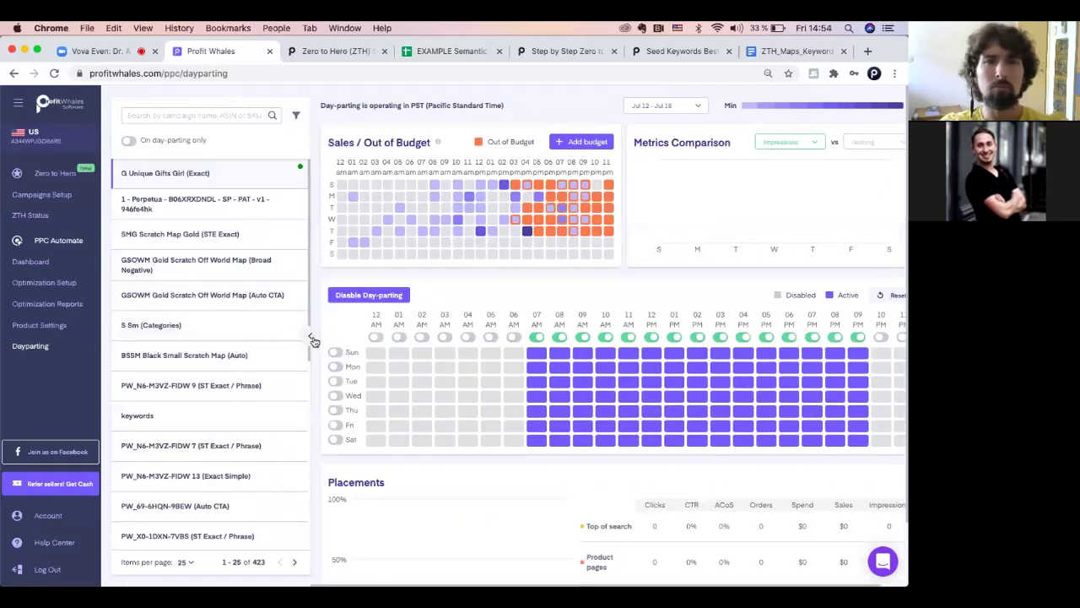
left_click(314, 338)
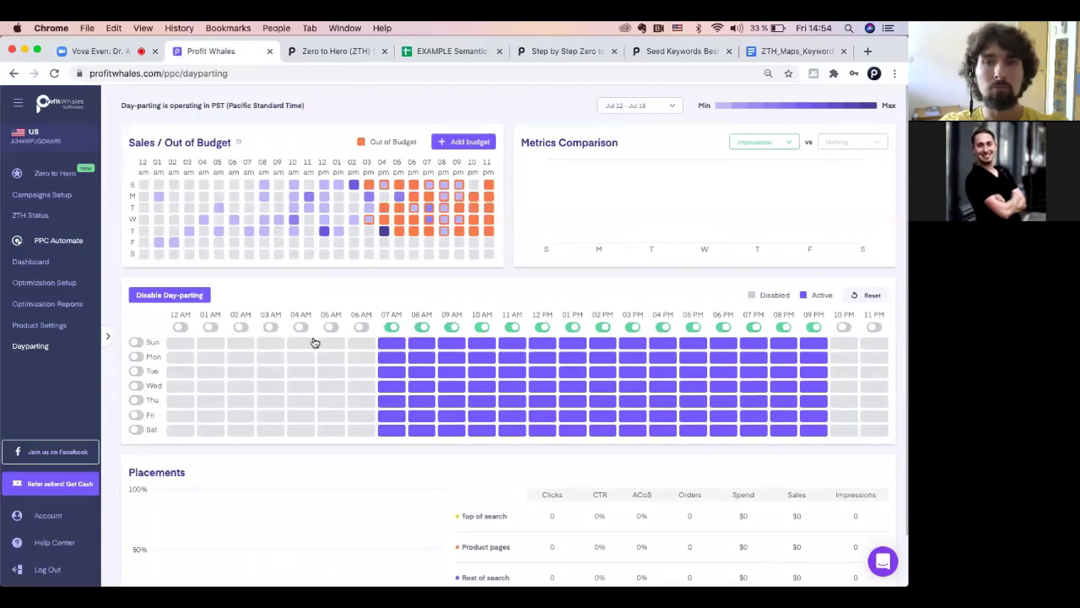
mouse_move(297, 227)
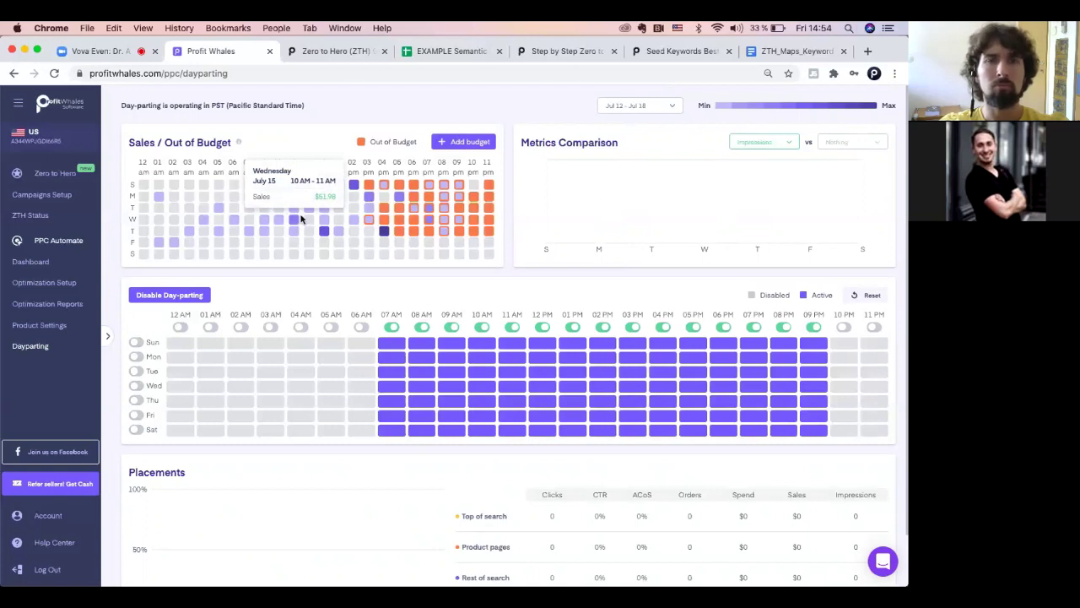
mouse_move(431, 213)
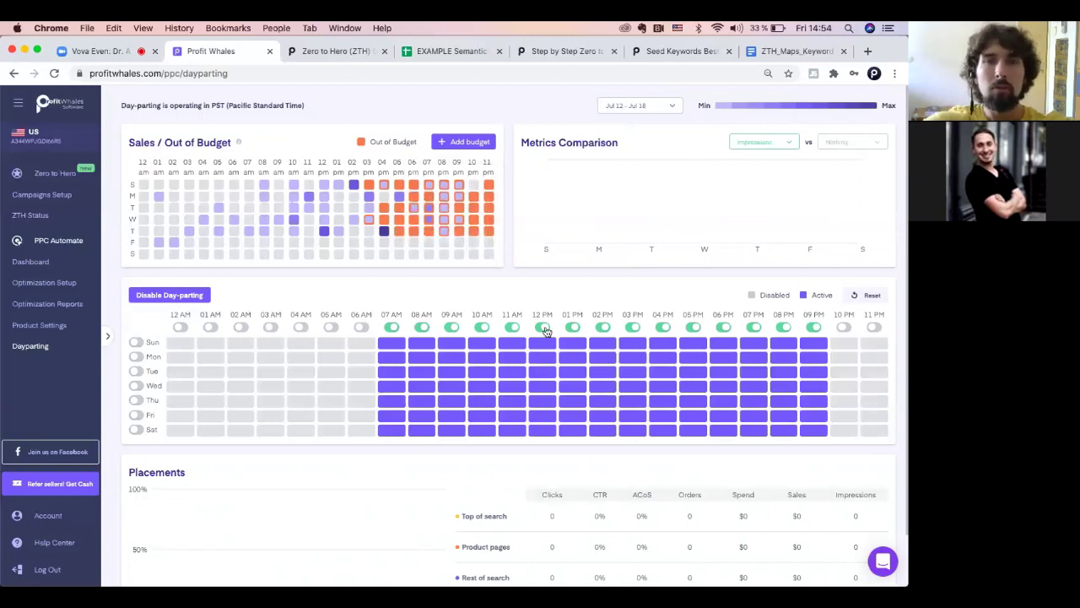
Set the Metrics Comparison to Impressions vs Clicks and look over the hourly schedule and Placements.
scroll(628, 284, "down", 1)
scroll(629, 284, "up", 1)
left_click(857, 142)
left_click(865, 192)
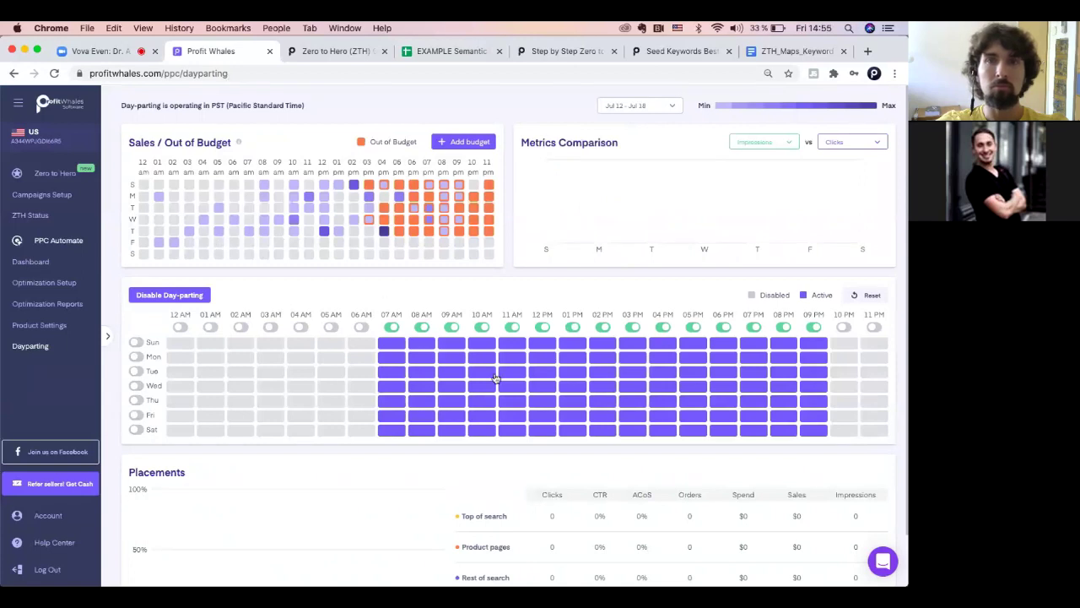
scroll(496, 379, "down", 1)
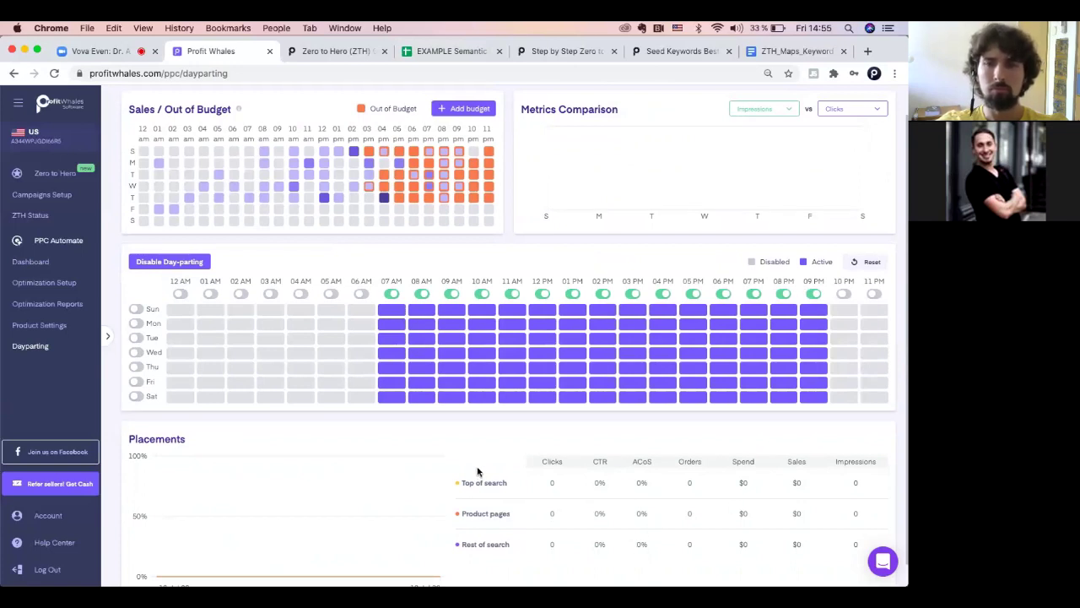
scroll(132, 345, "up", 1)
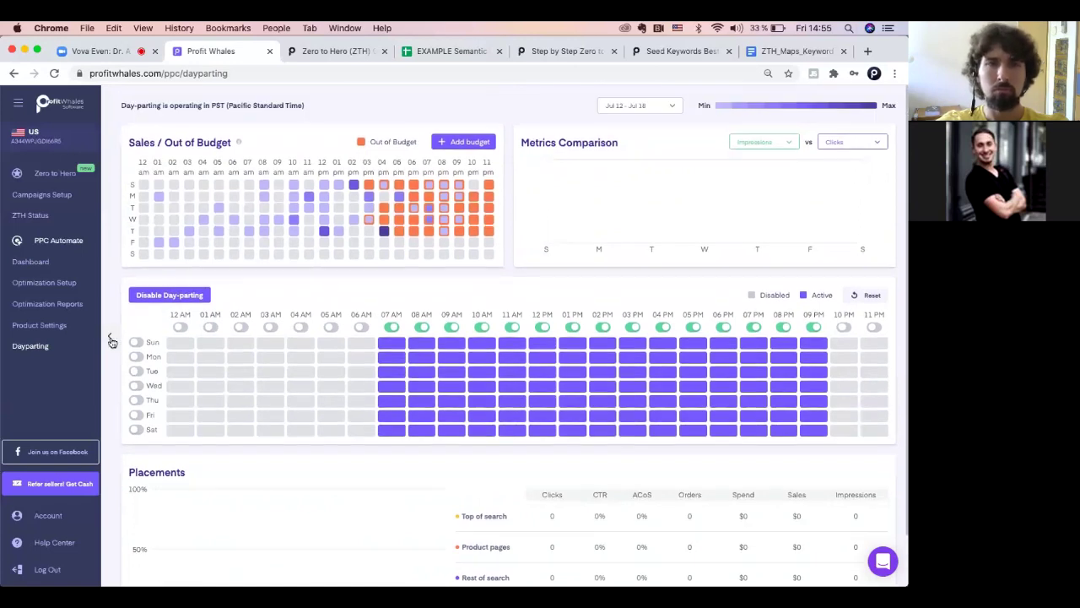
Select the 1 - Perpetua campaign, set the dayparting week to Jul 05 - Jul 11 and review its data.
left_click(110, 340)
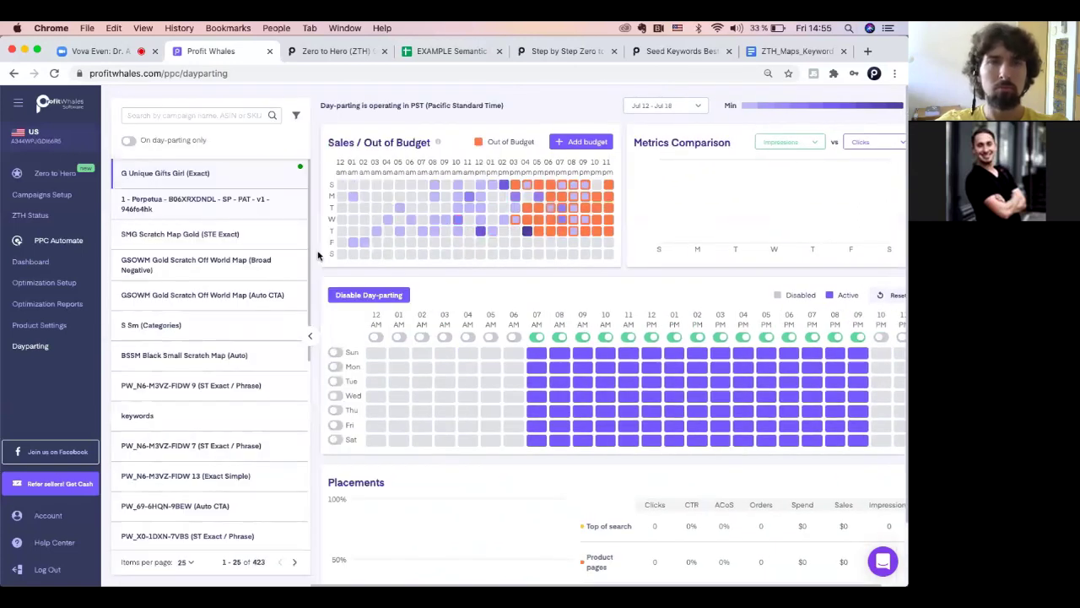
left_click(309, 335)
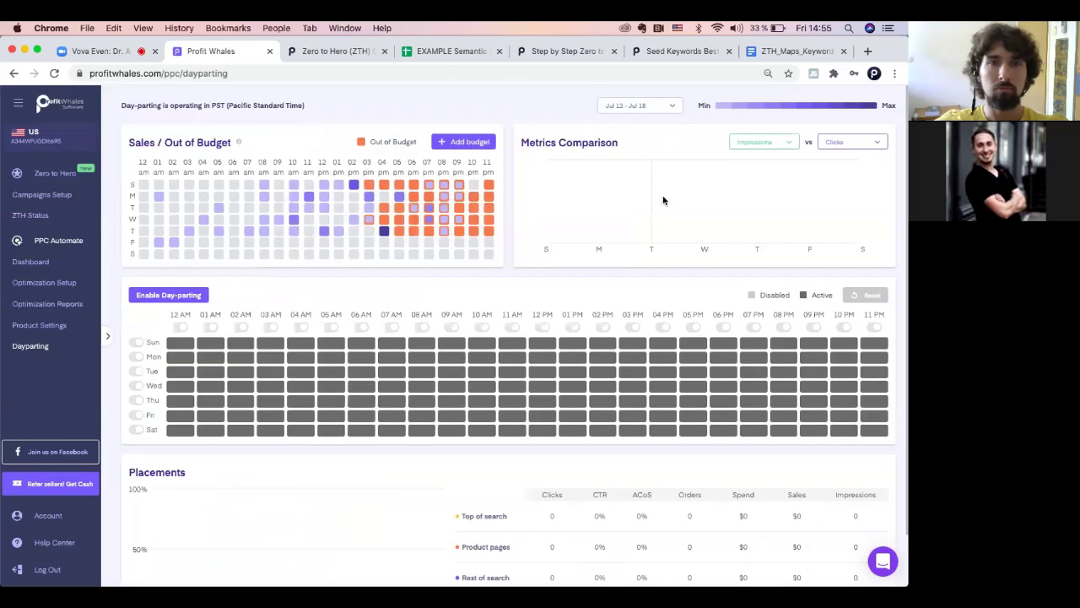
left_click(665, 105)
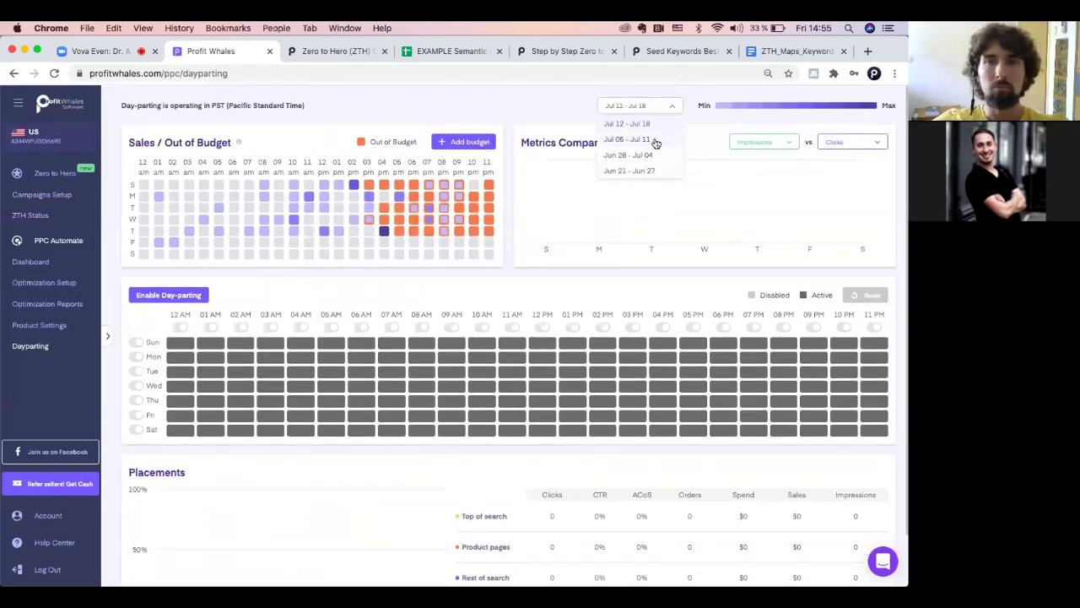
left_click(655, 141)
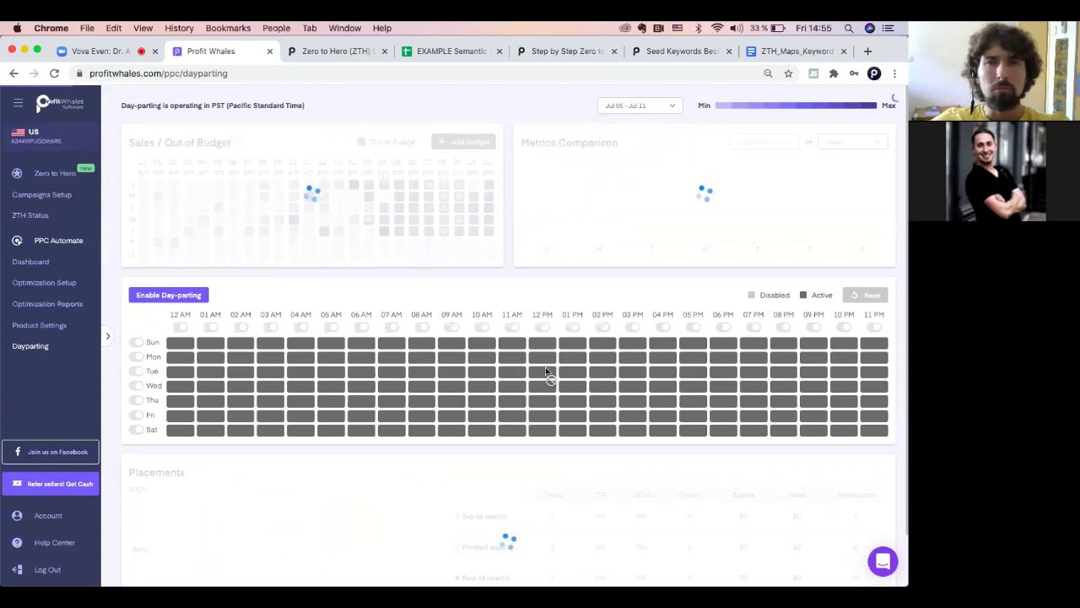
scroll(613, 337, "down", 1)
scroll(612, 338, "down", 2)
scroll(614, 339, "up", 3)
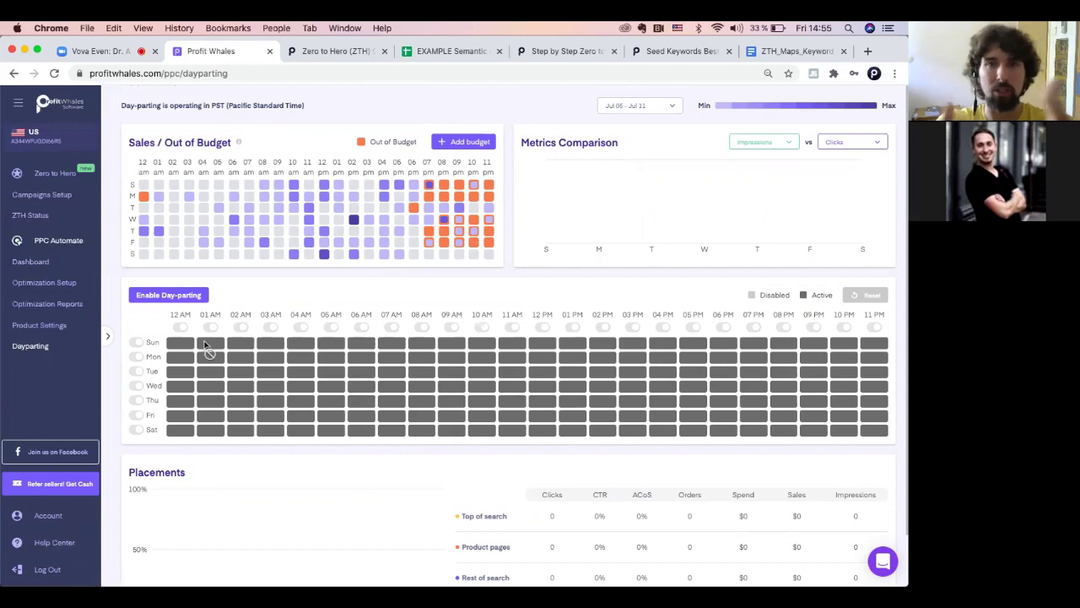
Select the G Unique Gifts Girl (Exact) campaign and examine its dayparting schedule, metrics comparison and placements chart.
left_click(109, 339)
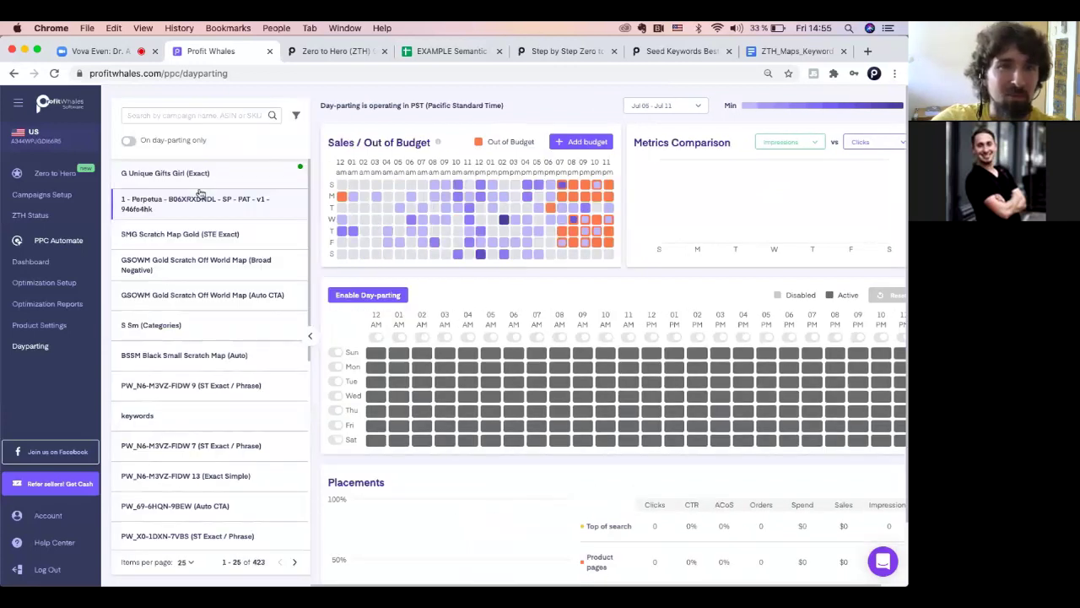
left_click(200, 194)
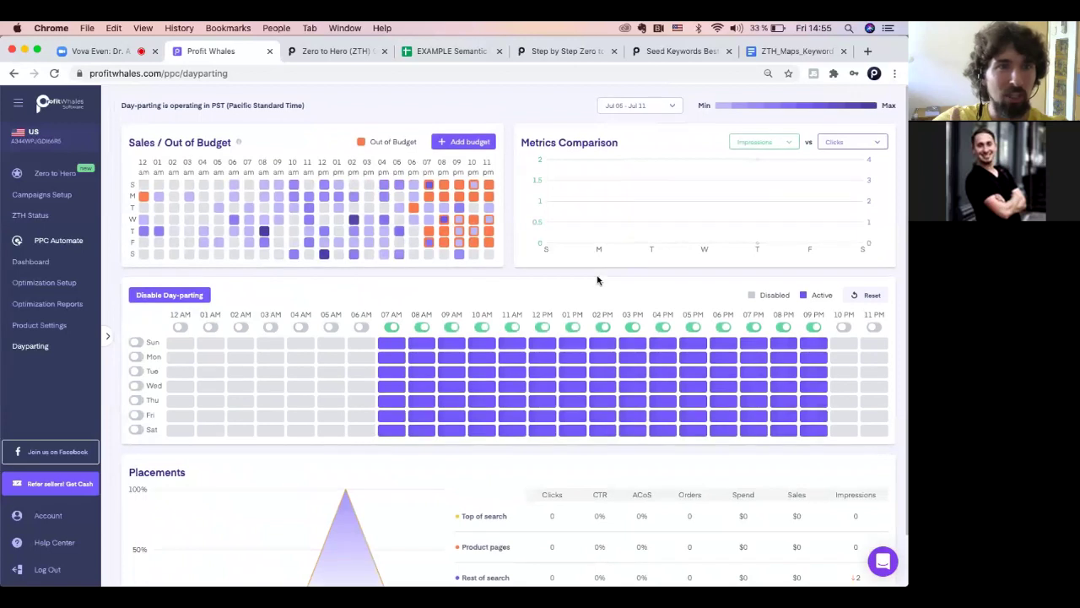
scroll(597, 280, "down", 2)
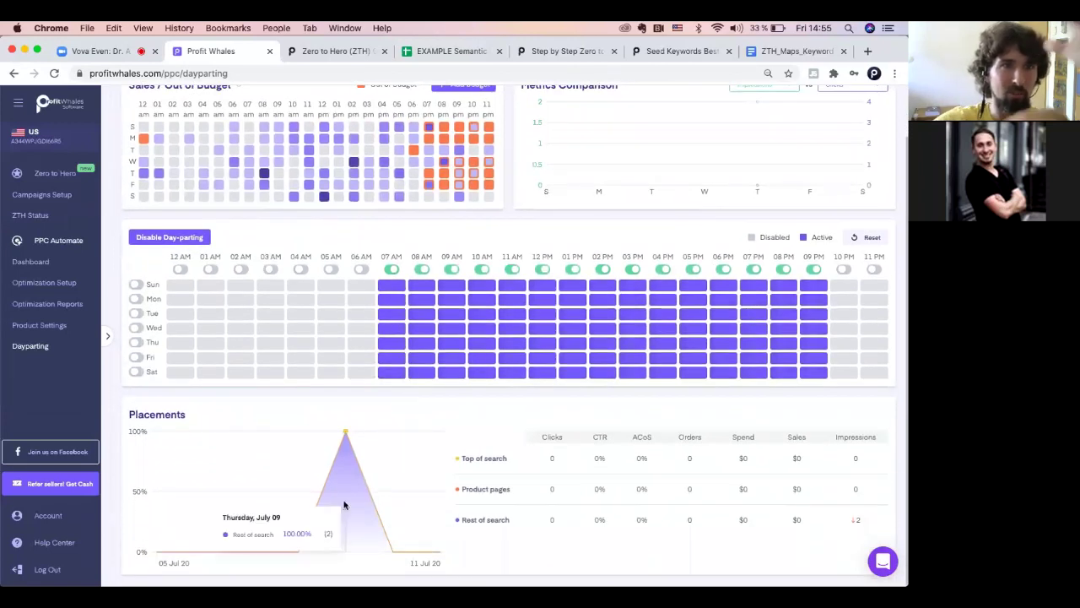
scroll(448, 438, "up", 1)
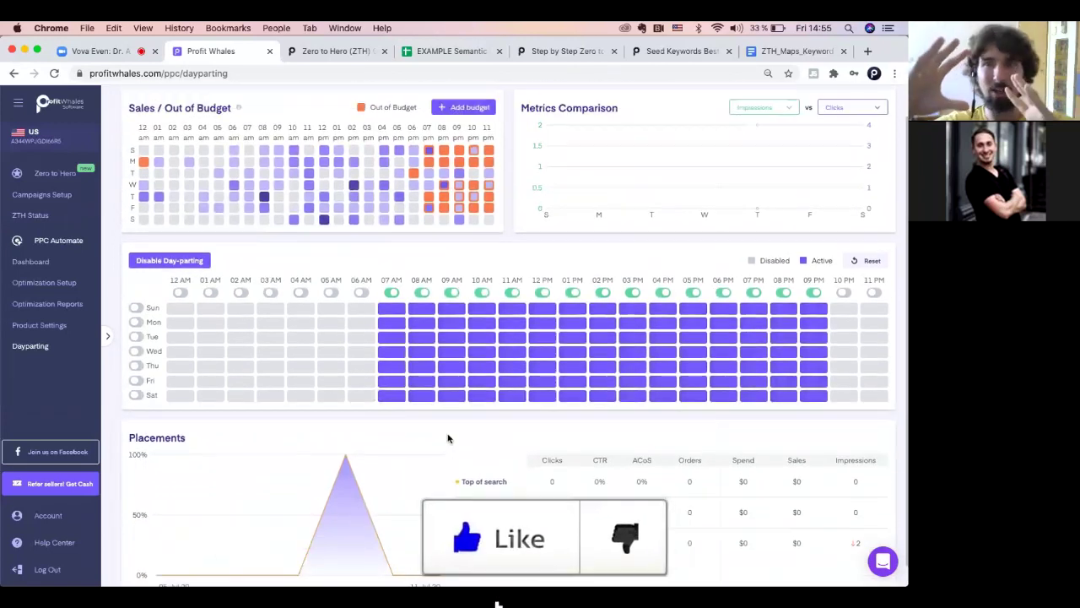
scroll(448, 438, "up", 2)
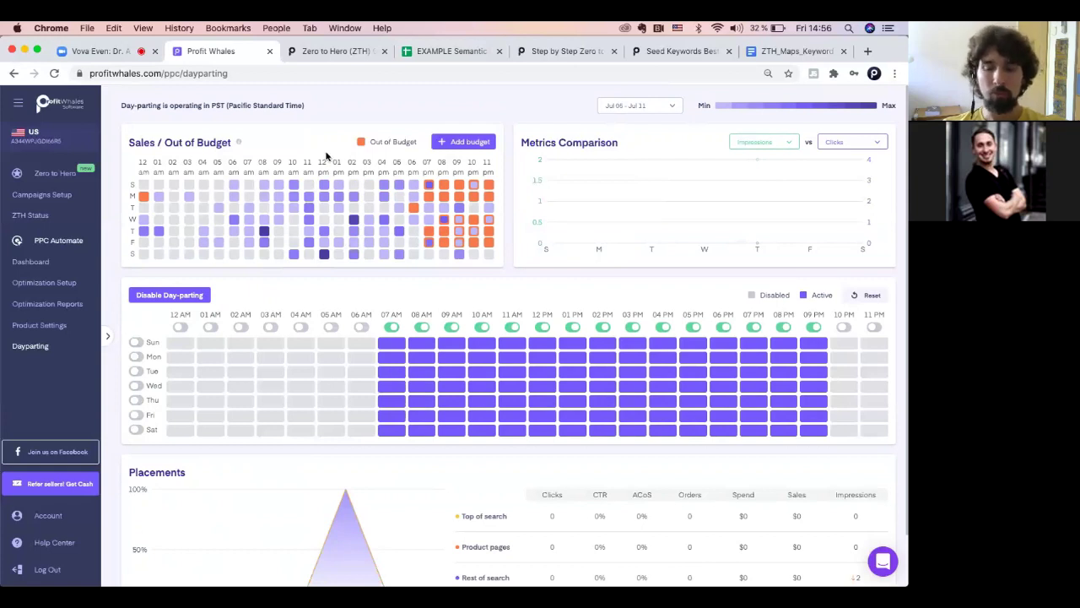
Switch to the Zoom meeting that is sharing the screen.
left_click(110, 52)
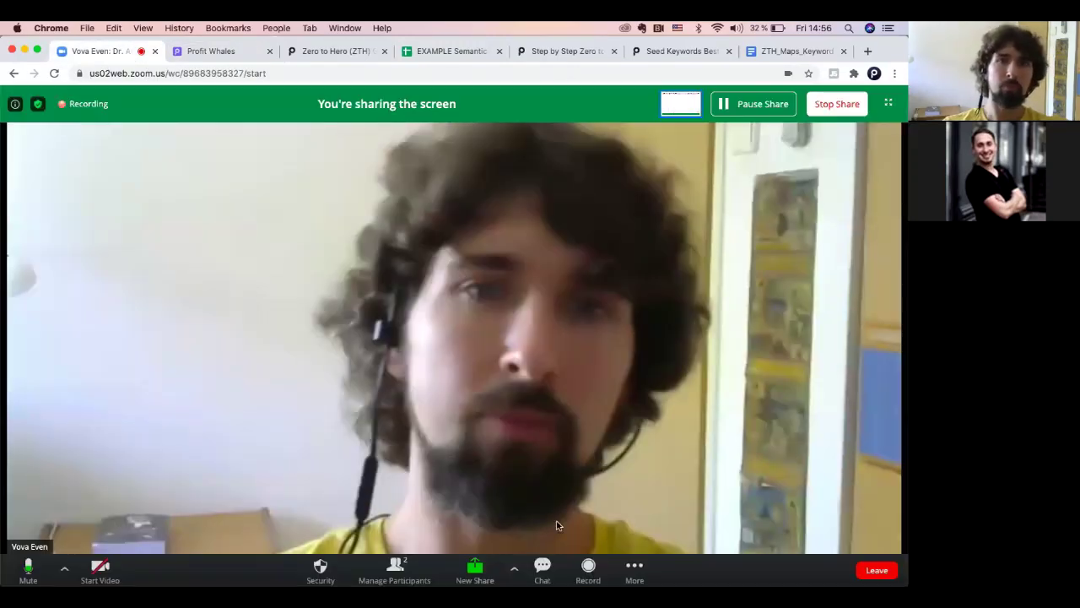